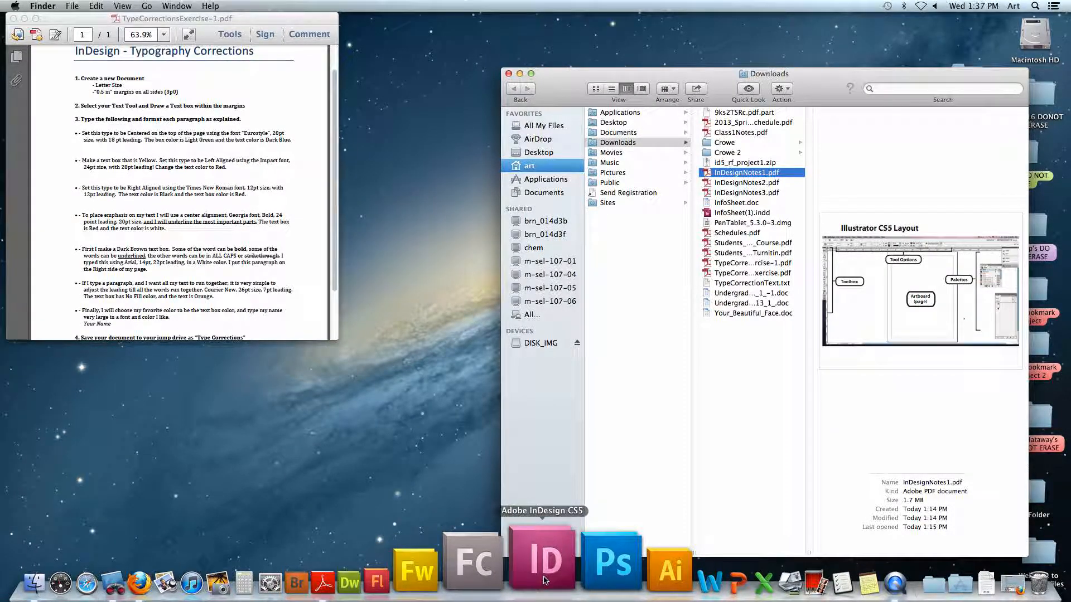
Launch InDesign and start a new print document from the welcome screen.
{"action": "left_click", "coordinate": [544, 580]}
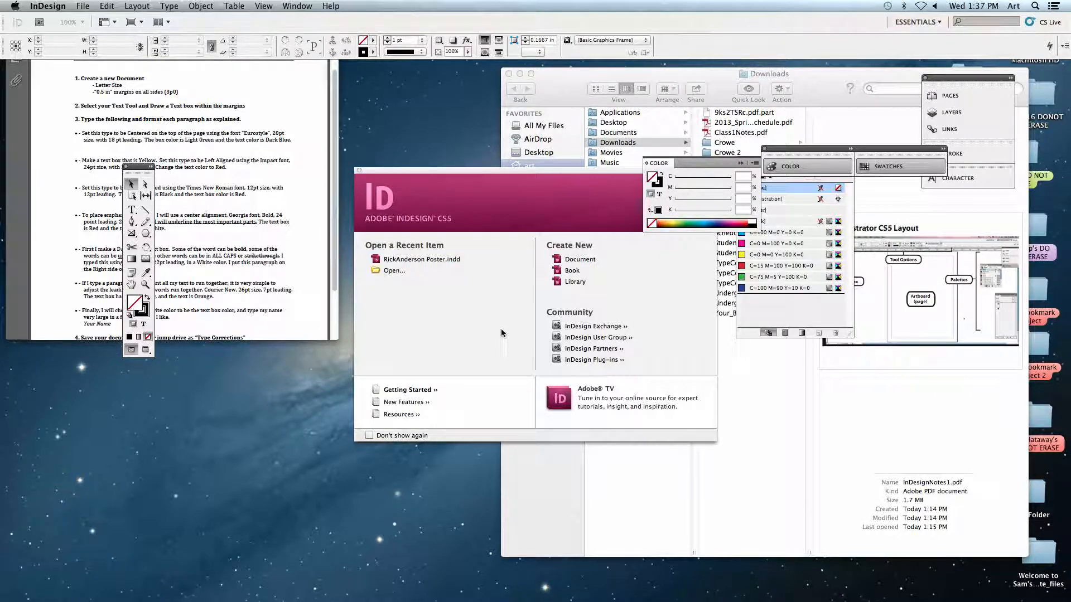
{"action": "left_click_drag", "start_coordinate": [536, 169], "coordinate": [446, 158]}
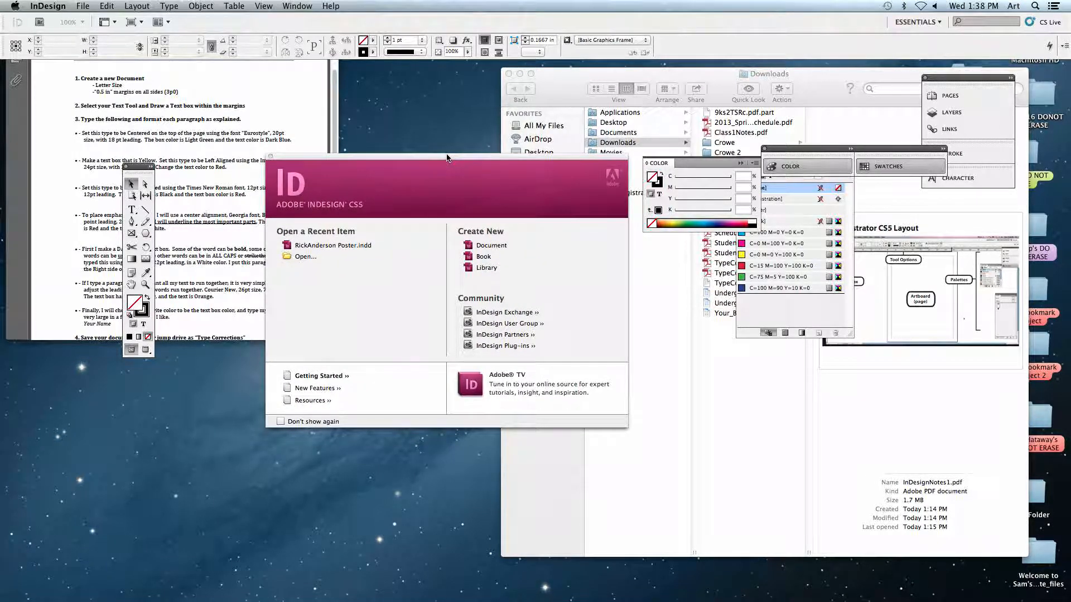
{"action": "left_click_drag", "start_coordinate": [447, 158], "coordinate": [446, 143]}
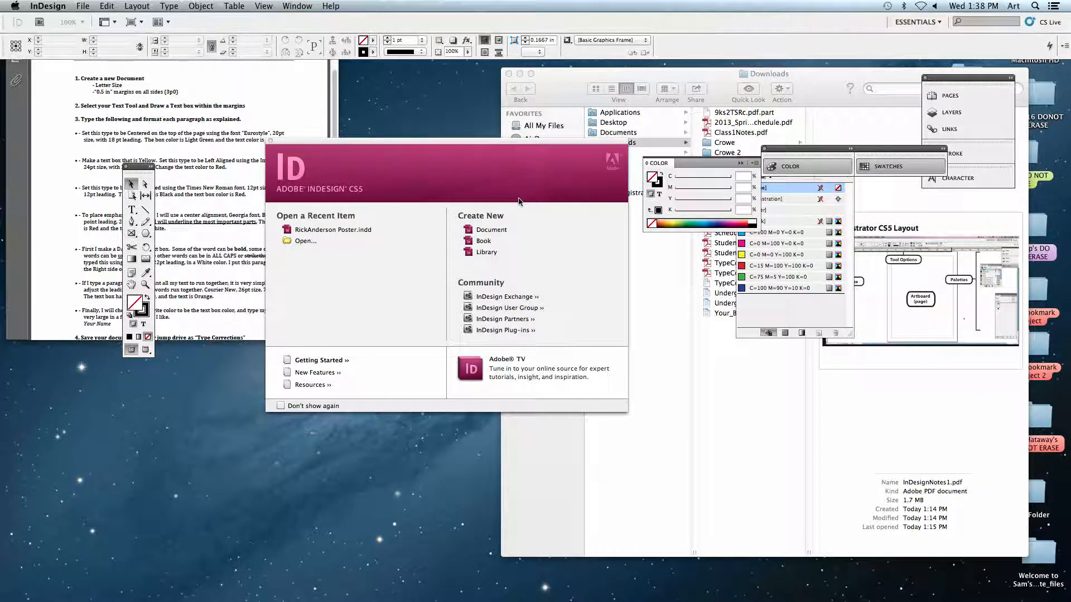
{"action": "left_click", "coordinate": [485, 233]}
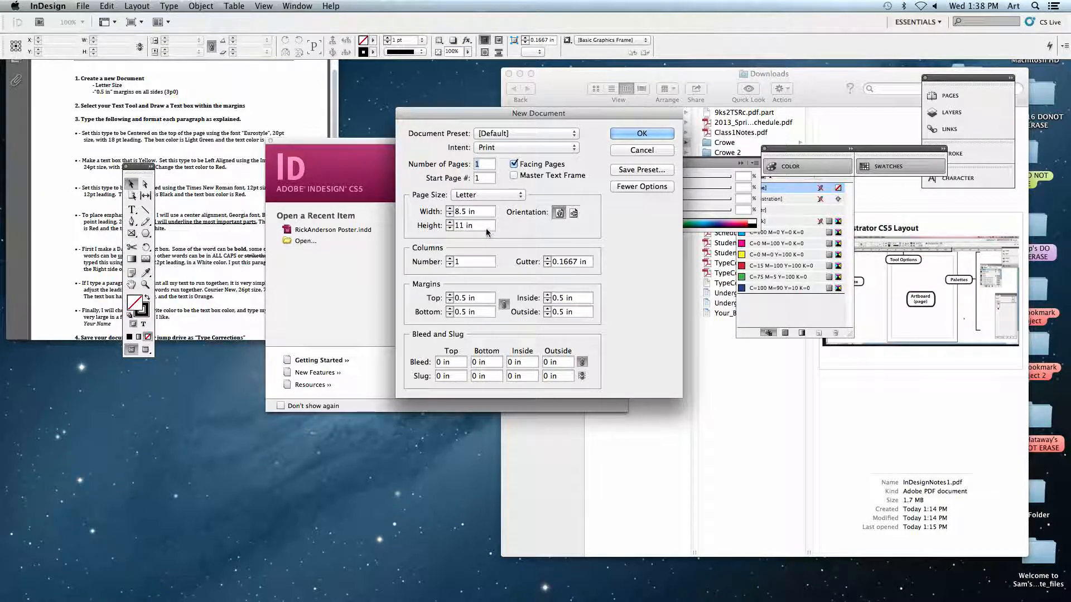
{"action": "left_click_drag", "start_coordinate": [548, 114], "coordinate": [511, 99]}
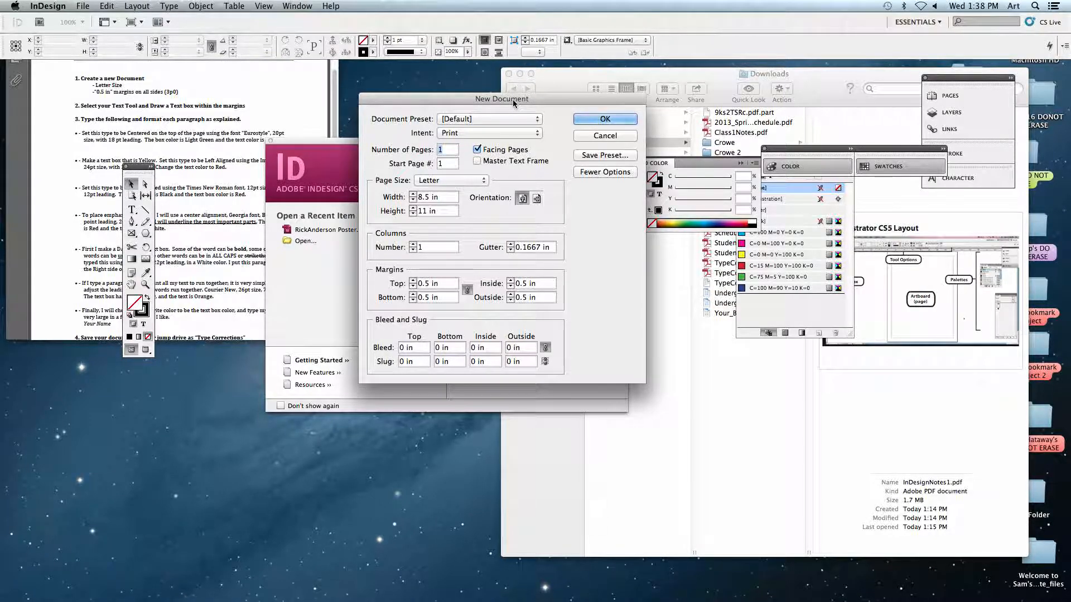
Switch to the TypeCorrectionsExercise-1 PDF, enlarge its window to show the whole page, and check the required page size and margins.
{"action": "left_click", "coordinate": [248, 102]}
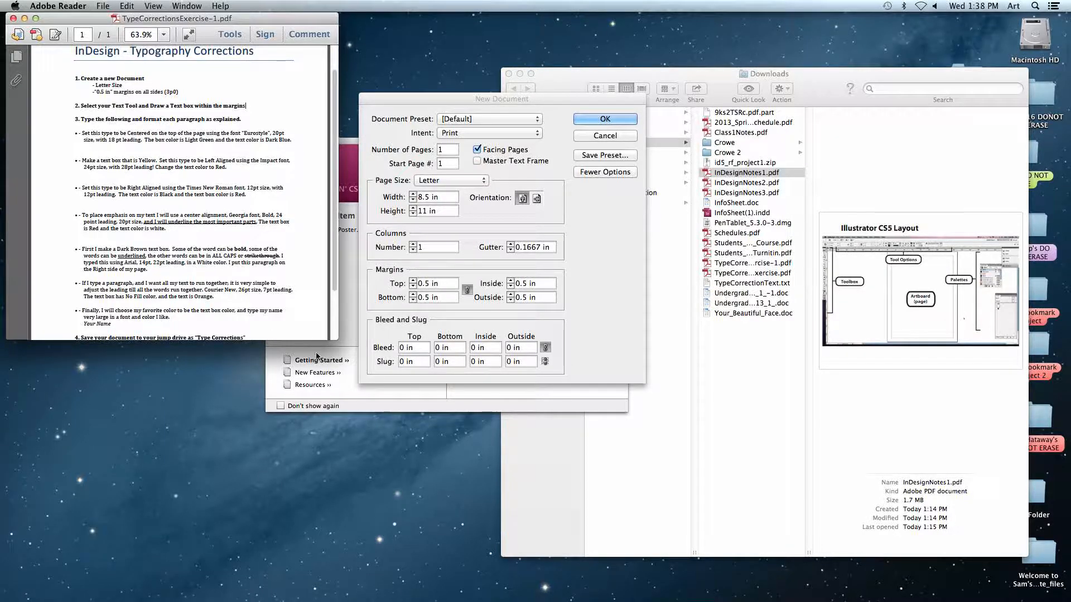
{"action": "left_click_drag", "start_coordinate": [338, 339], "coordinate": [429, 577]}
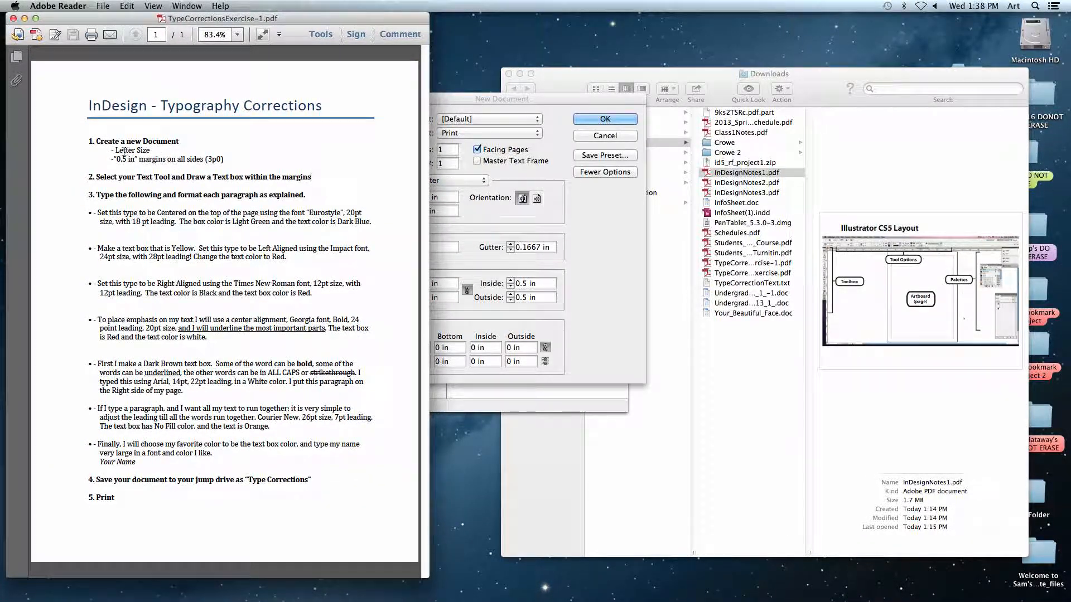
{"action": "left_click_drag", "start_coordinate": [115, 151], "coordinate": [175, 154]}
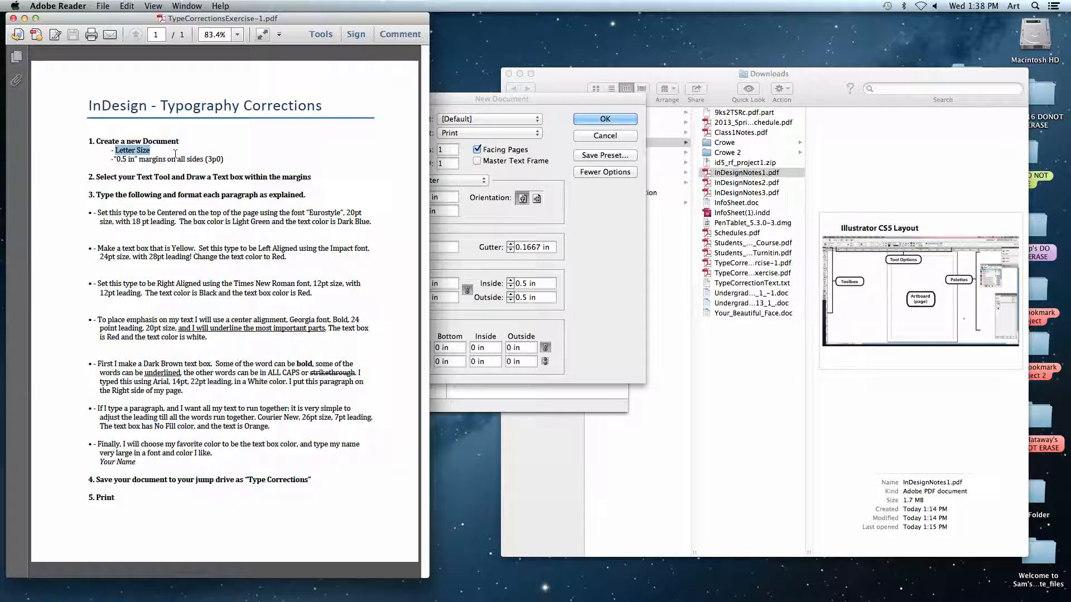
{"action": "left_click", "coordinate": [126, 159]}
{"action": "left_click_drag", "start_coordinate": [127, 160], "coordinate": [197, 160]}
{"action": "left_click", "coordinate": [227, 177]}
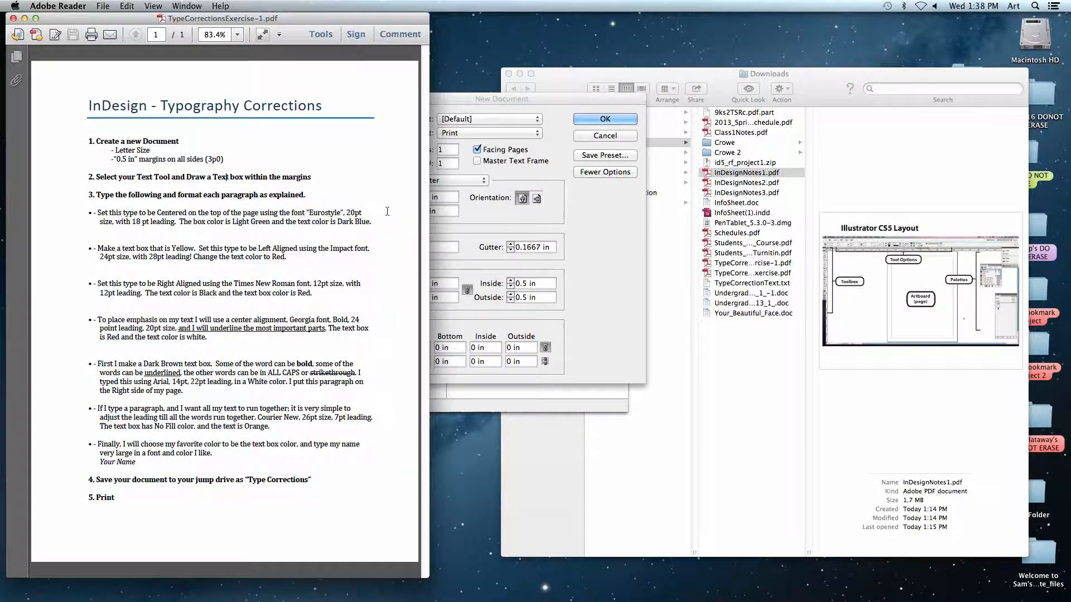
Return to InDesign's new document settings, choose the Letter page size and check its width and height.
{"action": "left_click", "coordinate": [586, 239]}
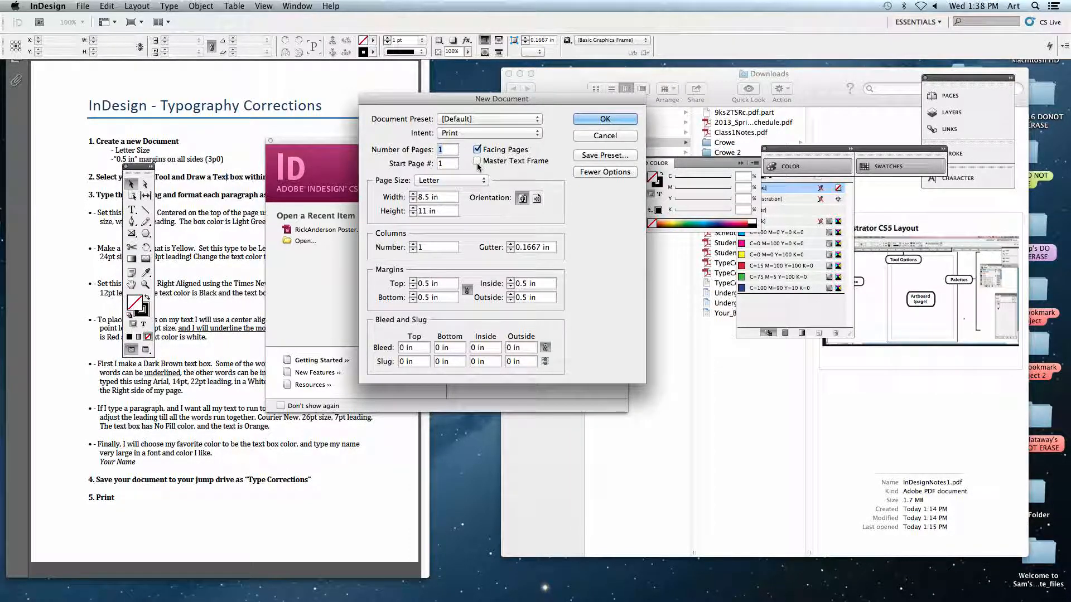
{"action": "left_click", "coordinate": [425, 182]}
{"action": "left_click", "coordinate": [428, 181]}
{"action": "double_click", "coordinate": [424, 197]}
{"action": "double_click", "coordinate": [426, 211]}
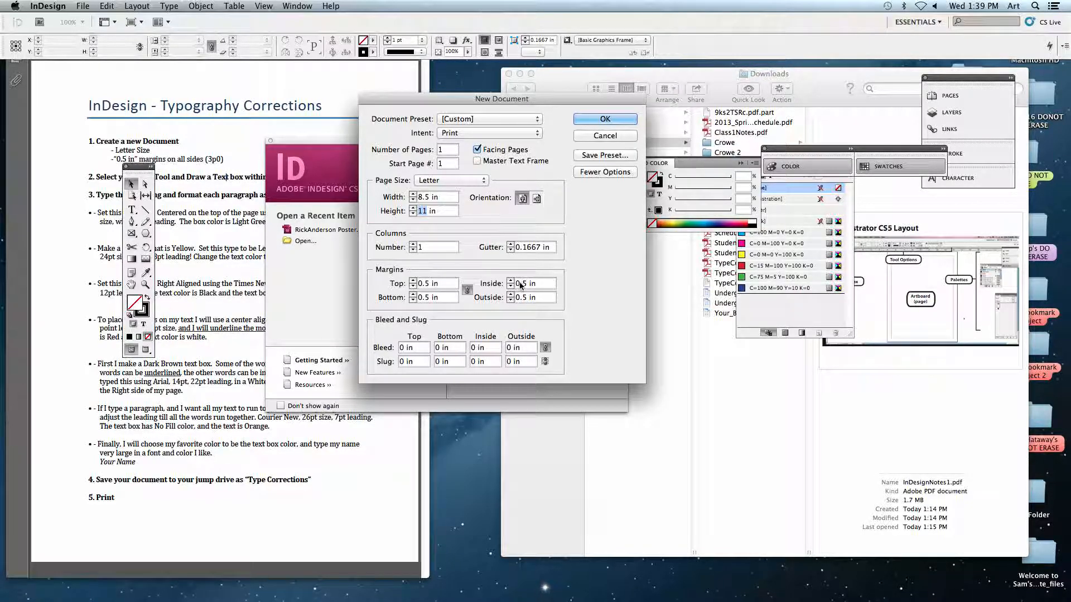
Set all four linked margins of the new document to 0.25 in.
{"action": "left_click", "coordinate": [426, 283]}
{"action": "type", "text": "2"}
{"action": "left_click", "coordinate": [433, 299]}
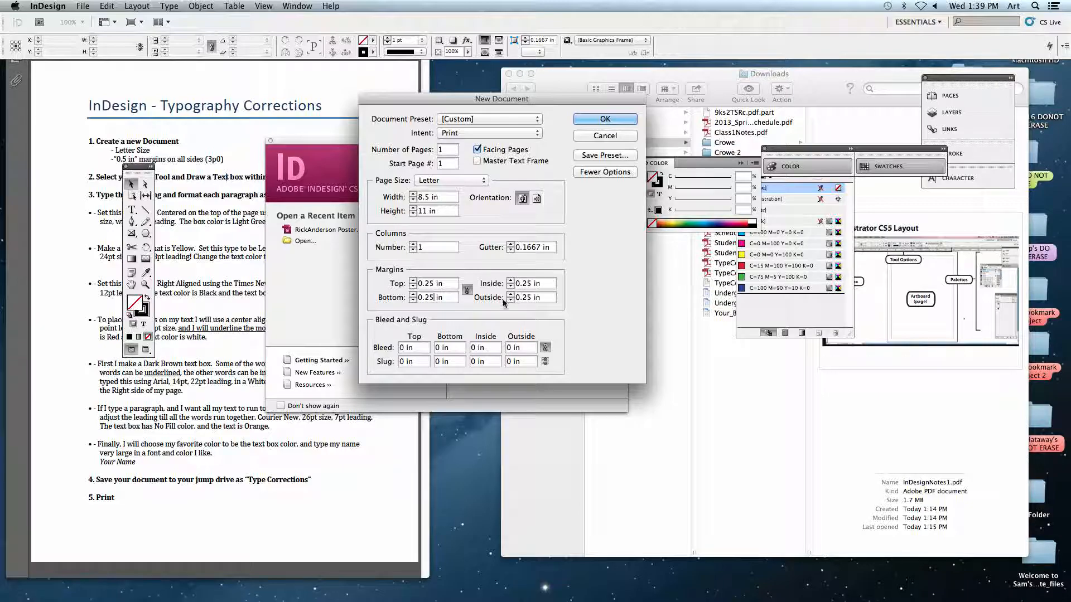
Unlink the margins and set the top margin to 2 in and the bottom margin to 5 in.
{"action": "left_click", "coordinate": [467, 291]}
{"action": "left_click_drag", "start_coordinate": [433, 285], "coordinate": [419, 284]}
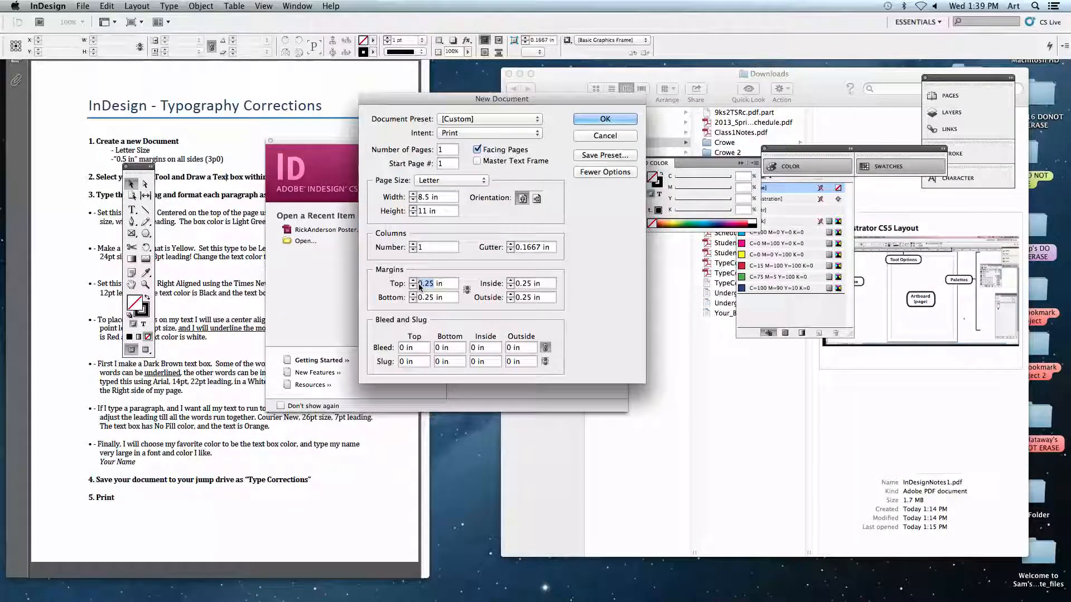
{"action": "type", "text": "2"}
{"action": "key", "text": "Tab"}
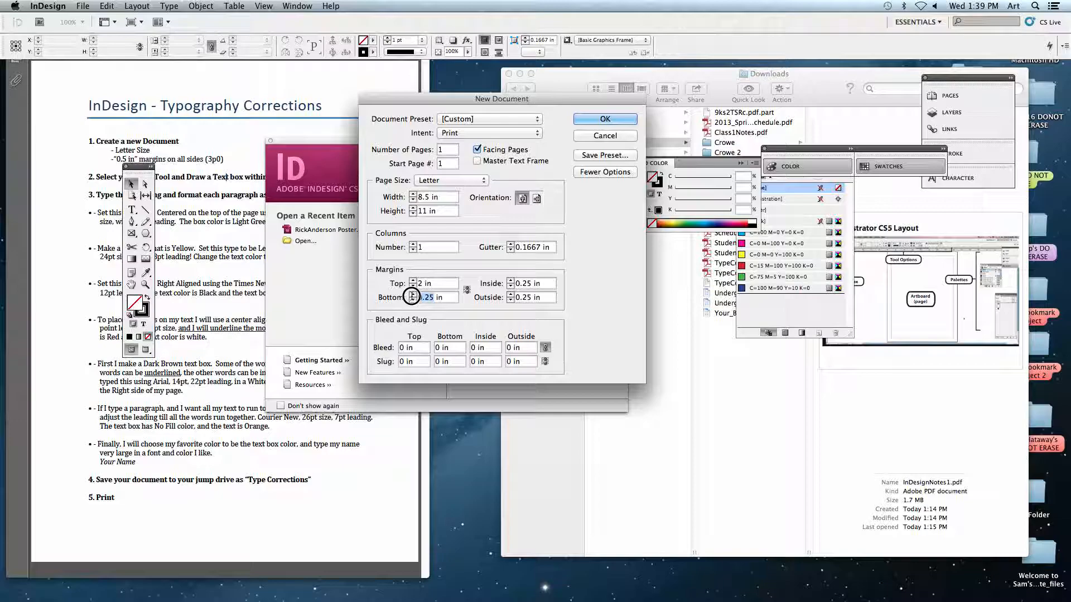
{"action": "type", "text": "5"}
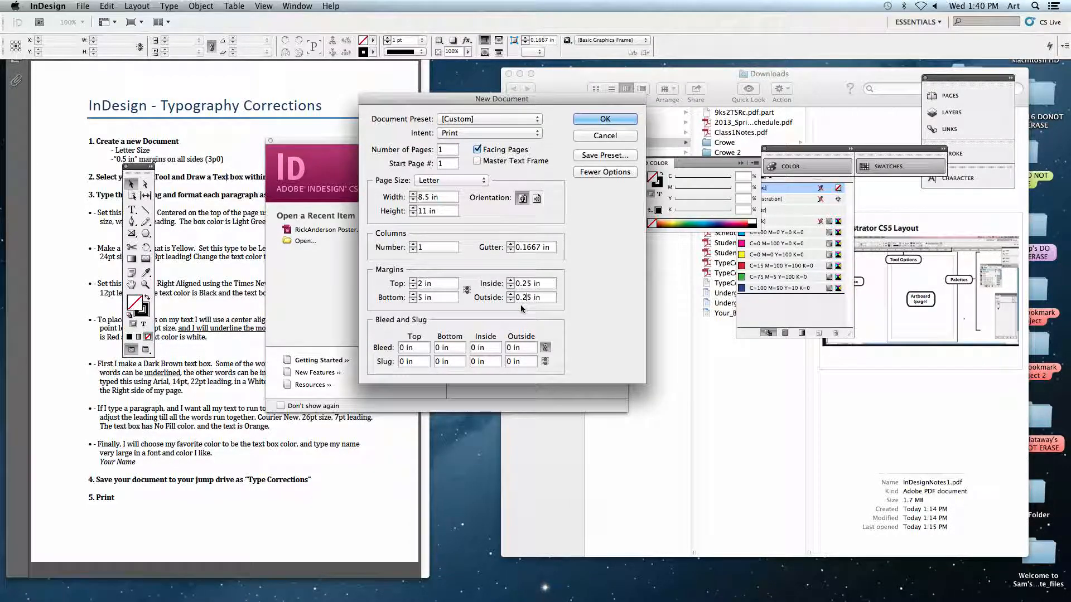
Relink the margins, set them all to 0.5 in and create the document.
{"action": "left_click", "coordinate": [467, 289]}
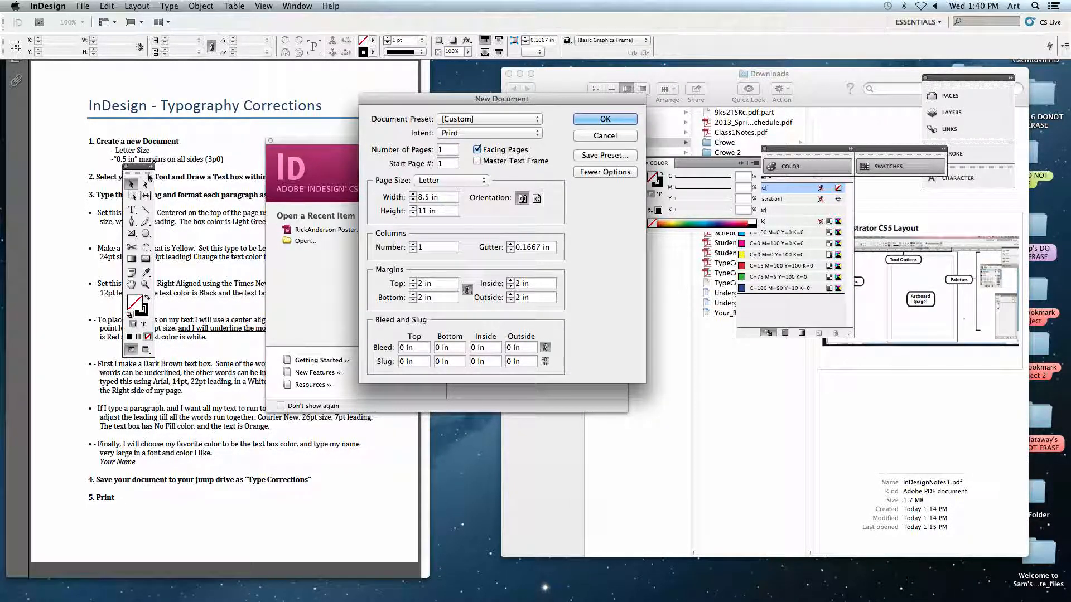
{"action": "left_click", "coordinate": [404, 285]}
{"action": "type", "text": "0.5"}
{"action": "key", "text": "Tab"}
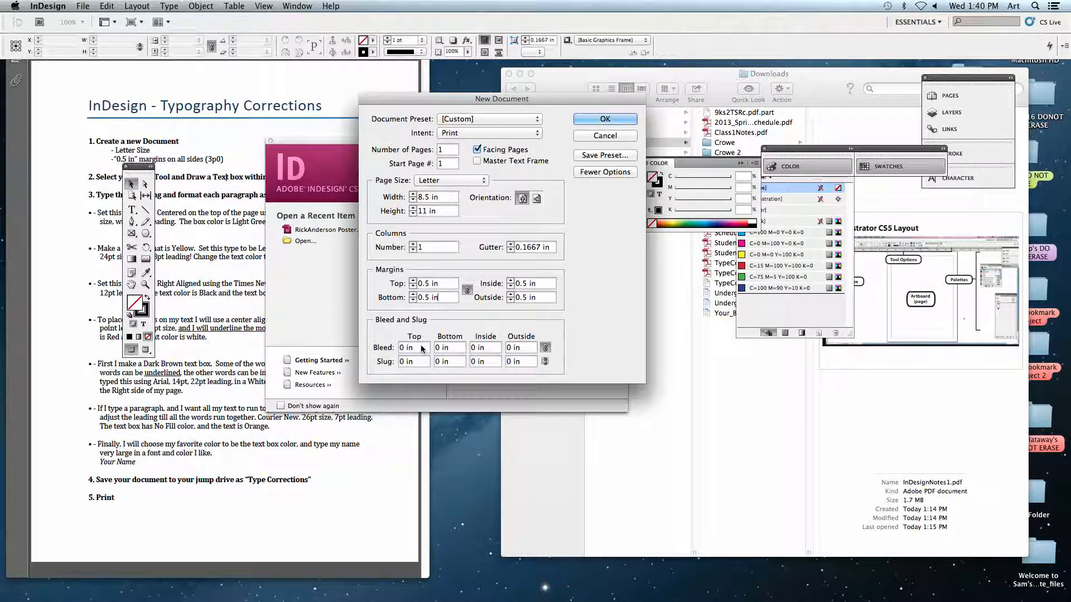
{"action": "left_click", "coordinate": [592, 118]}
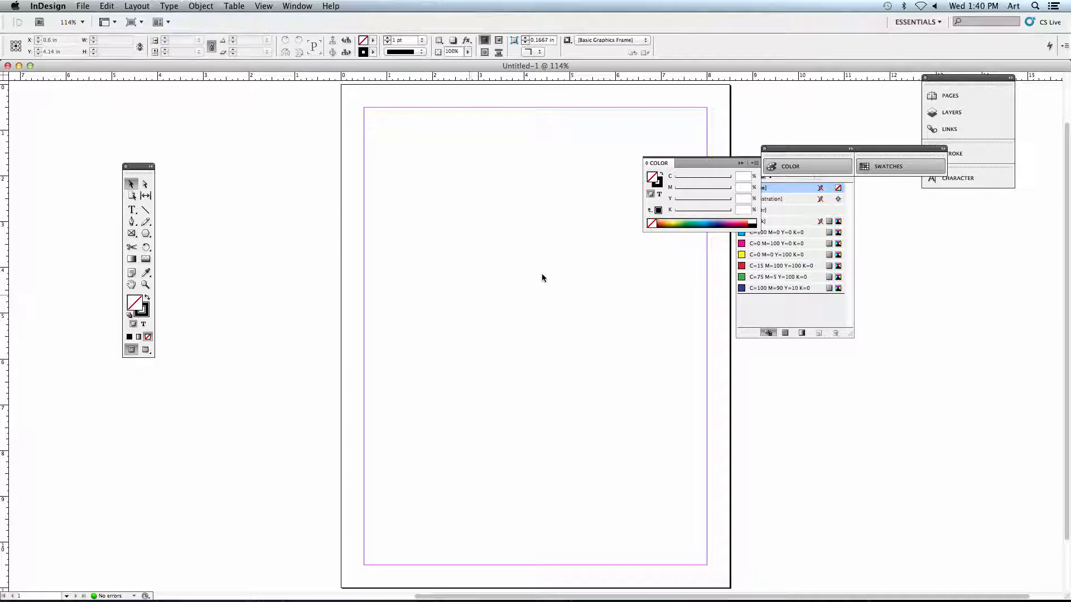
Rearrange the floating tools and the Color and Swatches group around the page, and expand the Color controls.
{"action": "scroll", "coordinate": [433, 272], "scroll_direction": "right", "scroll_amount": 2}
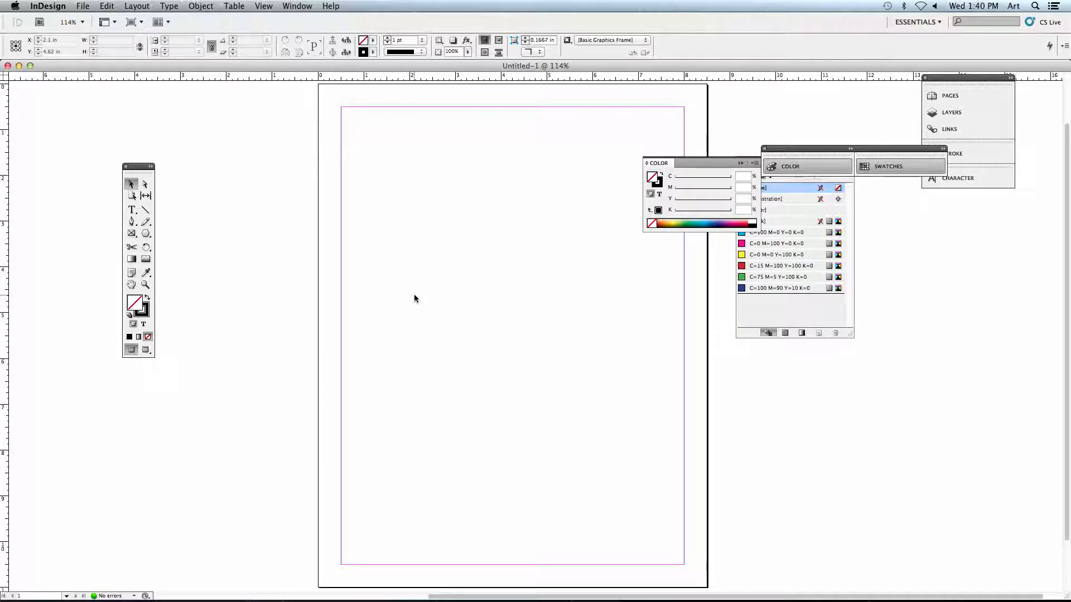
{"action": "left_click_drag", "start_coordinate": [414, 293], "coordinate": [465, 297]}
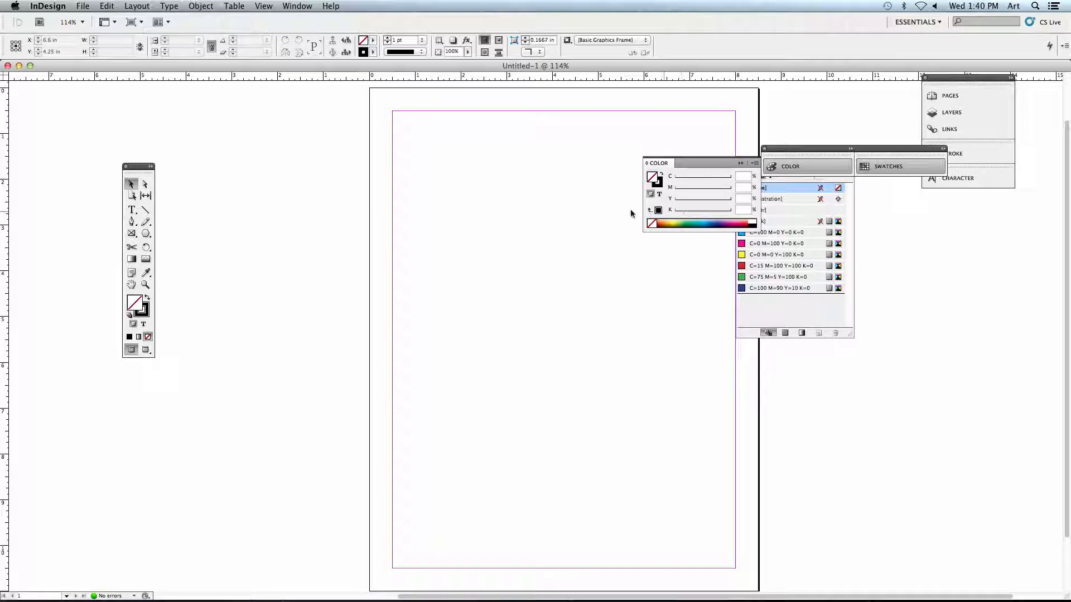
{"action": "left_click_drag", "start_coordinate": [133, 167], "coordinate": [25, 91]}
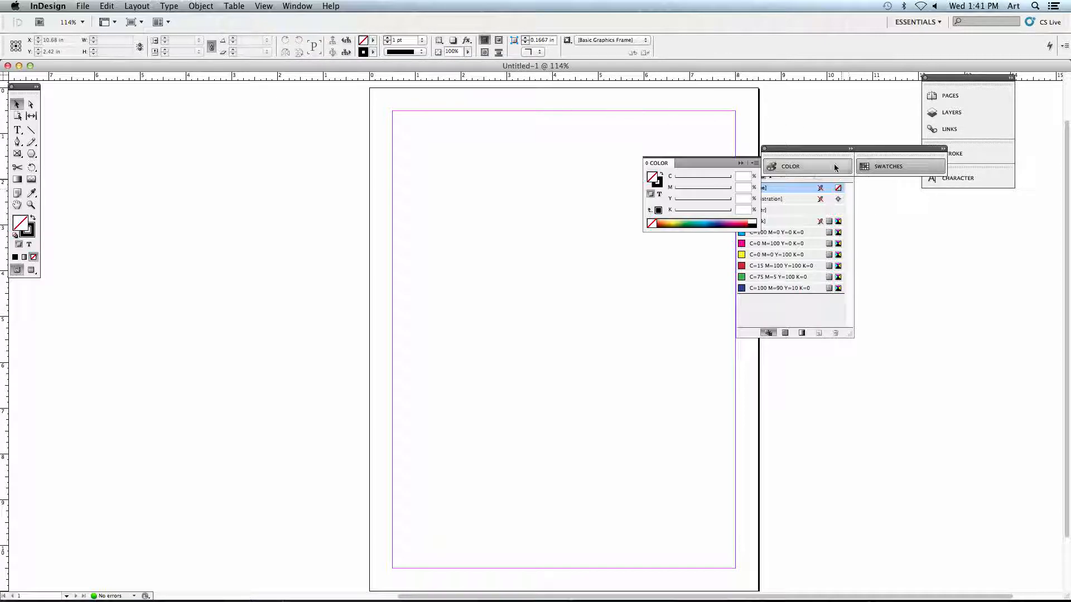
{"action": "left_click_drag", "start_coordinate": [801, 148], "coordinate": [906, 197]}
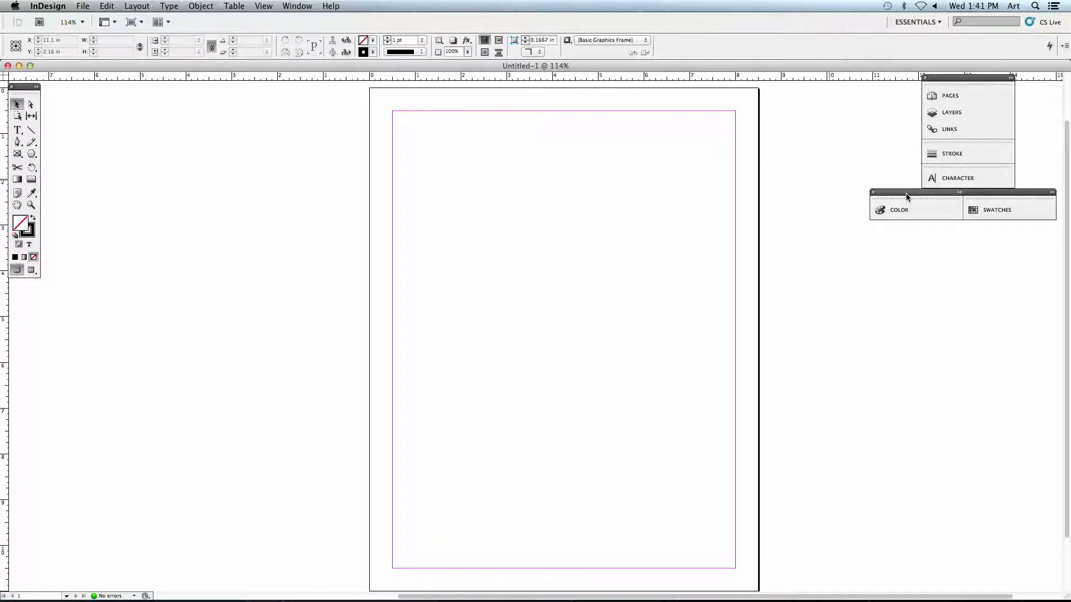
{"action": "left_click_drag", "start_coordinate": [910, 195], "coordinate": [820, 190]}
{"action": "left_click", "coordinate": [827, 204]}
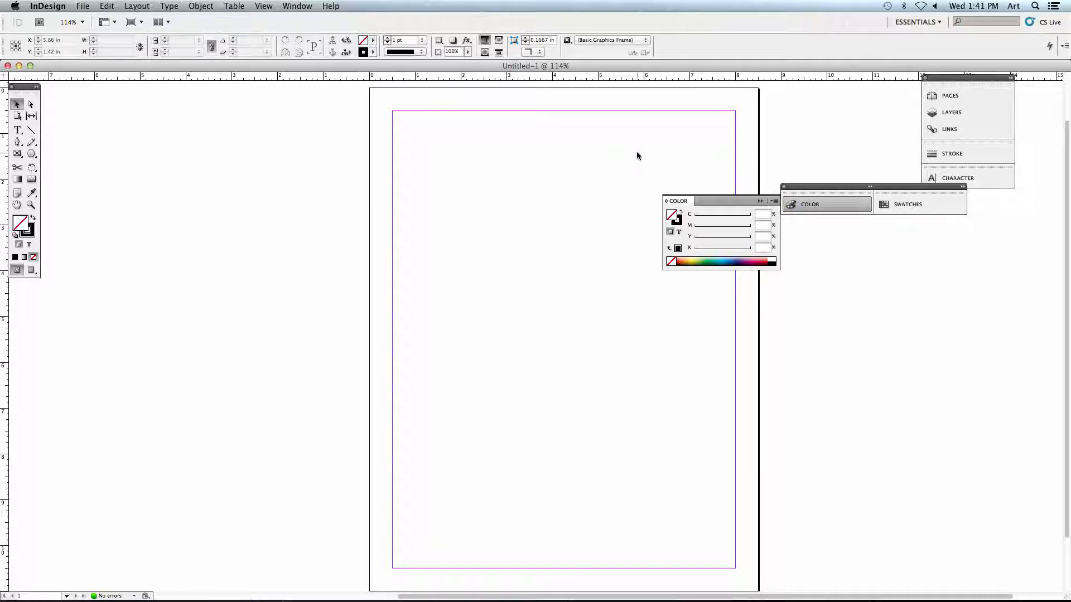
Reset the Essentials workspace to its default layout.
{"action": "left_click", "coordinate": [296, 7]}
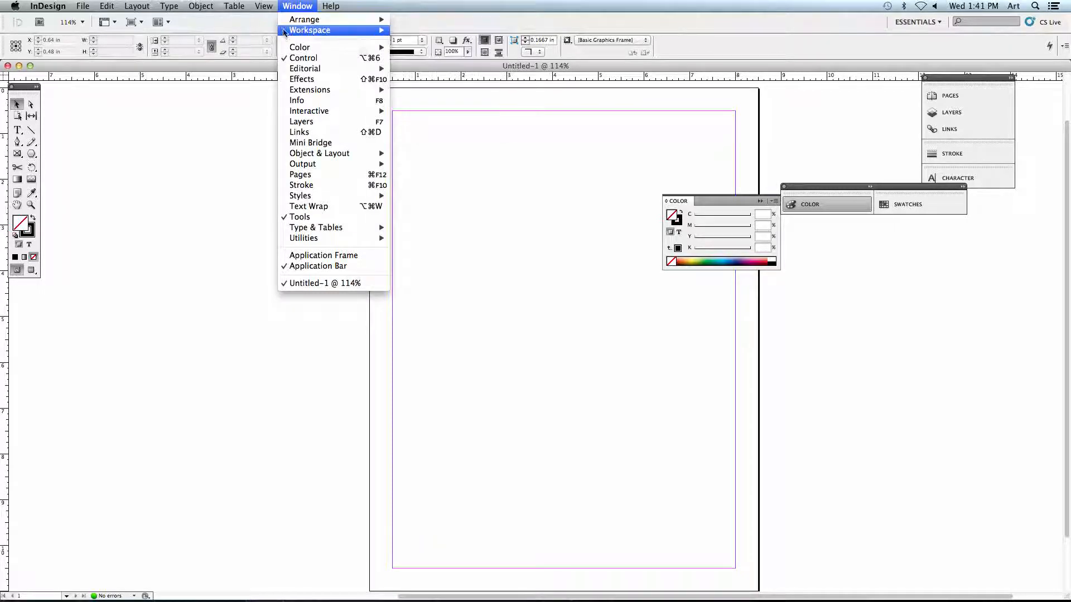
{"action": "mouse_move", "coordinate": [285, 33]}
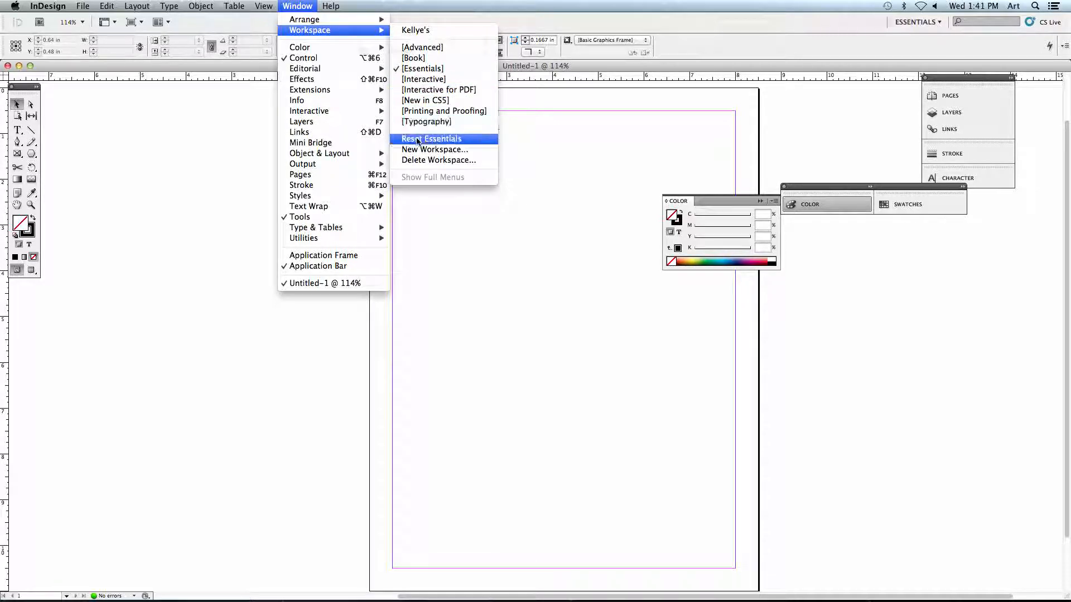
{"action": "left_click", "coordinate": [445, 140]}
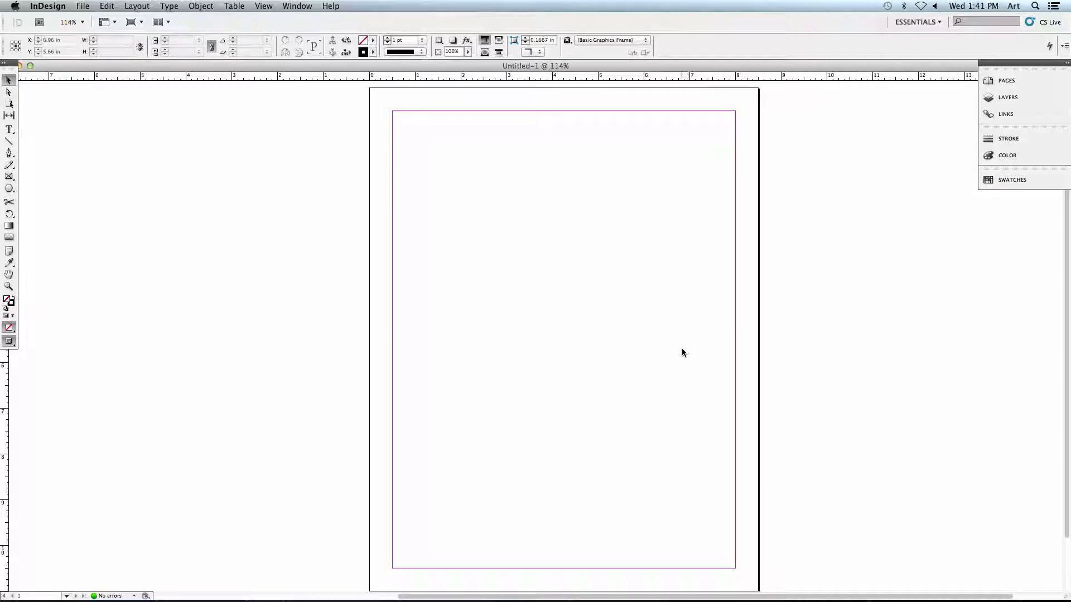
Shrink the document window and move it aside so the exercise PDF behind it can be reached.
{"action": "left_click_drag", "start_coordinate": [636, 336], "coordinate": [561, 333]}
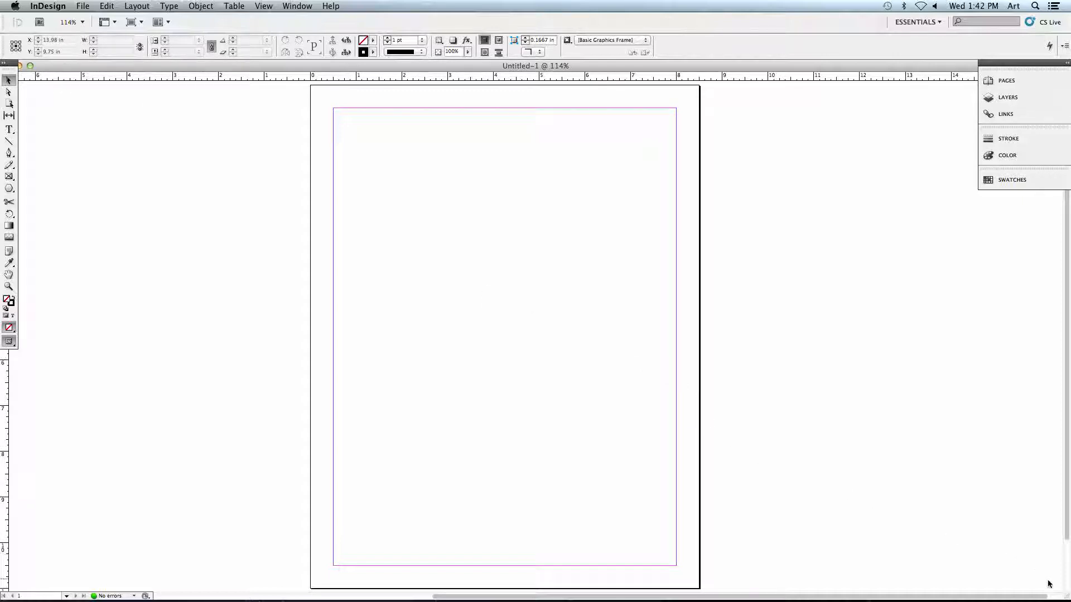
{"action": "left_click_drag", "start_coordinate": [1064, 598], "coordinate": [700, 598]}
{"action": "left_click_drag", "start_coordinate": [283, 65], "coordinate": [480, 66]}
Switch to the exercise PDF and examine the paragraph formatting instructions, especially the first paragraph's alignment, font, size, leading and colors.
{"action": "left_click", "coordinate": [139, 178]}
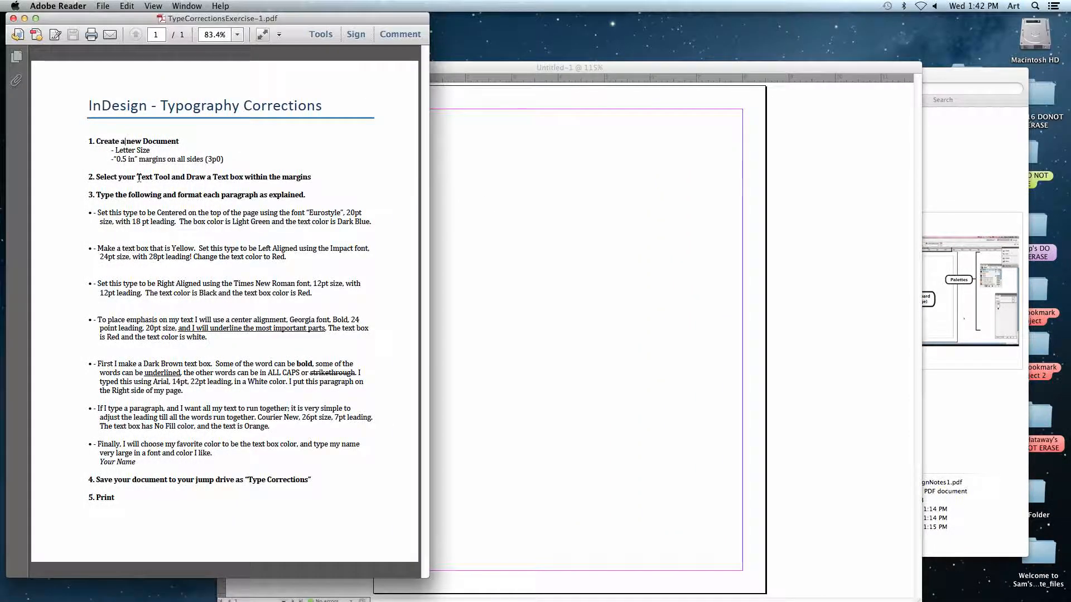
{"action": "left_click_drag", "start_coordinate": [99, 216], "coordinate": [371, 222]}
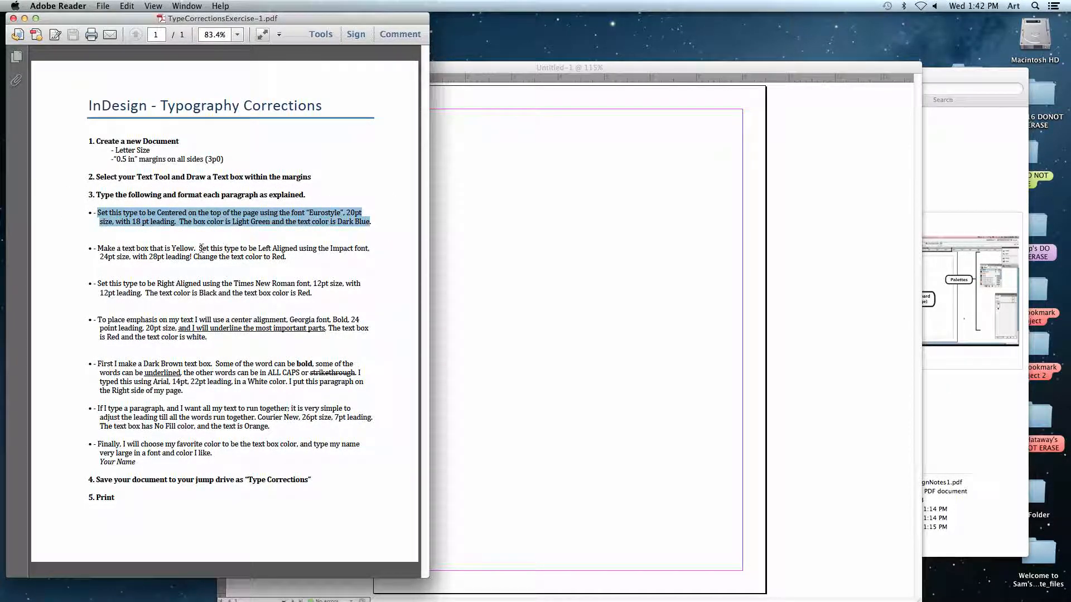
{"action": "left_click_drag", "start_coordinate": [97, 249], "coordinate": [280, 258]}
{"action": "left_click_drag", "start_coordinate": [97, 284], "coordinate": [318, 302]}
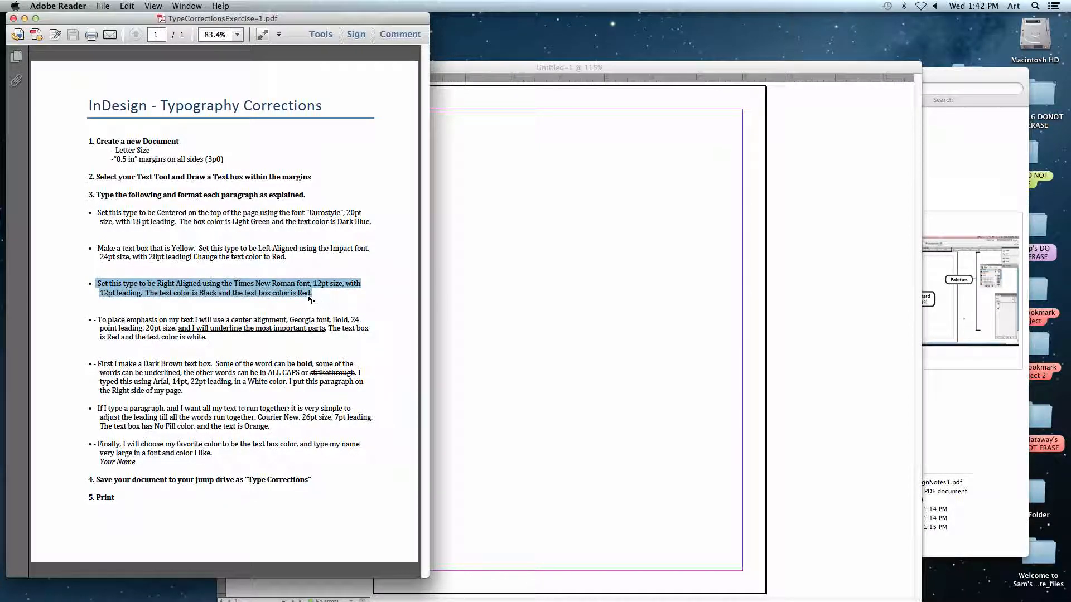
{"action": "left_click", "coordinate": [235, 273]}
{"action": "left_click_drag", "start_coordinate": [97, 214], "coordinate": [364, 213]}
{"action": "left_click", "coordinate": [334, 227]}
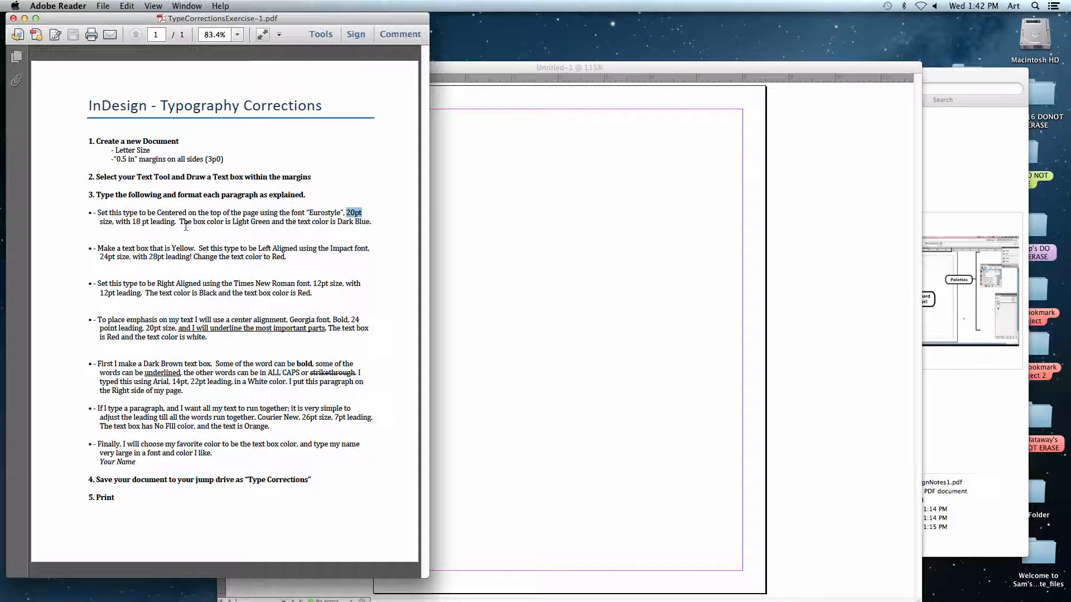
{"action": "left_click", "coordinate": [122, 224]}
{"action": "left_click_drag", "start_coordinate": [122, 223], "coordinate": [354, 223]}
{"action": "left_click", "coordinate": [153, 224]}
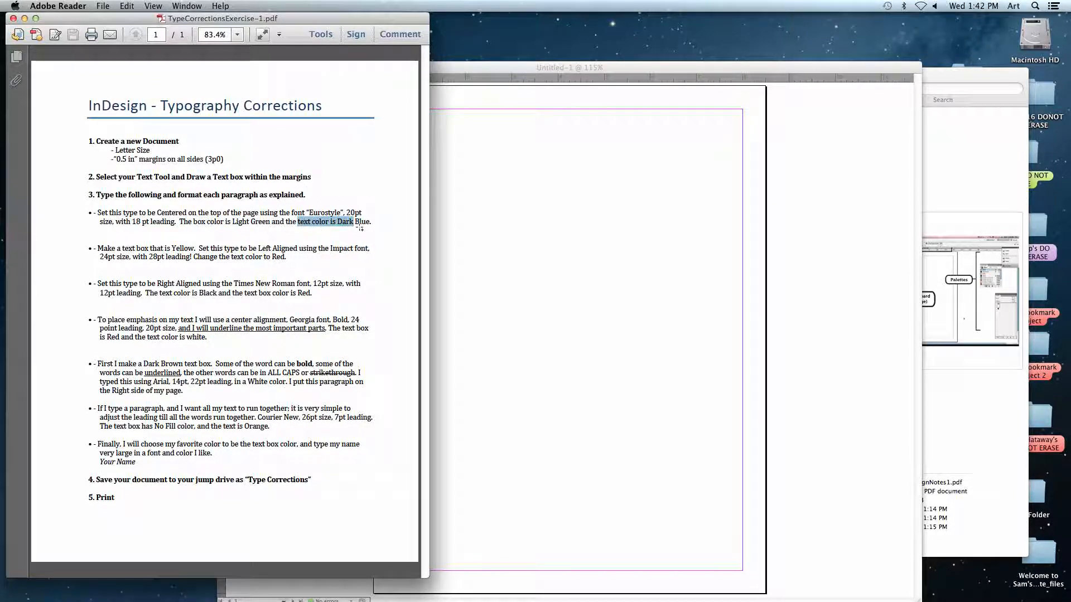
Switch back to the blank InDesign document and activate the Type tool.
{"action": "left_click", "coordinate": [465, 249]}
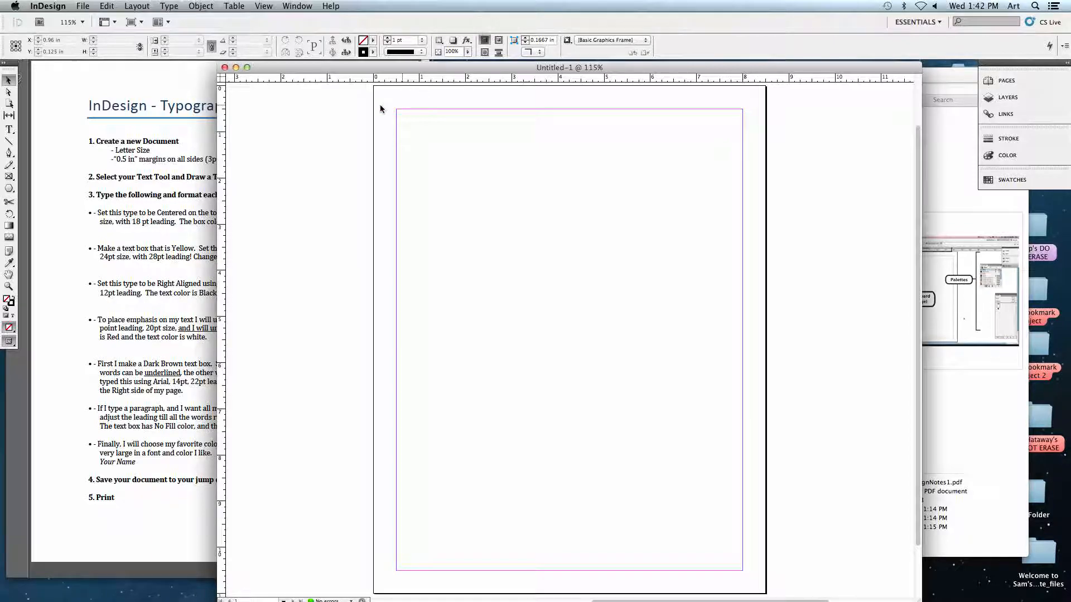
{"action": "left_click", "coordinate": [9, 131]}
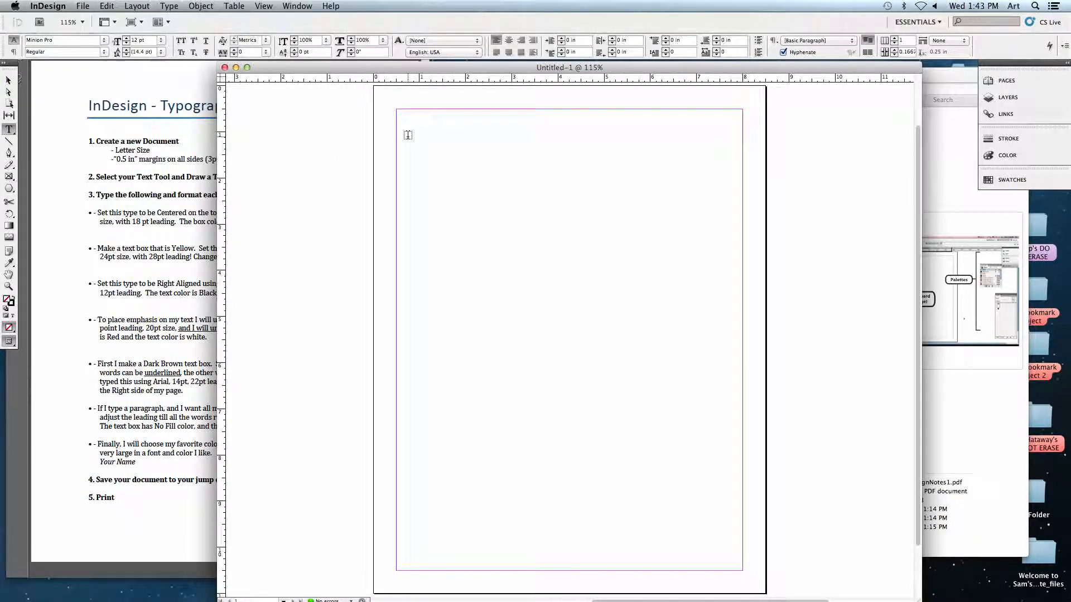
{"action": "key", "text": "s"}
{"action": "key", "text": "l"}
{"action": "key", "text": "k"}
{"action": "key", "text": "d"}
{"action": "key", "text": "j"}
{"action": "key", "text": "g"}
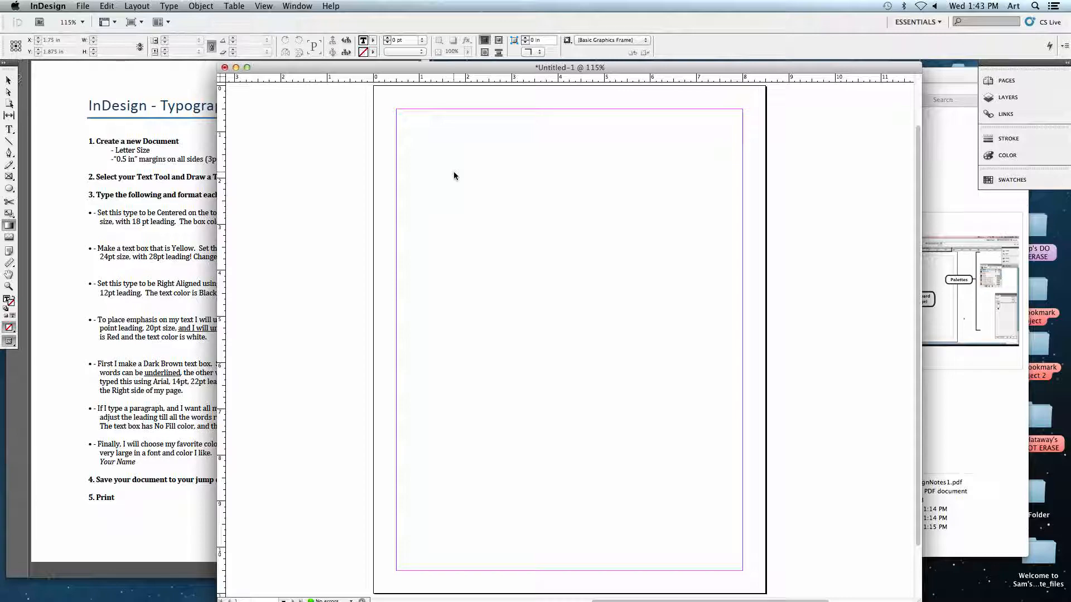
Draw a text frame about 7.2 in wide and 1.97 in tall near the page's top margin and enter a line of filler text.
{"action": "left_click", "coordinate": [9, 129]}
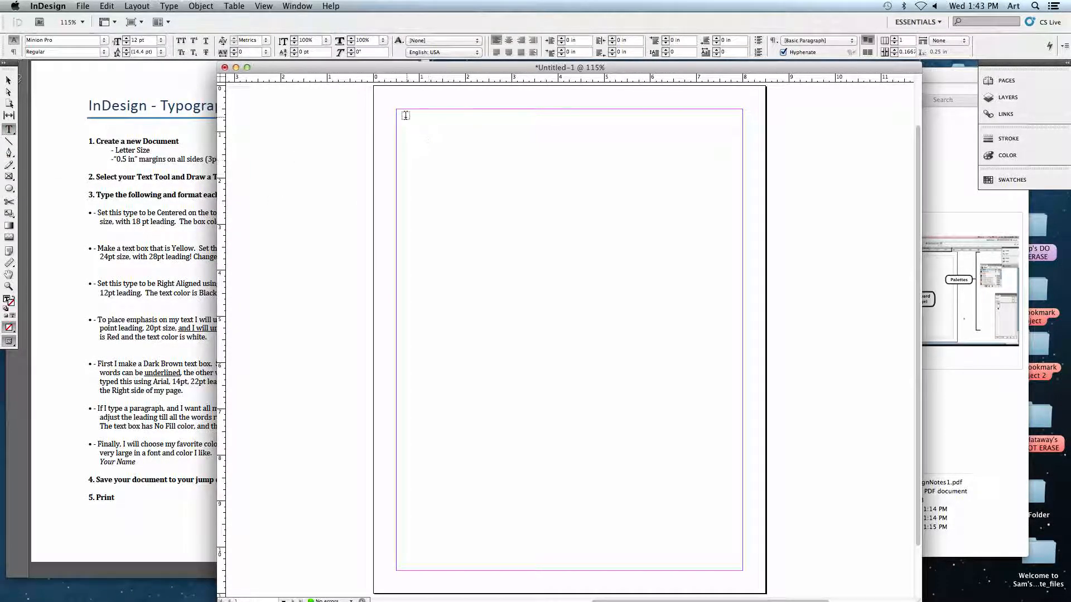
{"action": "left_click_drag", "start_coordinate": [400, 127], "coordinate": [733, 217]}
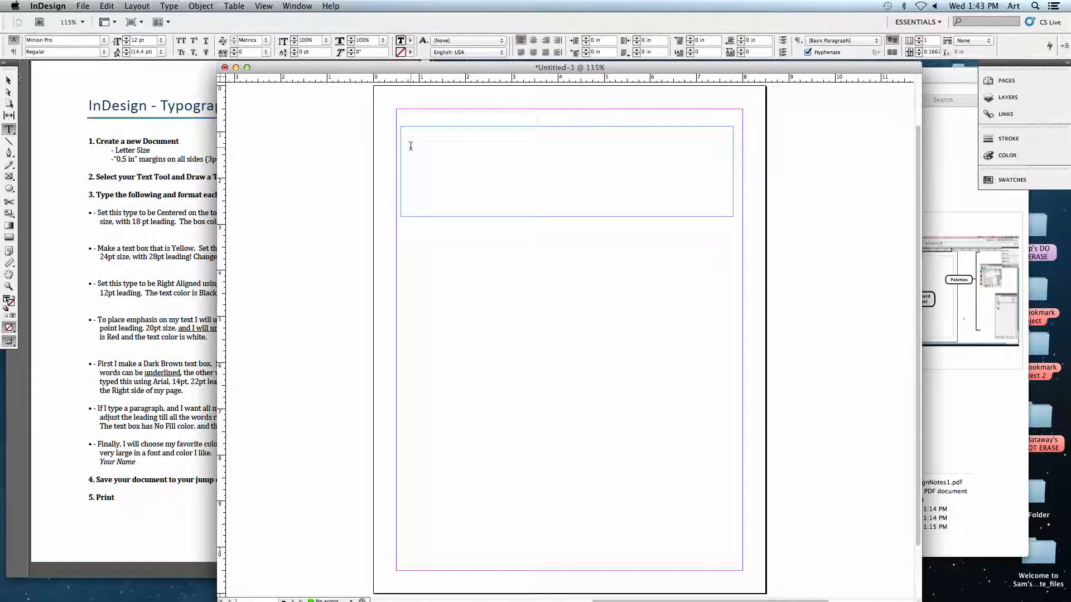
{"action": "type", "text": "d;flgkj ;lkj c;l kjr ;lxicu ;lker ;lxdifbj ;slerkgj s;ldfigu ;lk ;lk ; i u;lk"}
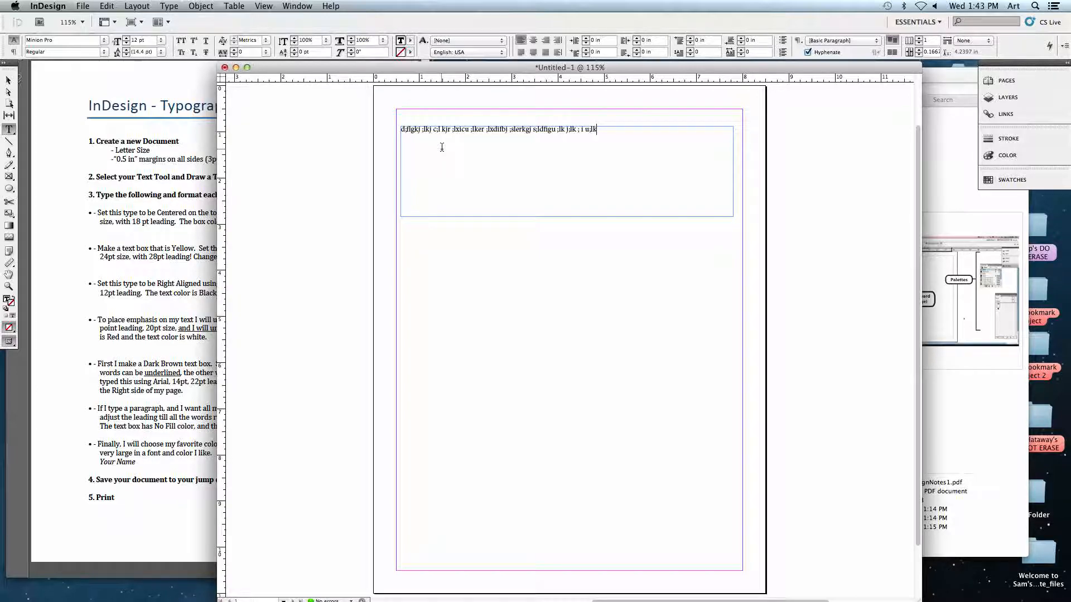
Shift the document window slightly and replace most of the filler line with "gsdfgsdfgasdfgsdfg".
{"action": "left_click_drag", "start_coordinate": [442, 67], "coordinate": [429, 67]}
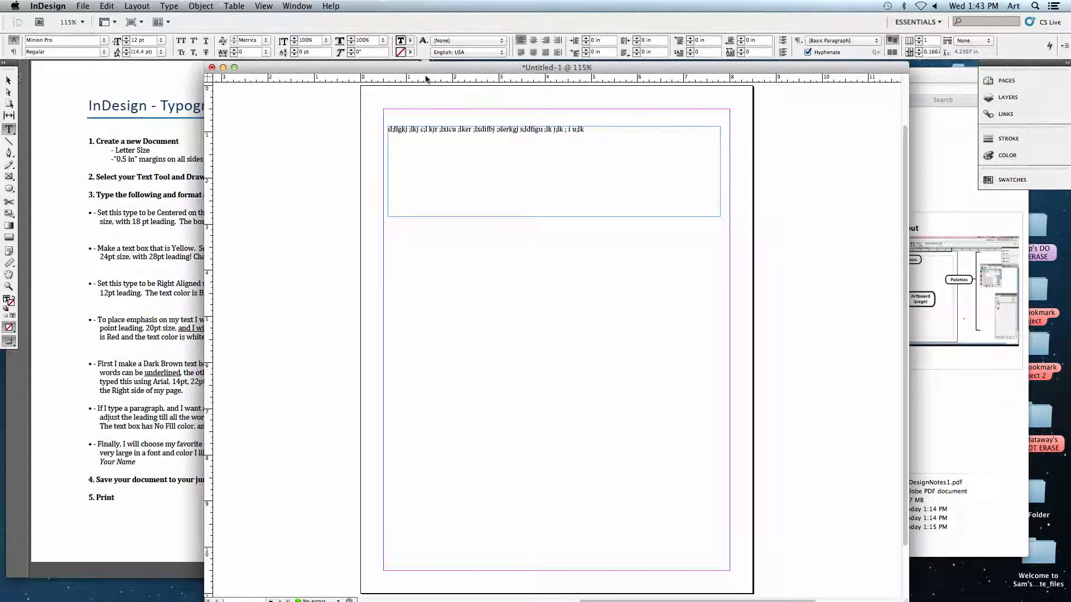
{"action": "left_click_drag", "start_coordinate": [607, 141], "coordinate": [411, 131]}
{"action": "type", "text": "gsdfgsdfgsgasdfgsdfg"}
{"action": "left_click", "coordinate": [403, 138]}
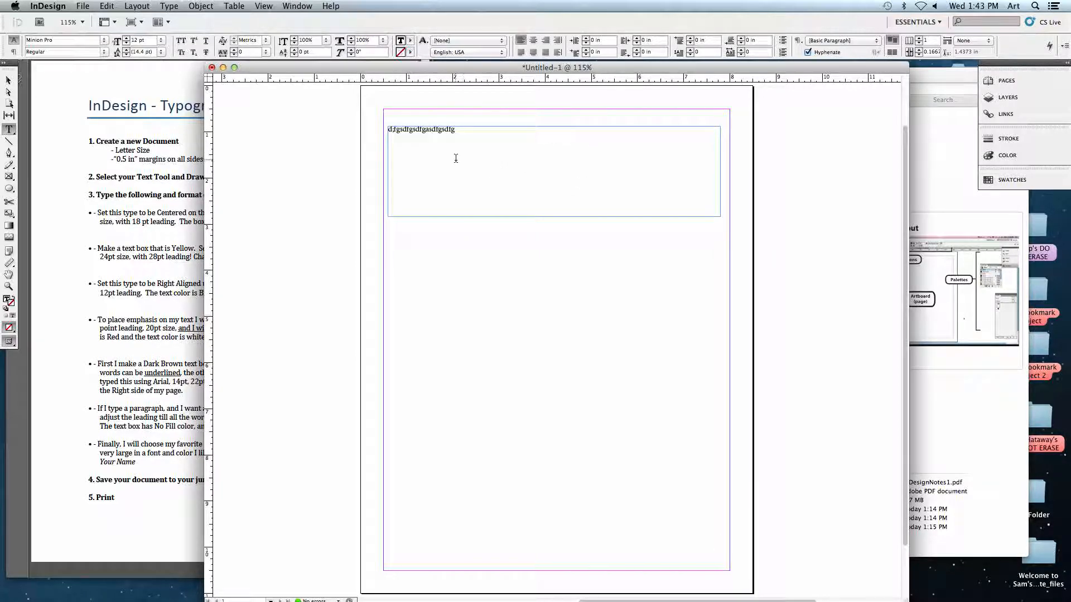
Move the text frame up to the top margin and resize it to about 2.08 in wide by 3.12 in tall.
{"action": "left_click", "coordinate": [8, 82]}
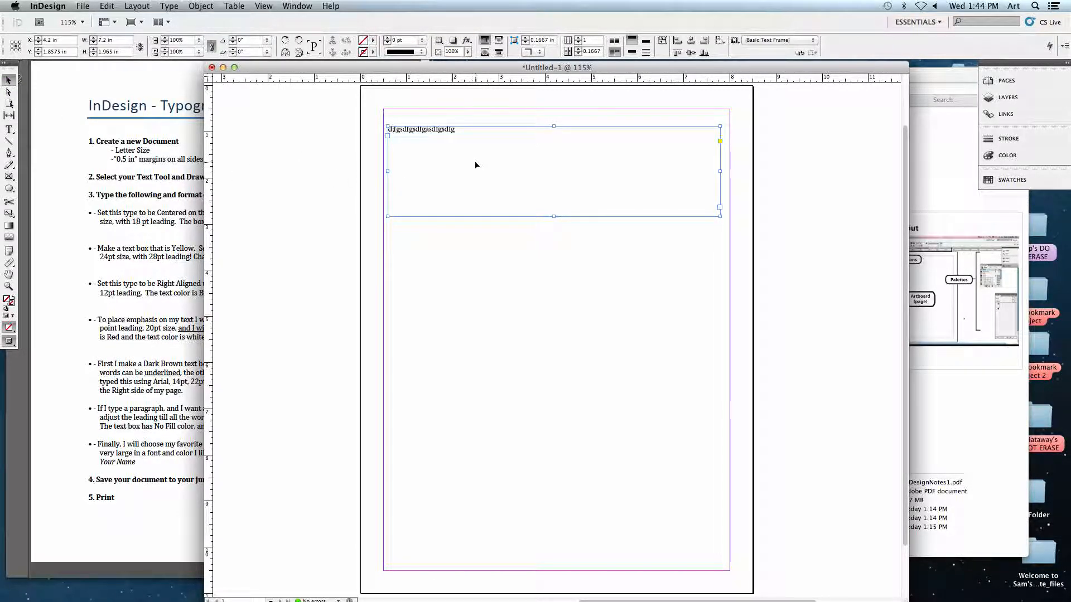
{"action": "left_click_drag", "start_coordinate": [431, 134], "coordinate": [425, 168]}
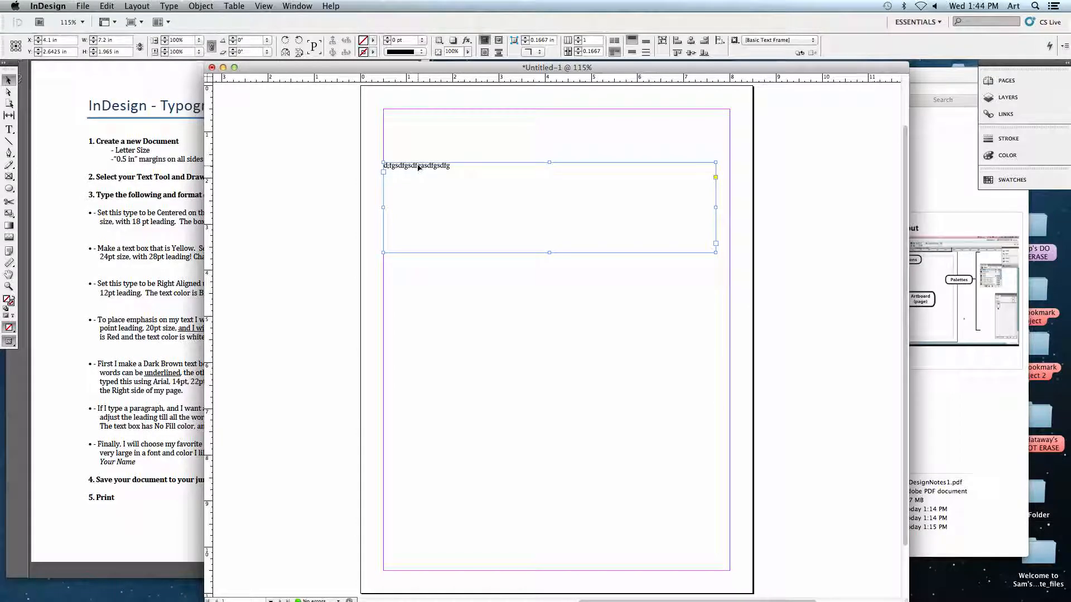
{"action": "left_click_drag", "start_coordinate": [422, 170], "coordinate": [423, 116]}
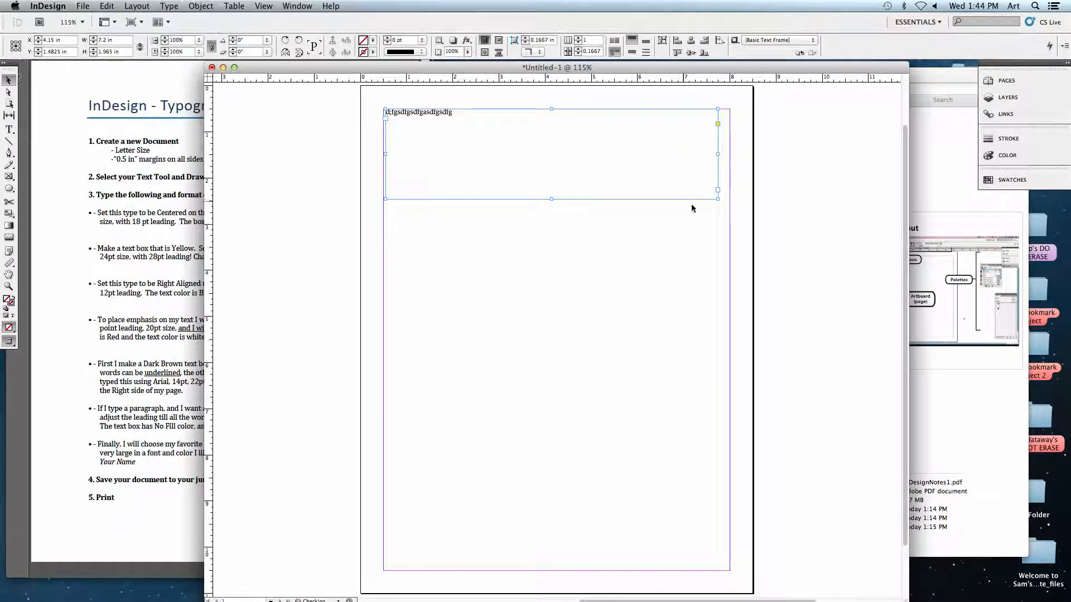
{"action": "left_click_drag", "start_coordinate": [711, 207], "coordinate": [693, 213]}
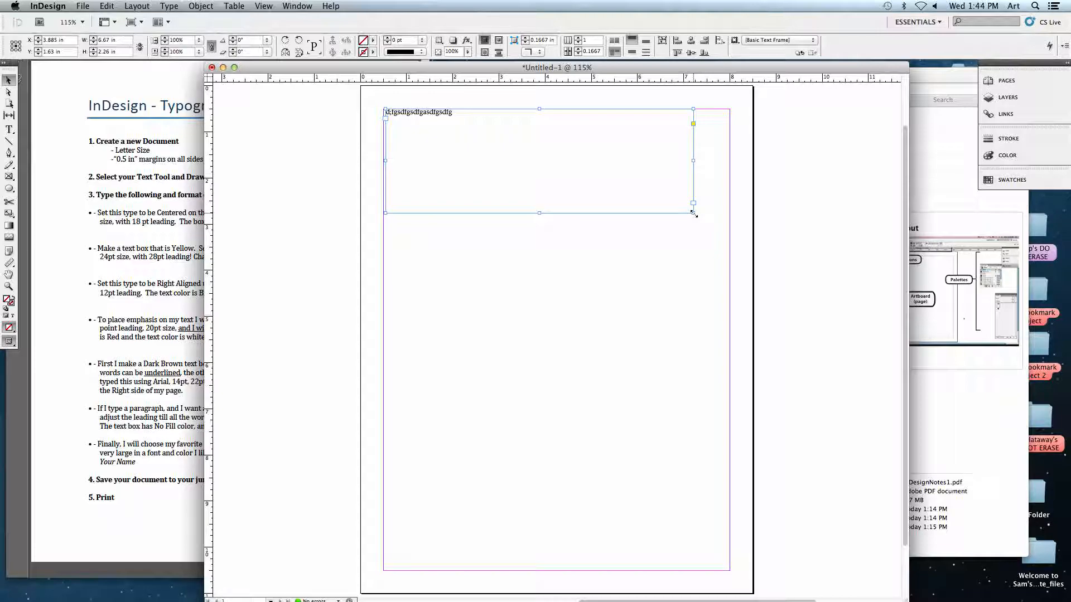
{"action": "left_click_drag", "start_coordinate": [693, 213], "coordinate": [486, 252]}
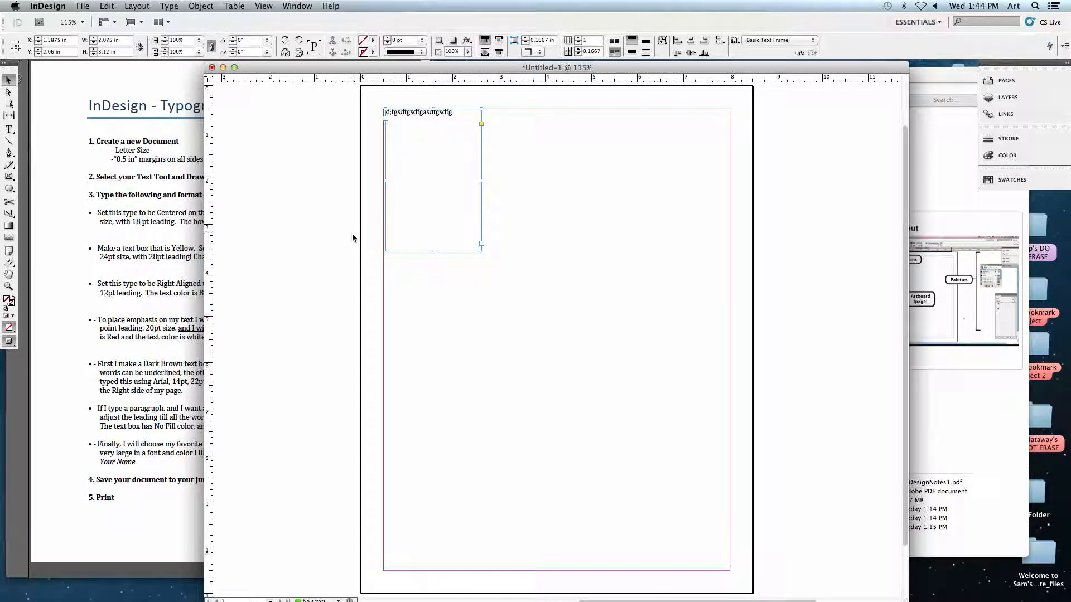
Add several more lines of random filler text to the narrow text frame.
{"action": "left_click", "coordinate": [9, 129]}
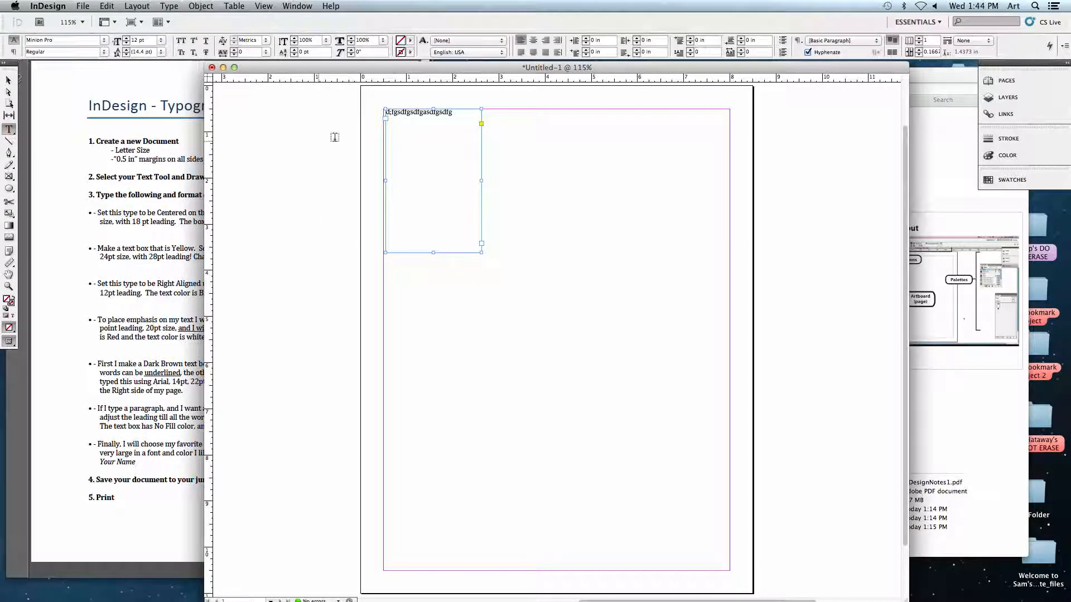
{"action": "type", "text": ";laksjdf ;laksdjf ;alkdjf ;aslkdfj a;slkfj a;sldfkj a;sldkf"}
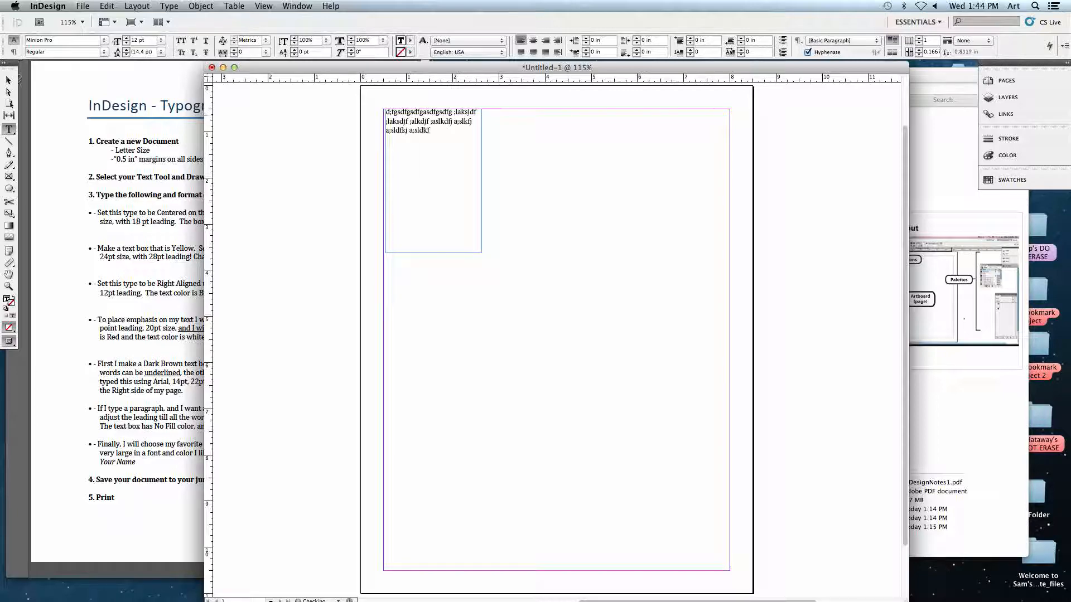
{"action": "type", "text": "j ;alskjd f;alks jdf;laksj; lizxucp oikjtrlakjsdgpvoz"}
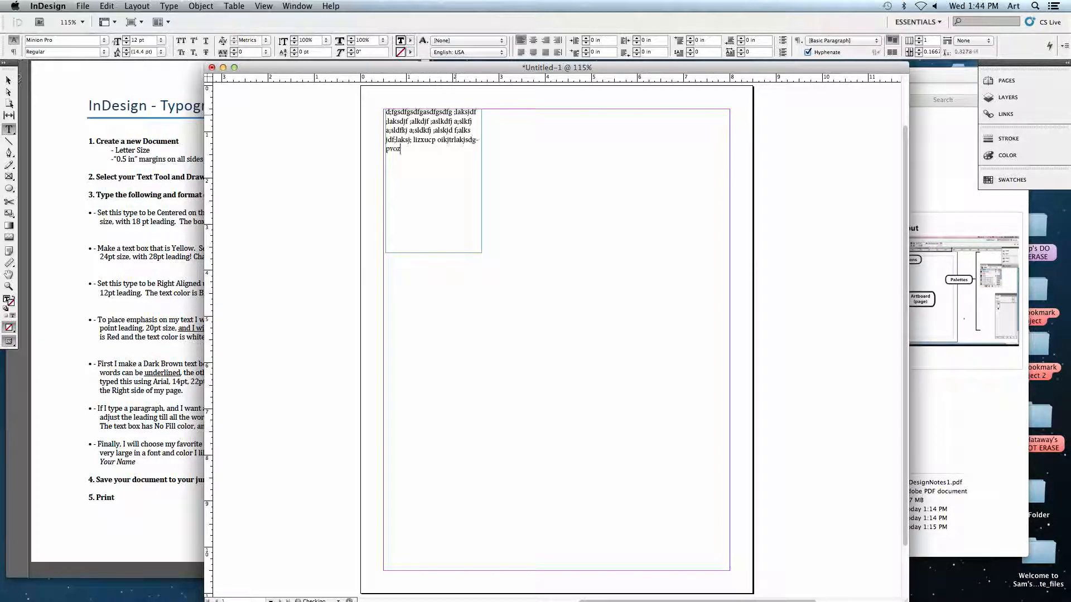
{"action": "type", "text": "xifj;laksjgf;alskg j;zslfgk j;l kdfu[eoirtj/a.,msgz;xboij/lkaw.j lk"}
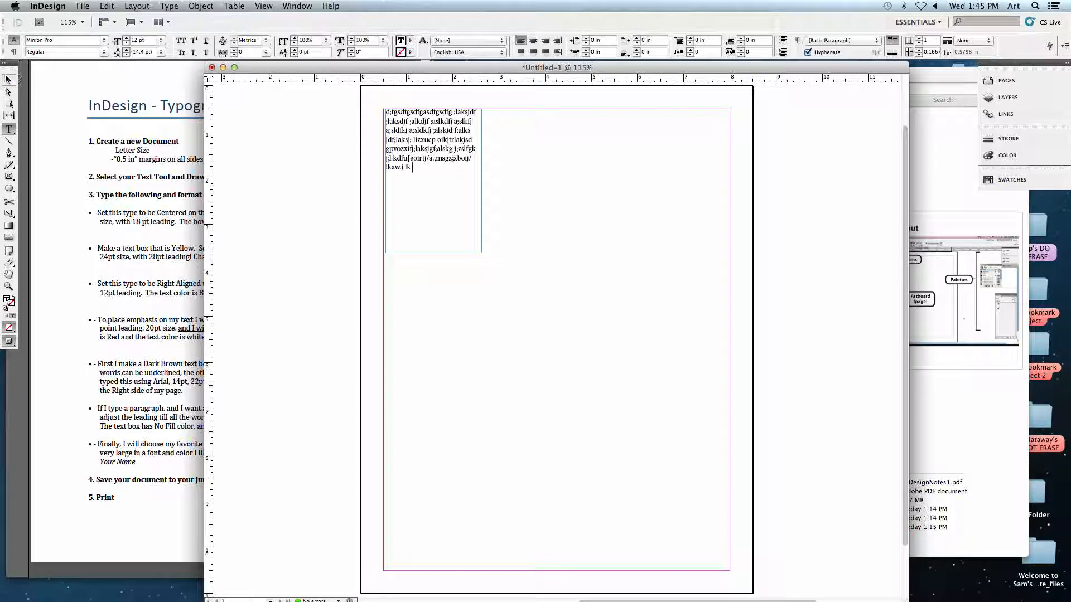
Float the toolbox near the page, and lower and shrink the text frame to about 1.59 by 0.82 in.
{"action": "left_click_drag", "start_coordinate": [11, 63], "coordinate": [49, 70]}
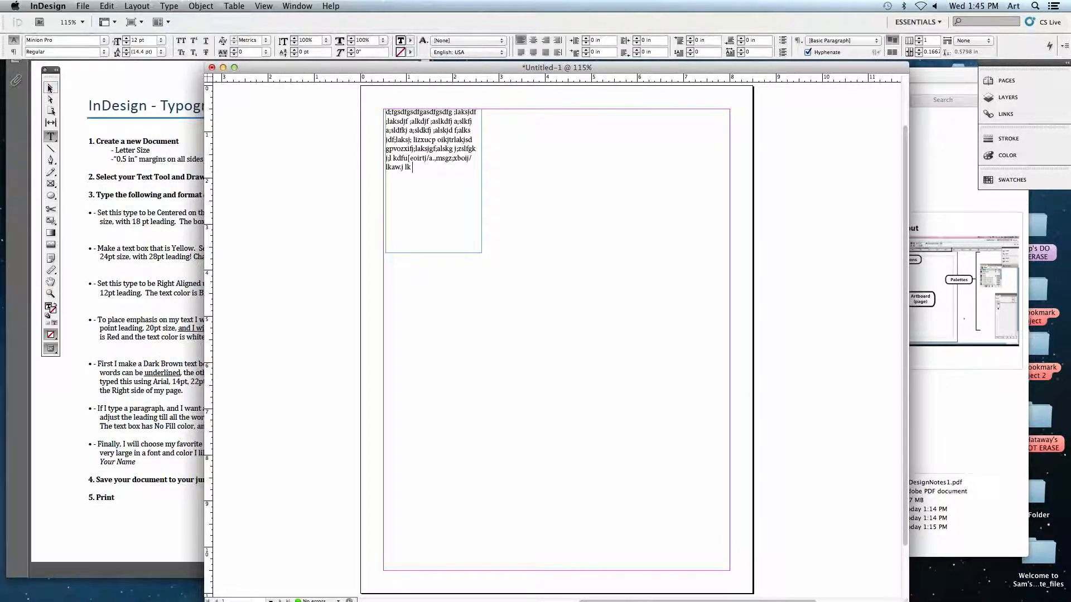
{"action": "left_click", "coordinate": [50, 87]}
{"action": "mouse_move", "coordinate": [401, 147]}
{"action": "left_mouse_down"}
{"action": "mouse_move", "coordinate": [471, 174]}
{"action": "mouse_move", "coordinate": [401, 160]}
{"action": "left_mouse_up"}
{"action": "left_click_drag", "start_coordinate": [482, 266], "coordinate": [459, 160]}
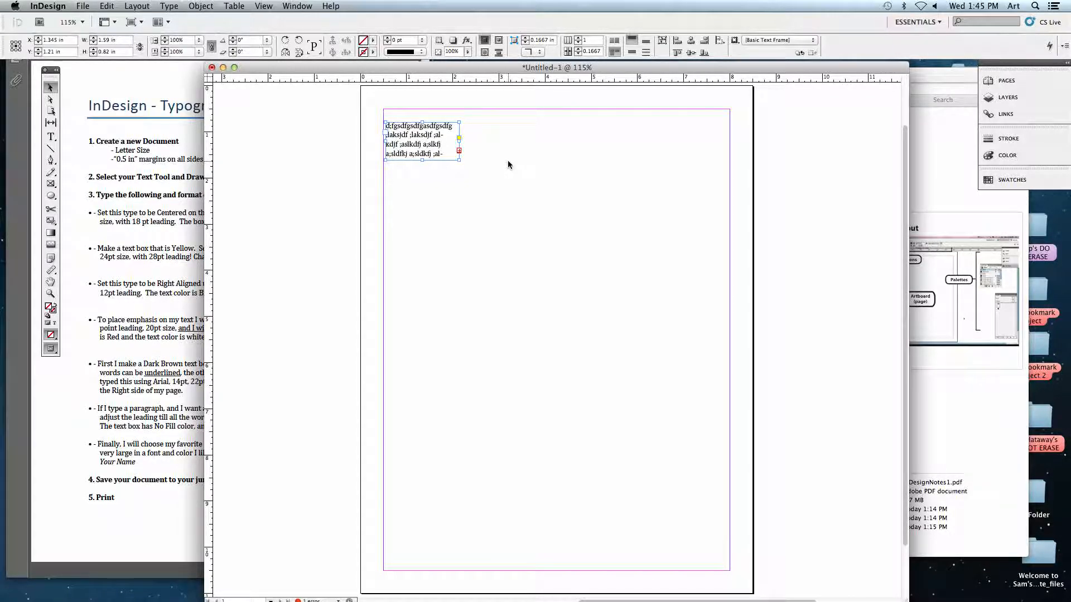
Enlarge the text frame to about 7.5 by 1.76 in, aligned to the top margin and spanning both side margins.
{"action": "left_click_drag", "start_coordinate": [459, 160], "coordinate": [686, 215]}
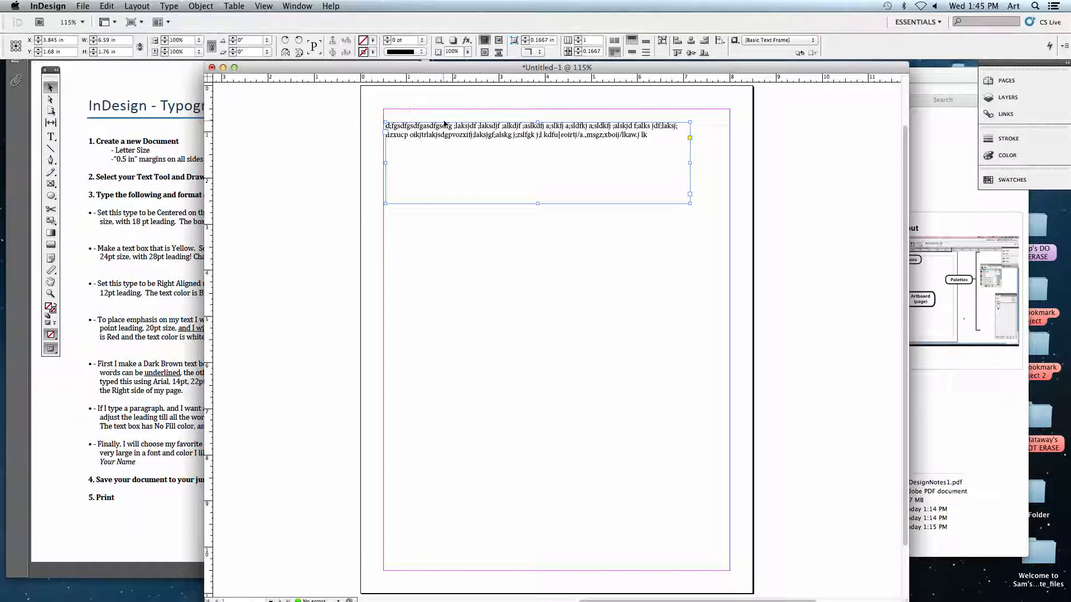
{"action": "left_click_drag", "start_coordinate": [446, 132], "coordinate": [444, 131]}
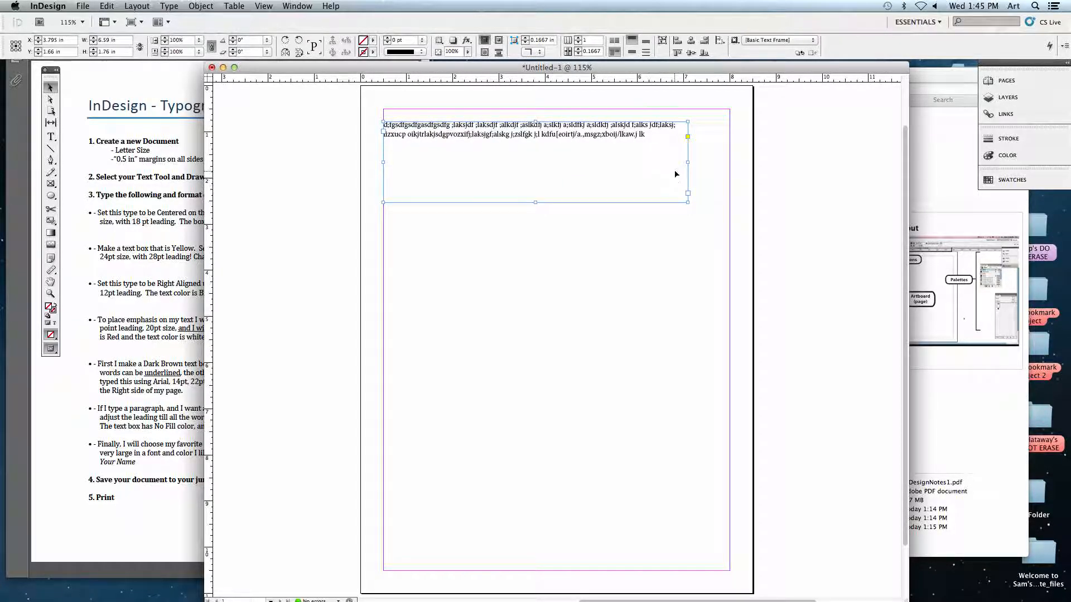
{"action": "mouse_move", "coordinate": [555, 133]}
{"action": "left_mouse_down"}
{"action": "mouse_move", "coordinate": [585, 159]}
{"action": "mouse_move", "coordinate": [569, 159]}
{"action": "mouse_move", "coordinate": [553, 122]}
{"action": "left_mouse_up"}
{"action": "left_click_drag", "start_coordinate": [687, 149], "coordinate": [730, 150]}
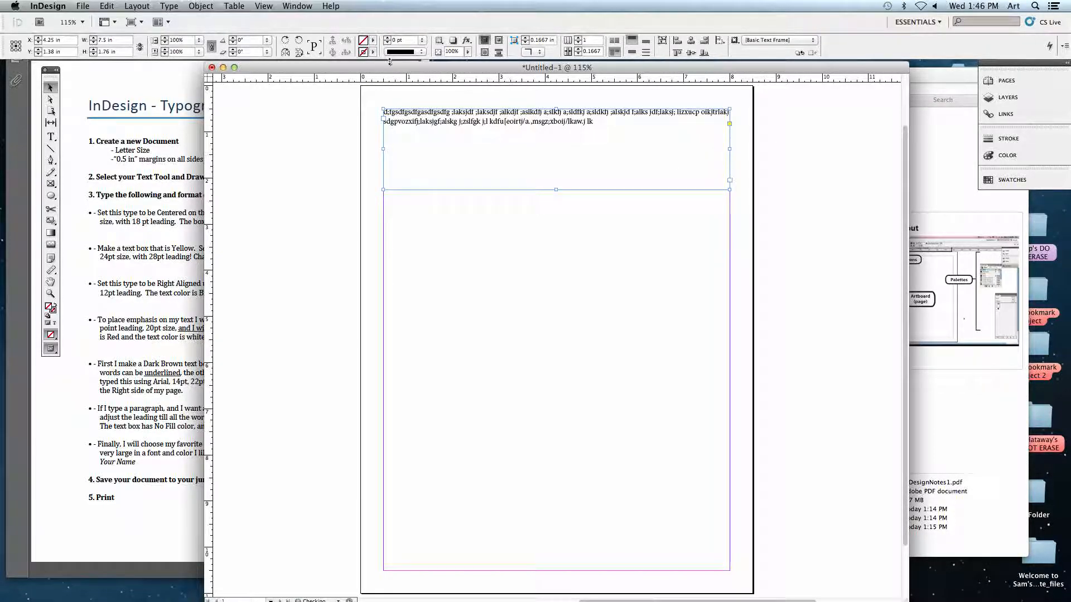
Uncover the exercise PDF and replace all filler text with "Set this type to be Centered on the top of the page using the font".
{"action": "left_click_drag", "start_coordinate": [344, 66], "coordinate": [524, 83]}
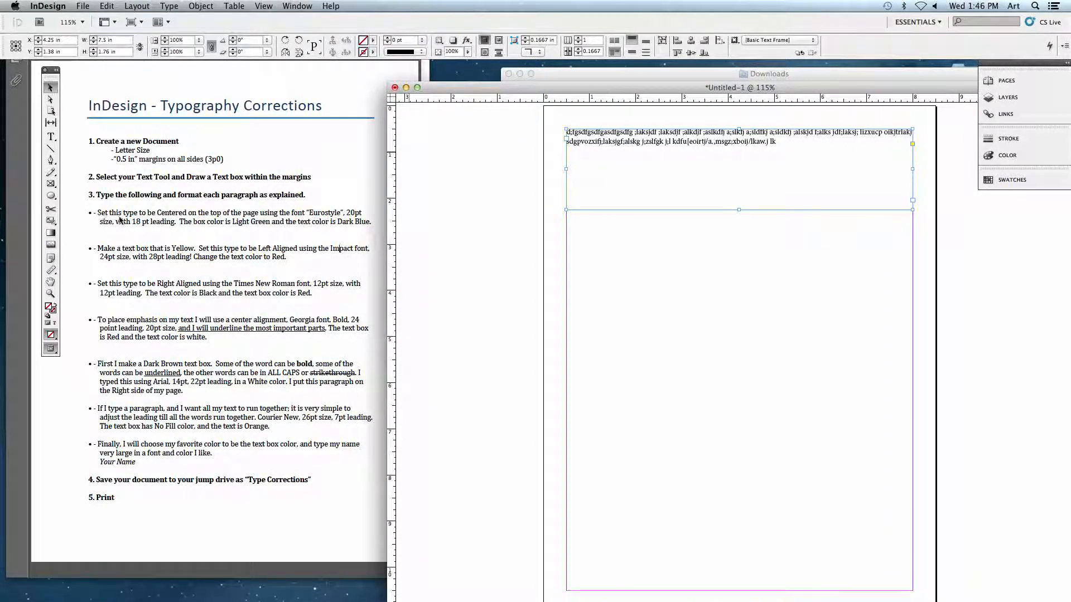
{"action": "left_click", "coordinate": [51, 136]}
{"action": "left_click_drag", "start_coordinate": [780, 142], "coordinate": [539, 123]}
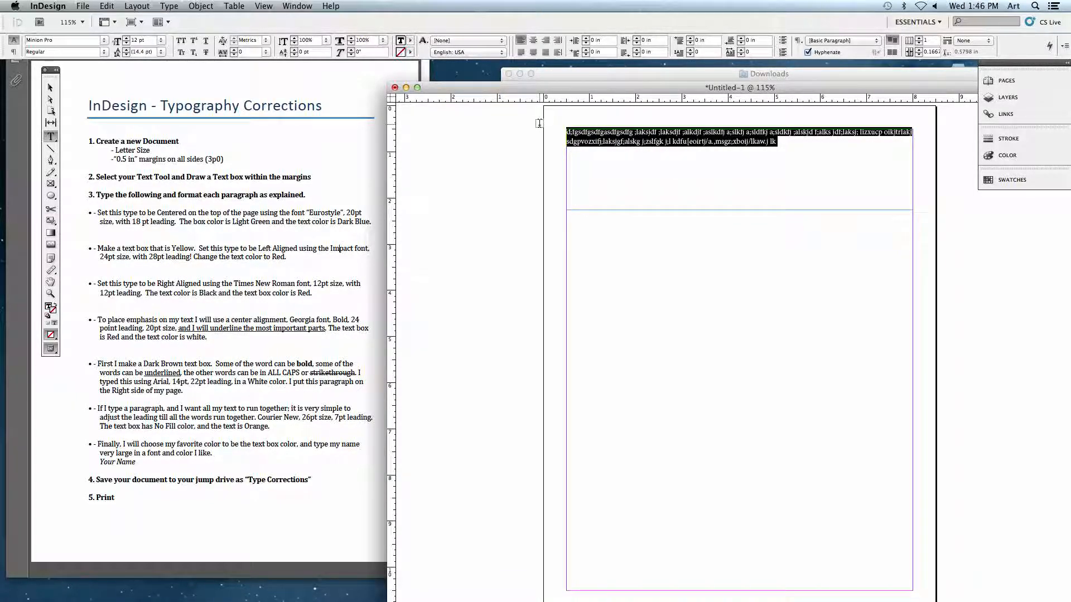
{"action": "type", "text": "Set this ty"}
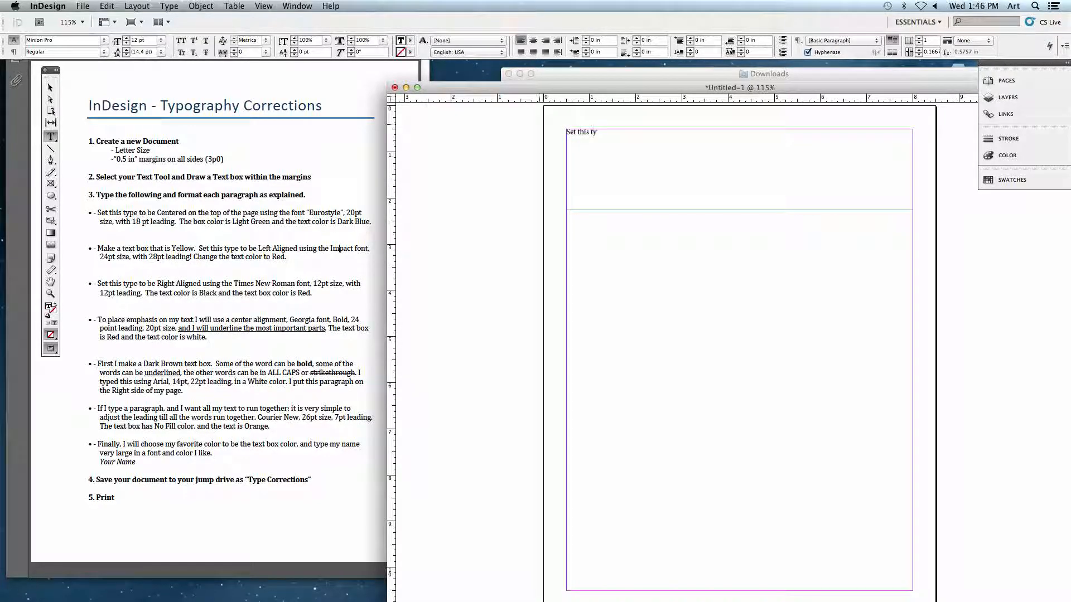
{"action": "type", "text": "pe to be Cen"}
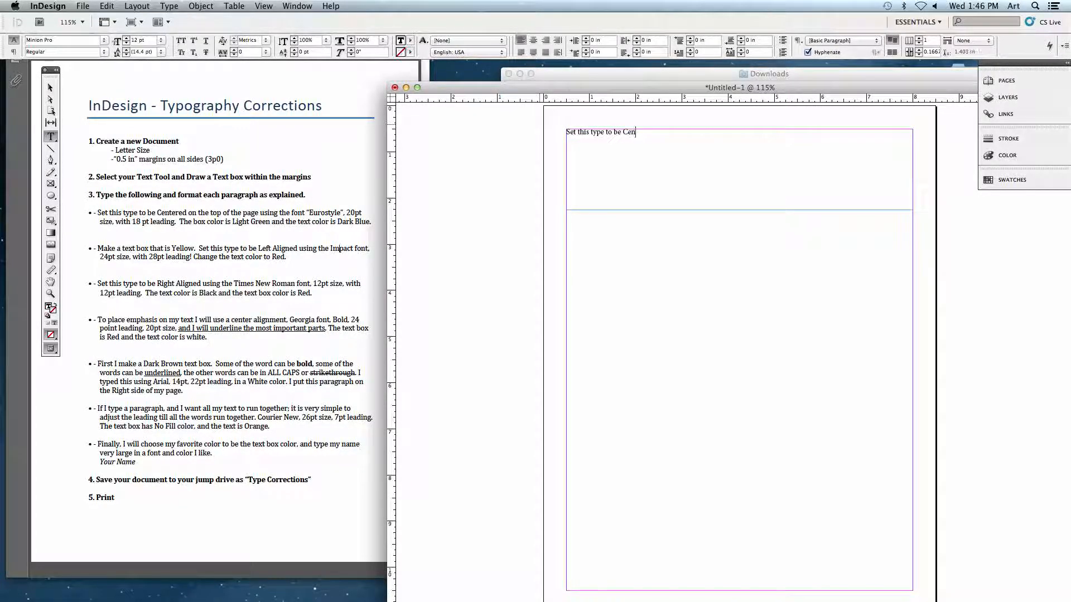
{"action": "type", "text": "tered on the top of the pag"}
{"action": "type", "text": "ge"}
{"action": "type", "text": " using the font"}
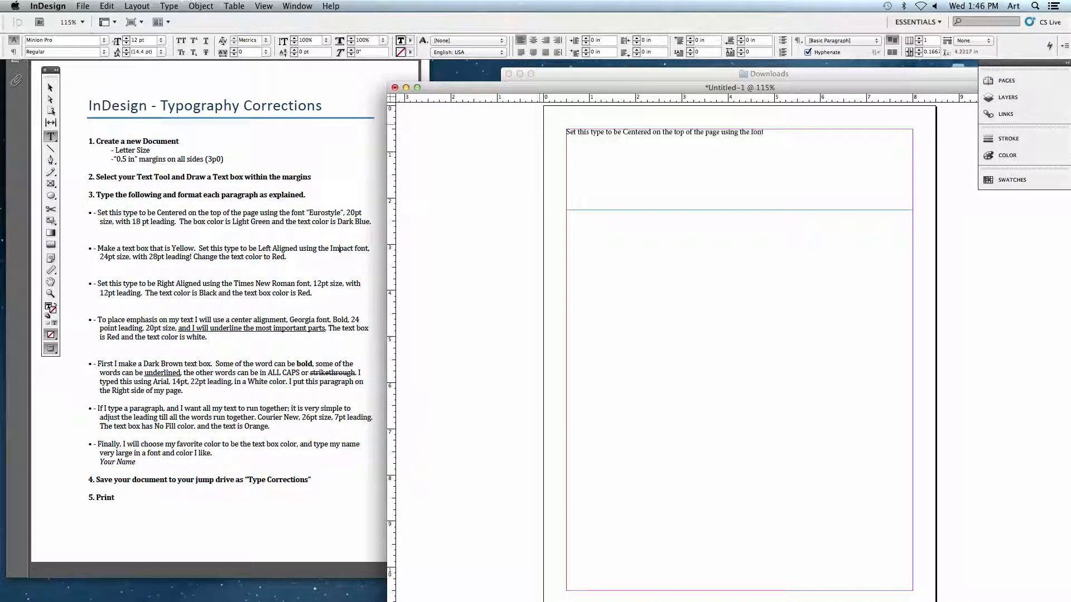
{"action": "type", "text": " \"e"}
{"action": "type", "text": "urosty"}
{"action": "type", "text": "le\""}
{"action": "type", "text": ", 20"}
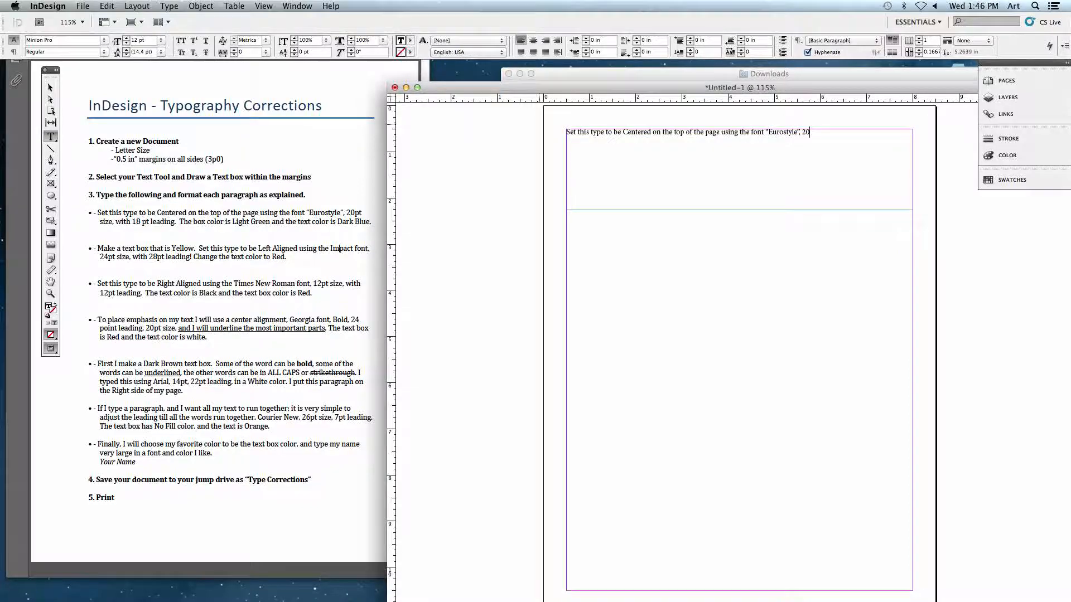
{"action": "type", "text": "pt size, with 18pt leading"}
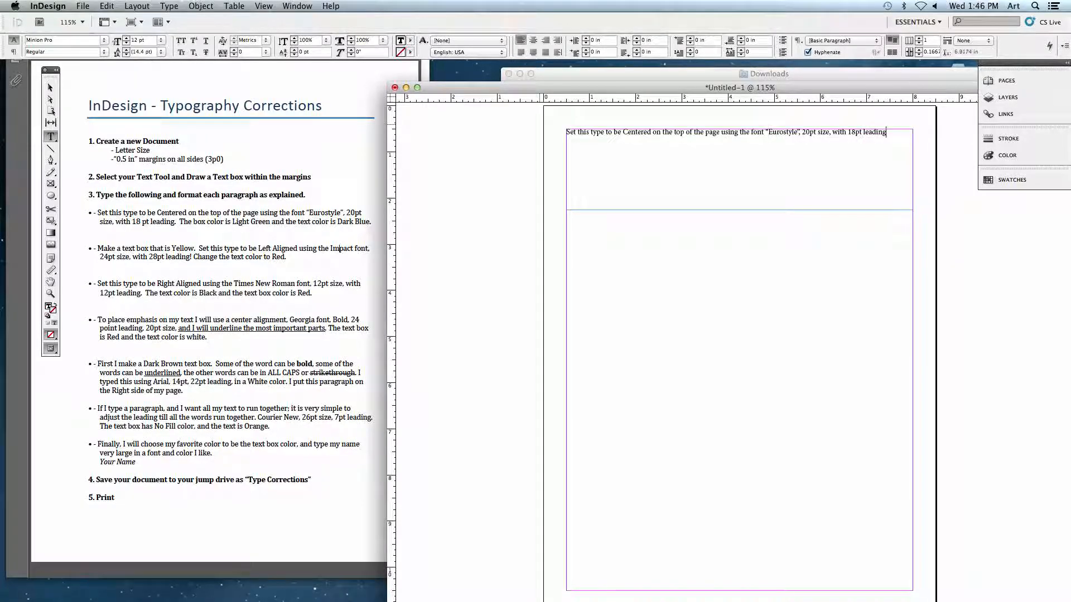
{"action": "type", "text": ". the box "}
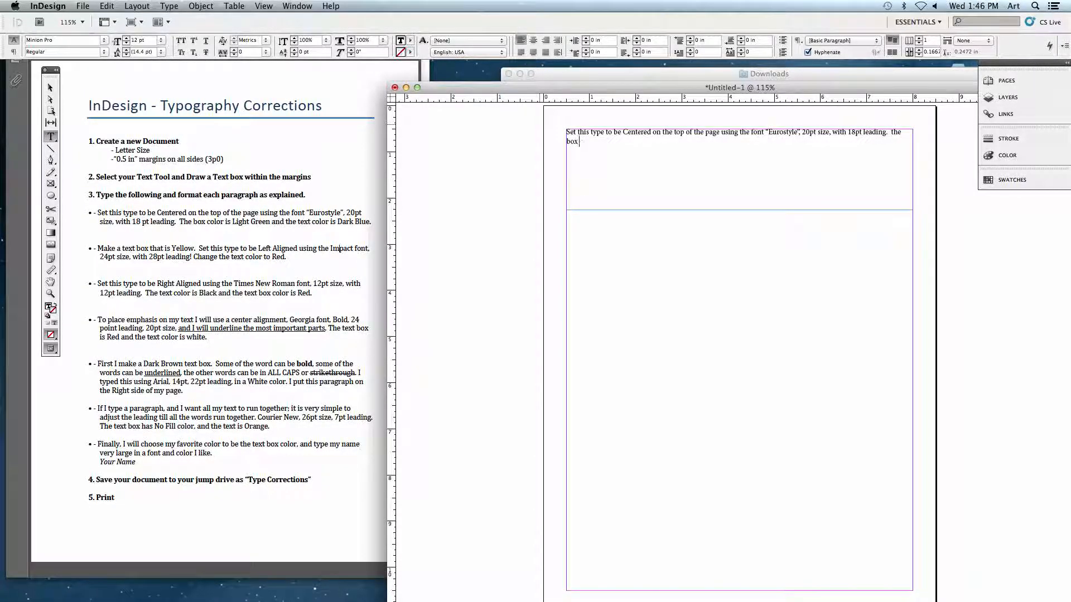
{"action": "type", "text": "color is Light Green and the "}
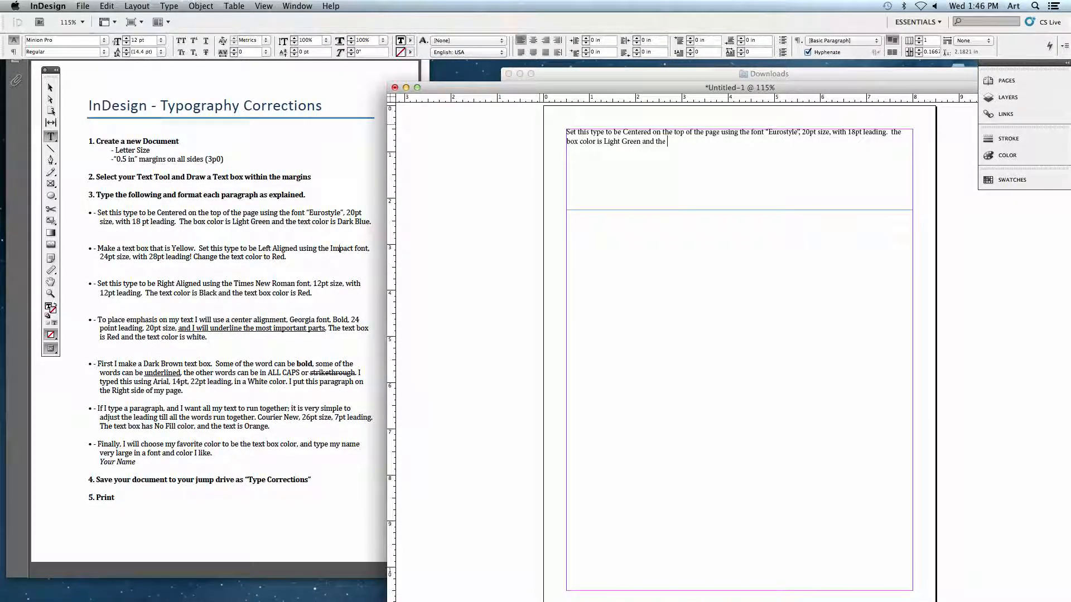
{"action": "type", "text": "text color is Dark Blue."}
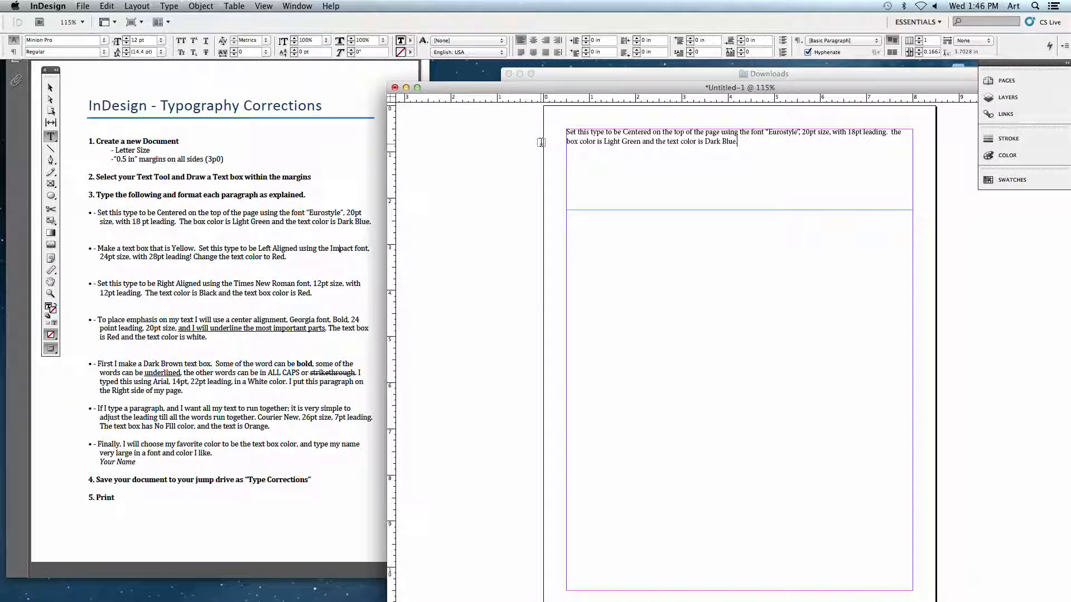
Move the document window back toward the toolbox, highlight the whole paragraph and clear the selection.
{"action": "left_click_drag", "start_coordinate": [601, 93], "coordinate": [348, 88]}
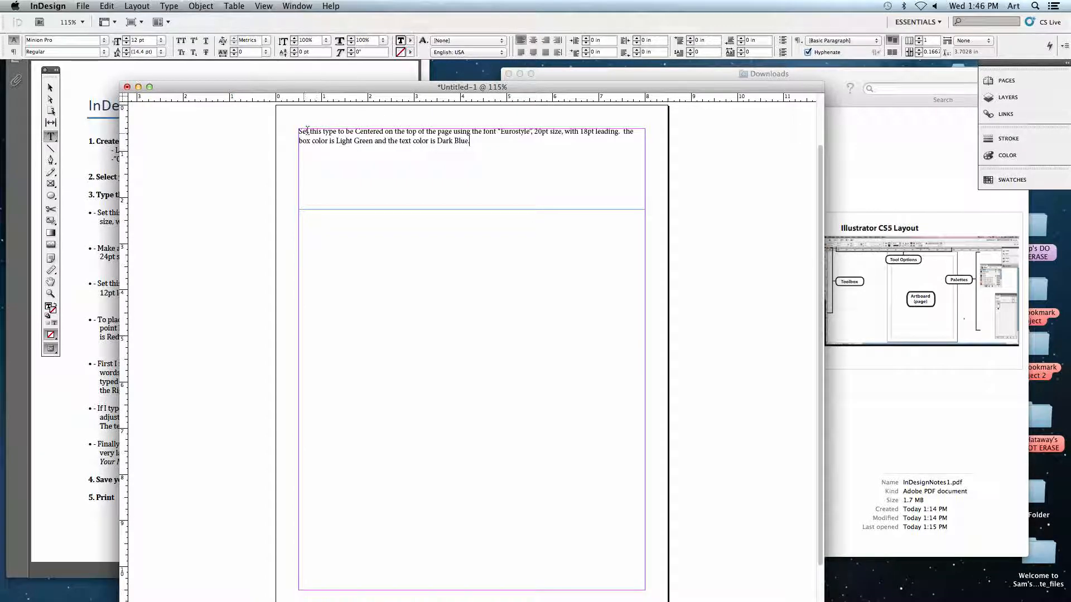
{"action": "left_click_drag", "start_coordinate": [480, 141], "coordinate": [298, 132]}
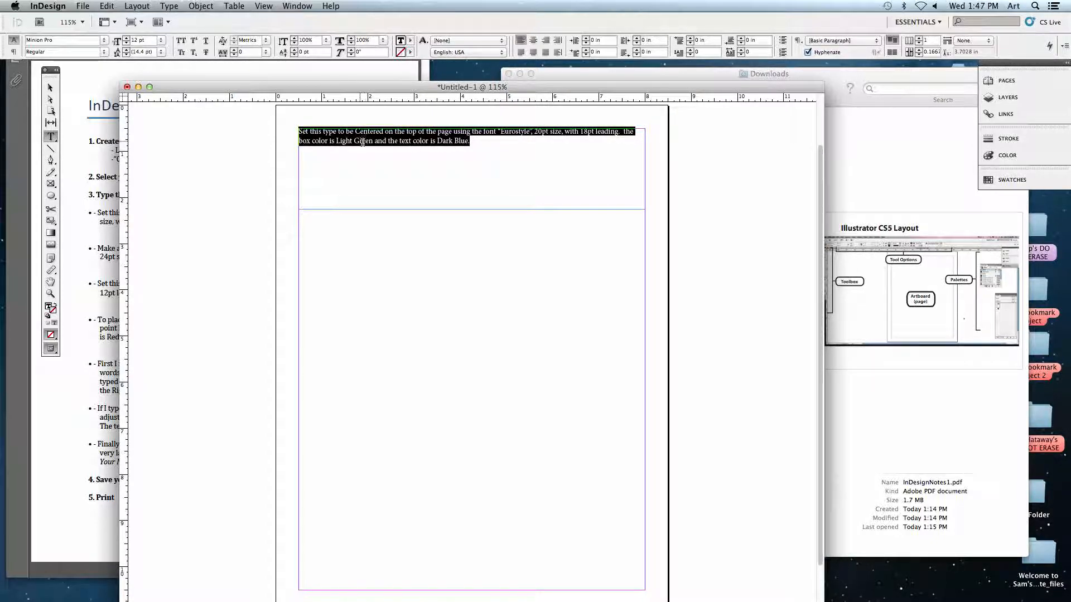
{"action": "left_click", "coordinate": [492, 142]}
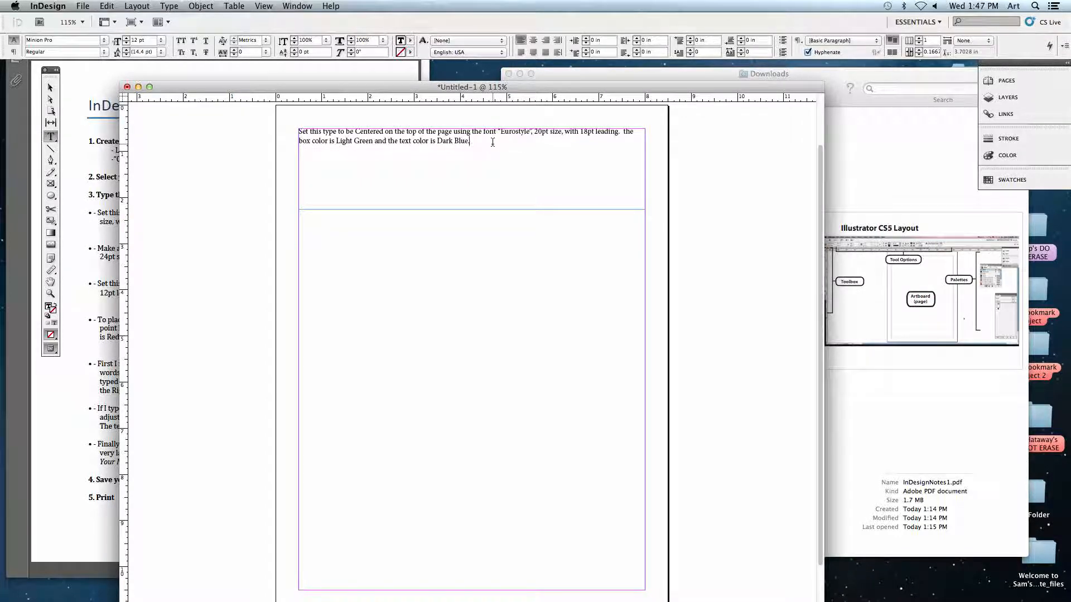
Add the filler lines "faljksdh flkajhd" and "asdlkjh laksjdhf a" below the paragraph, separated by an empty line.
{"action": "type", "text": "faljksdh flkajhd"}
{"action": "scroll", "coordinate": [291, 138], "scroll_direction": "up", "scroll_amount": 2}
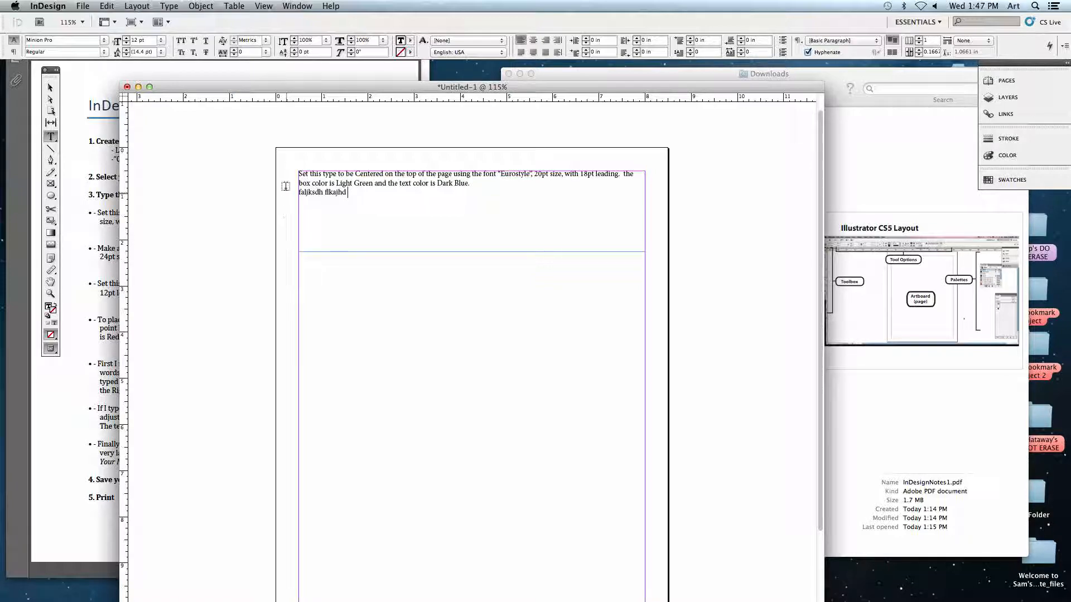
{"action": "key", "text": "Return"}
{"action": "type", "text": "asdlkjh laksjdhf a"}
Try right and left-justified alignment on all the text in the frame, and leave it aligned center.
{"action": "left_click_drag", "start_coordinate": [353, 210], "coordinate": [297, 172]}
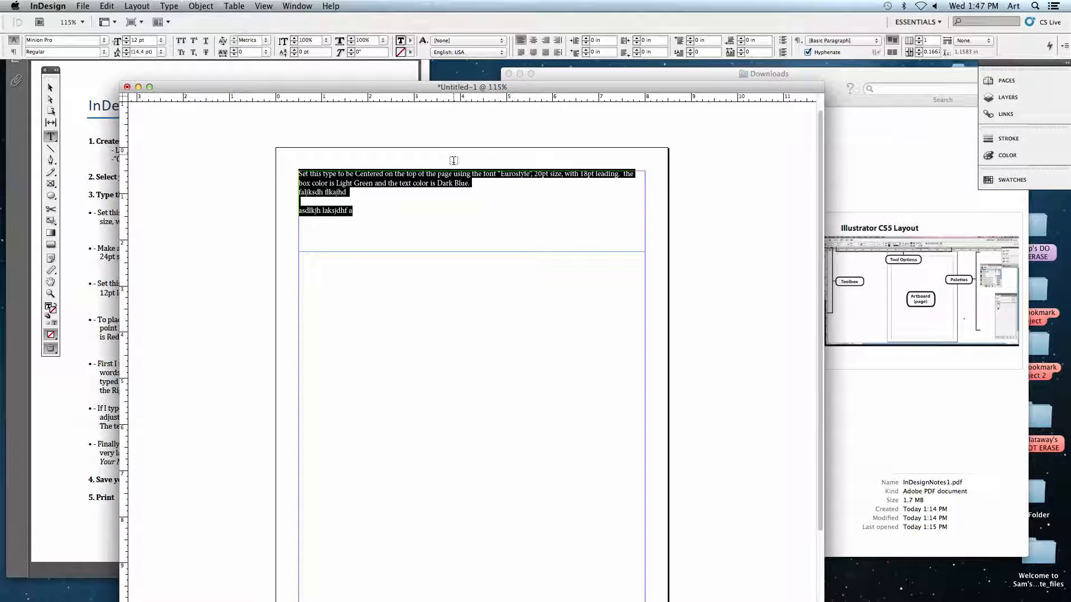
{"action": "left_click", "coordinate": [534, 41]}
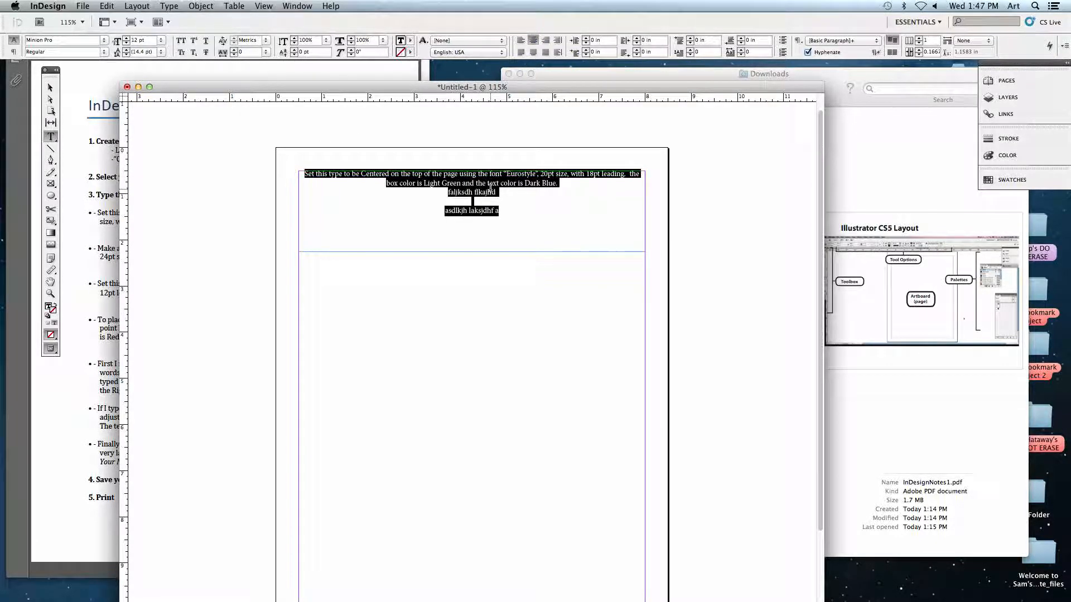
{"action": "left_click", "coordinate": [546, 40]}
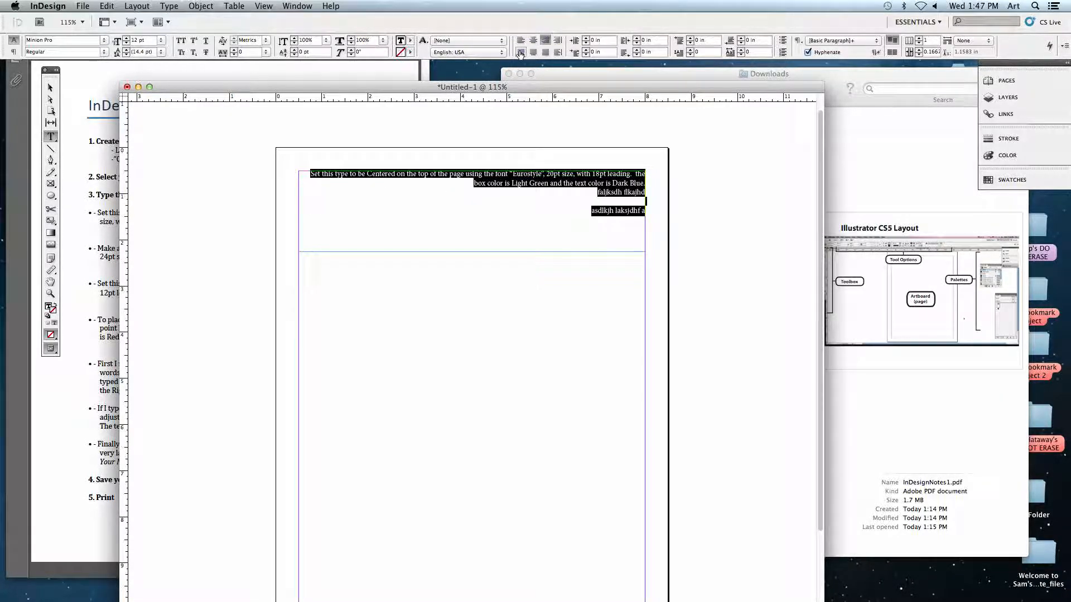
{"action": "left_click", "coordinate": [520, 53]}
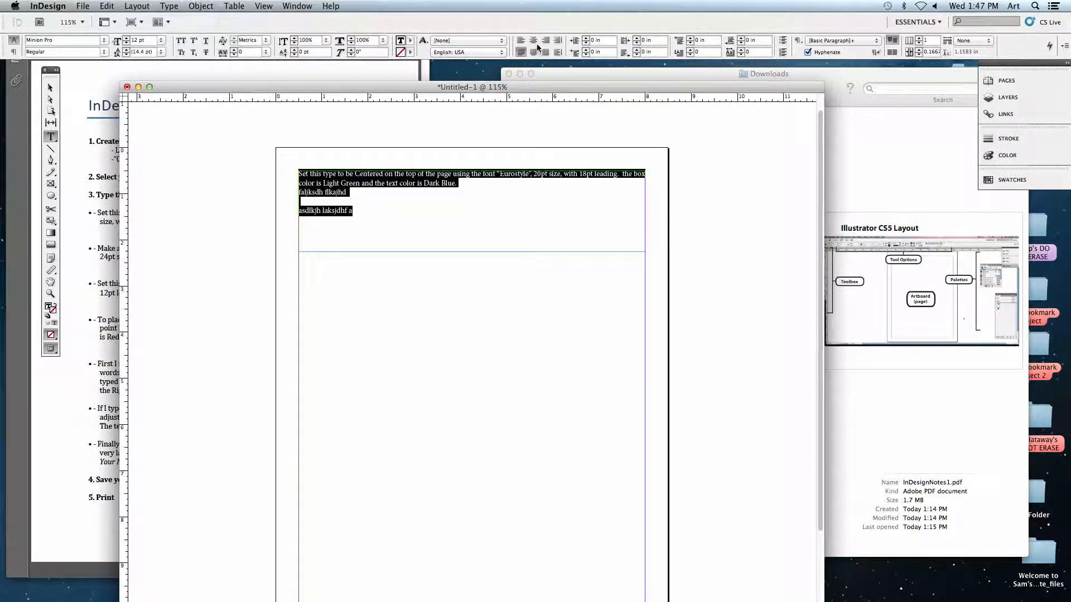
{"action": "left_click", "coordinate": [534, 42]}
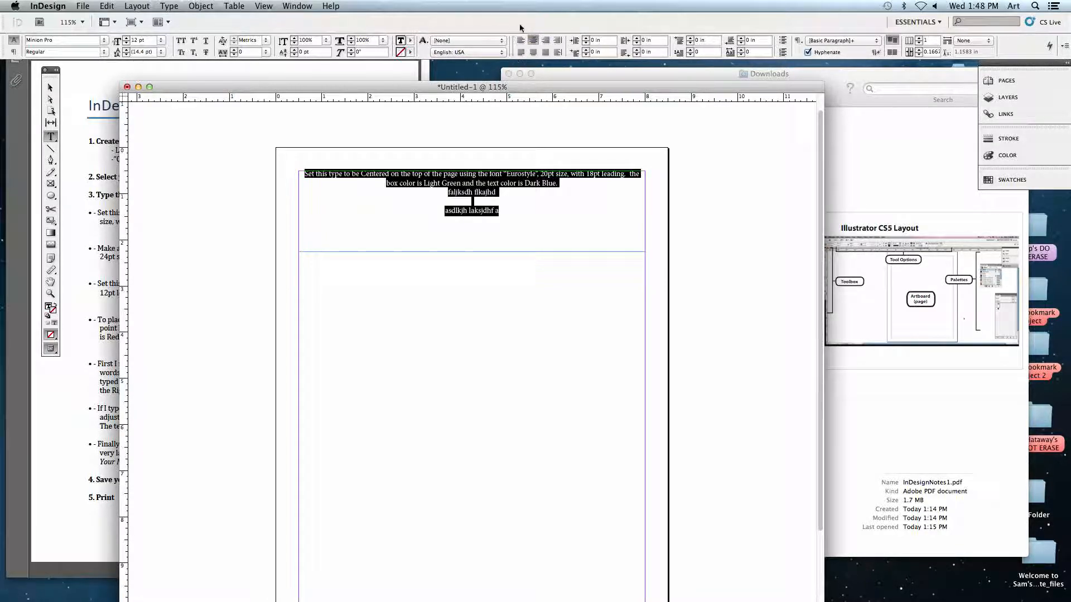
{"action": "left_click", "coordinate": [493, 173]}
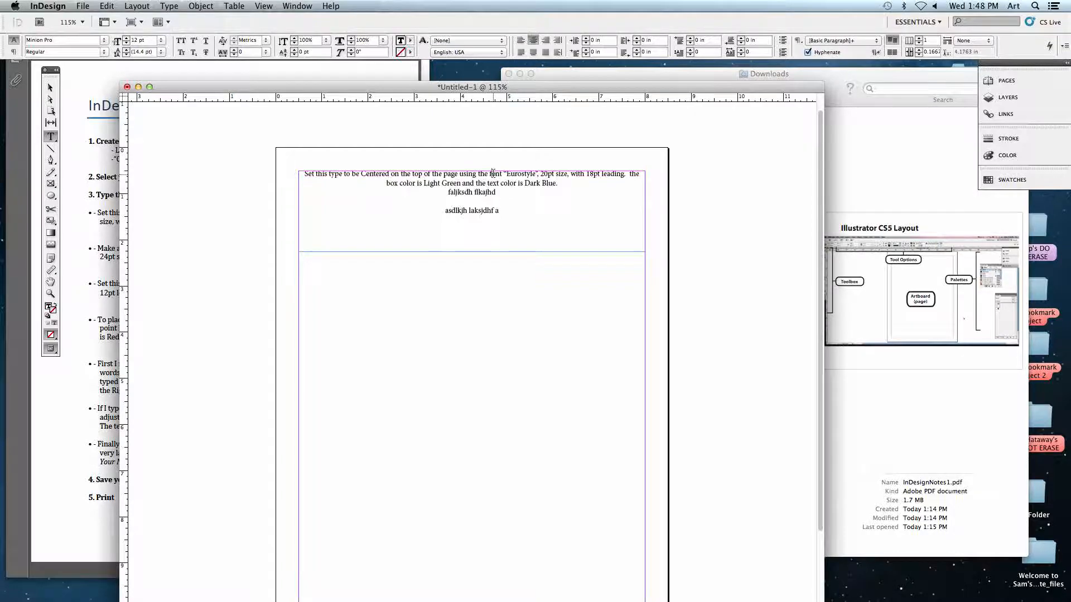
Set all the text in the frame to the Eurostile Regular font.
{"action": "left_click_drag", "start_coordinate": [487, 174], "coordinate": [296, 164]}
{"action": "left_click", "coordinate": [496, 174]}
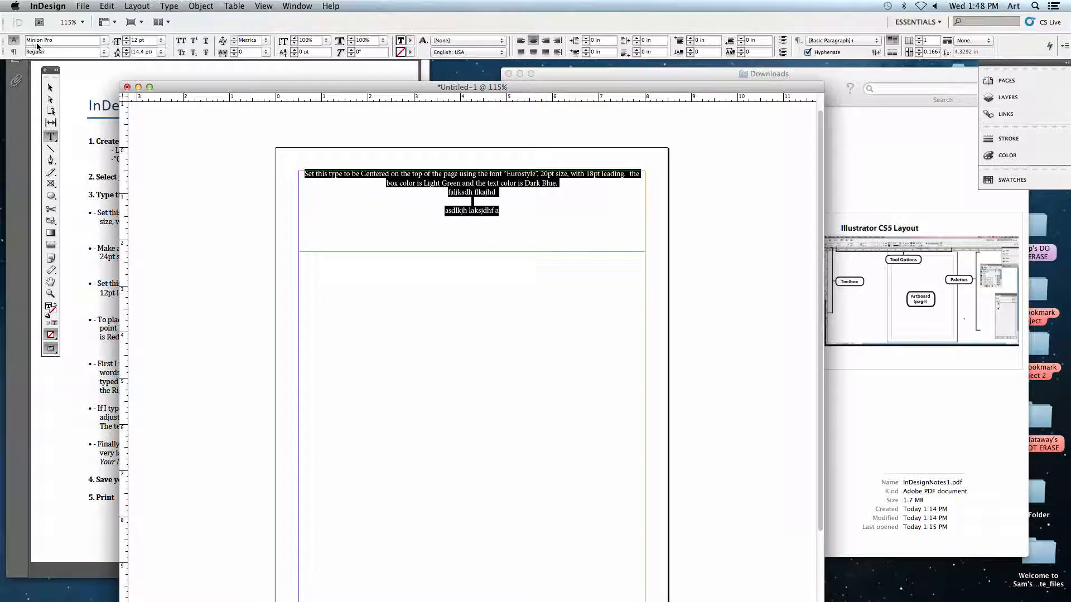
{"action": "left_click", "coordinate": [105, 40]}
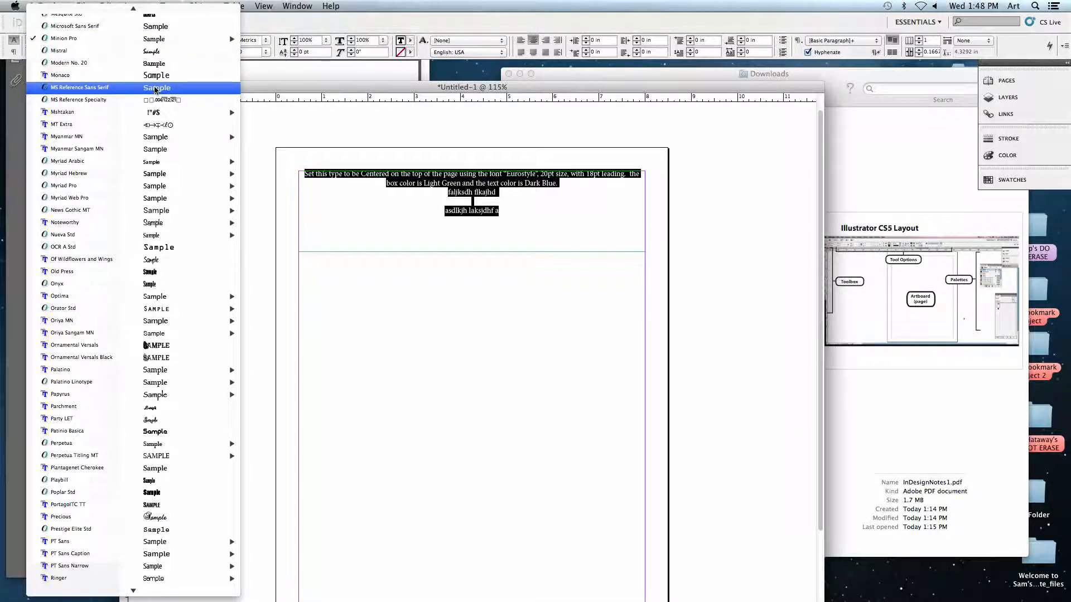
{"action": "mouse_move", "coordinate": [229, 39]}
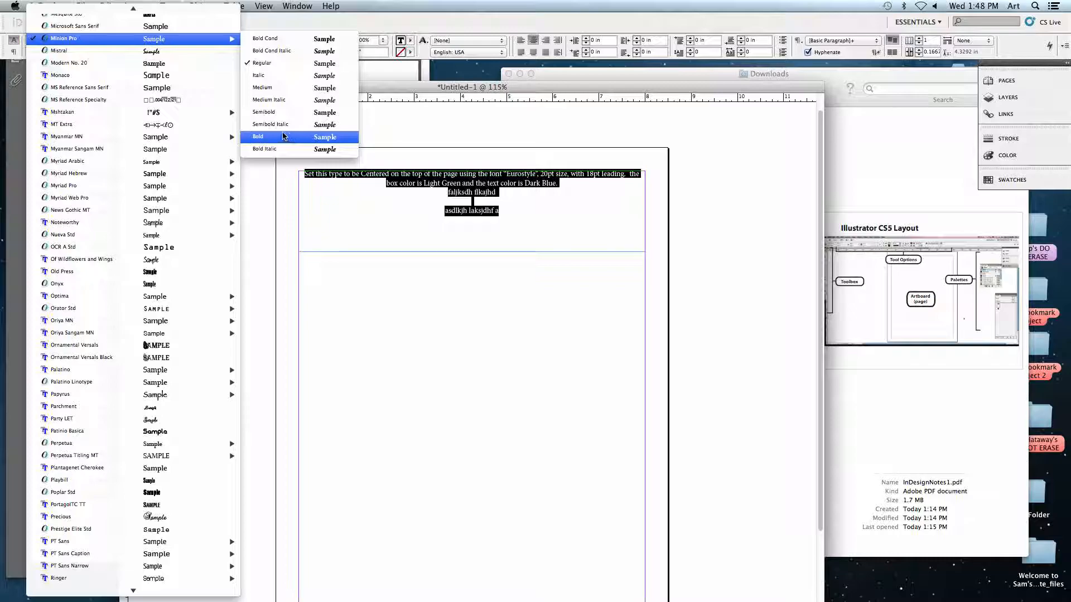
{"action": "mouse_move", "coordinate": [119, 138]}
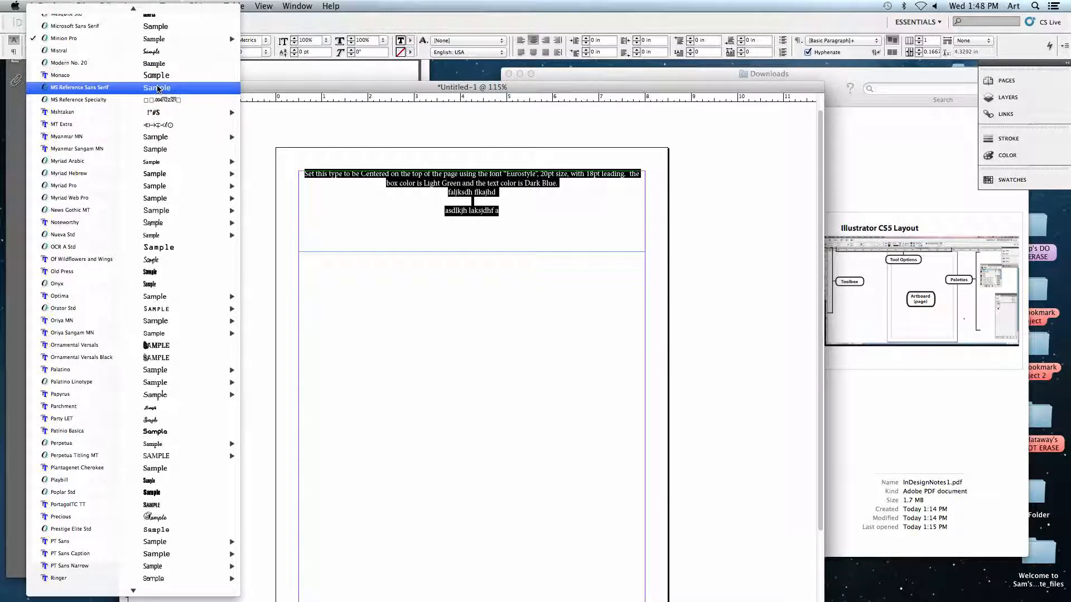
{"action": "mouse_move", "coordinate": [133, 8]}
{"action": "scroll", "coordinate": [135, 66], "scroll_direction": "up", "scroll_amount": 15}
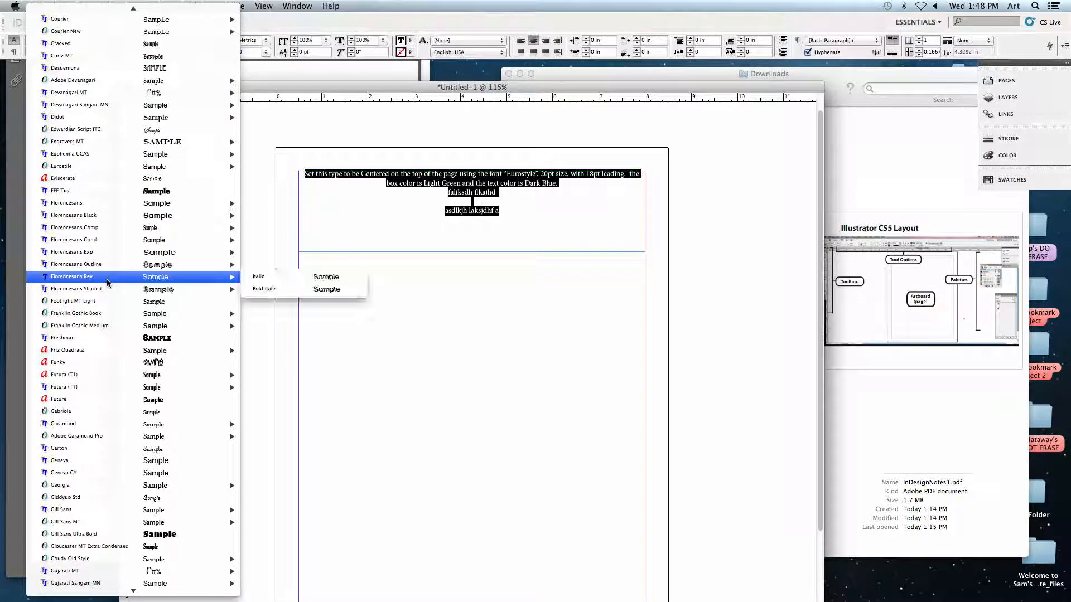
{"action": "scroll", "coordinate": [112, 282], "scroll_direction": "up", "scroll_amount": 3}
{"action": "mouse_move", "coordinate": [113, 284]}
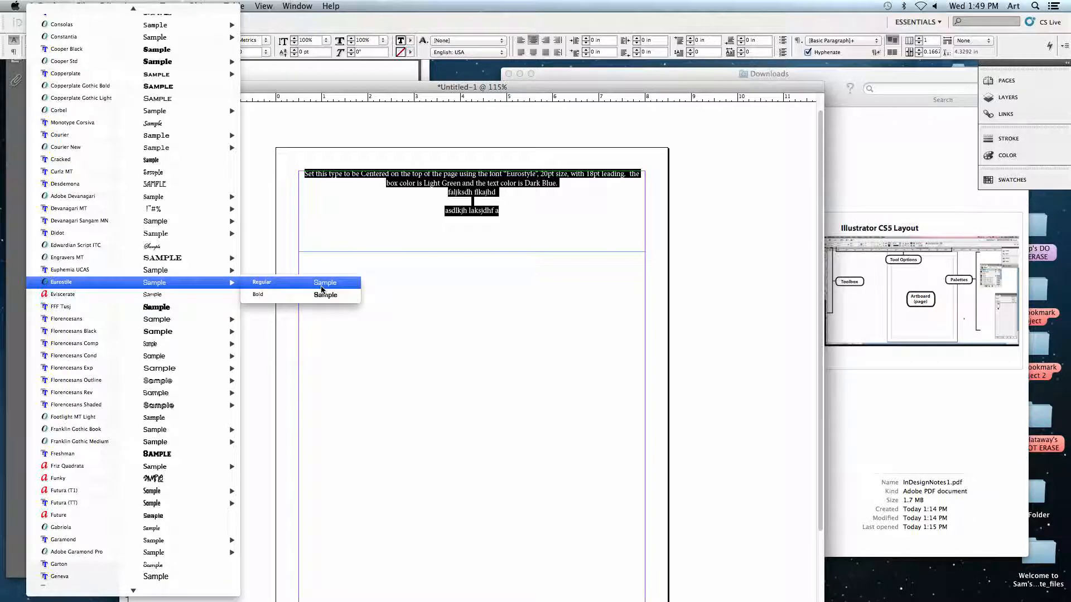
{"action": "left_click", "coordinate": [267, 284]}
{"action": "left_click", "coordinate": [319, 179]}
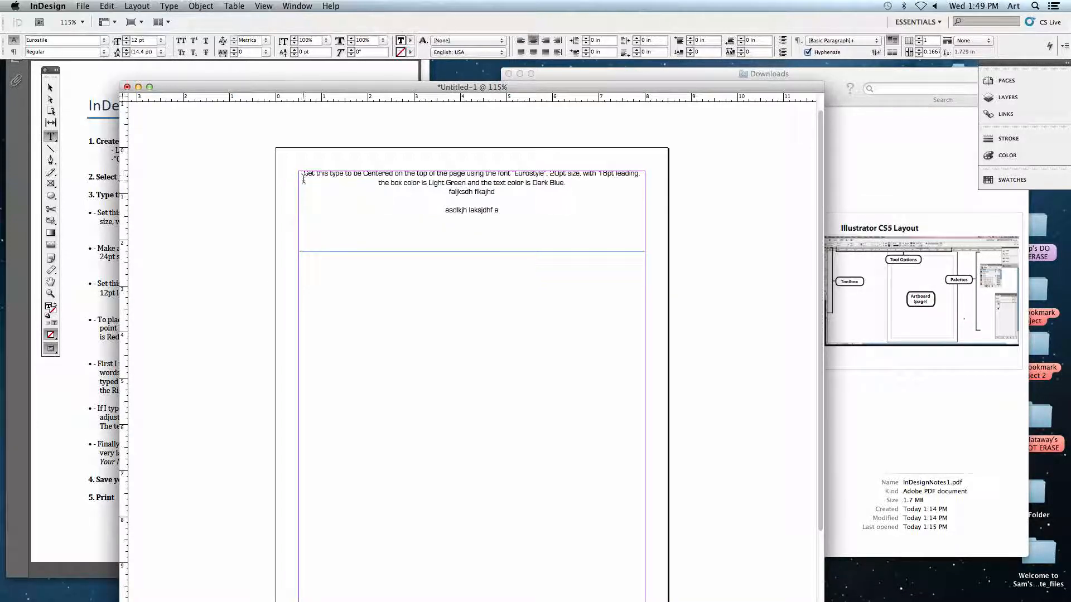
Highlight the paragraph's wording and its "20pt" size instruction to read the required type size.
{"action": "left_click_drag", "start_coordinate": [303, 174], "coordinate": [539, 184]}
{"action": "left_click", "coordinate": [542, 190]}
{"action": "left_click_drag", "start_coordinate": [554, 174], "coordinate": [585, 173]}
{"action": "left_click", "coordinate": [475, 171]}
{"action": "left_click_drag", "start_coordinate": [550, 174], "coordinate": [568, 174]}
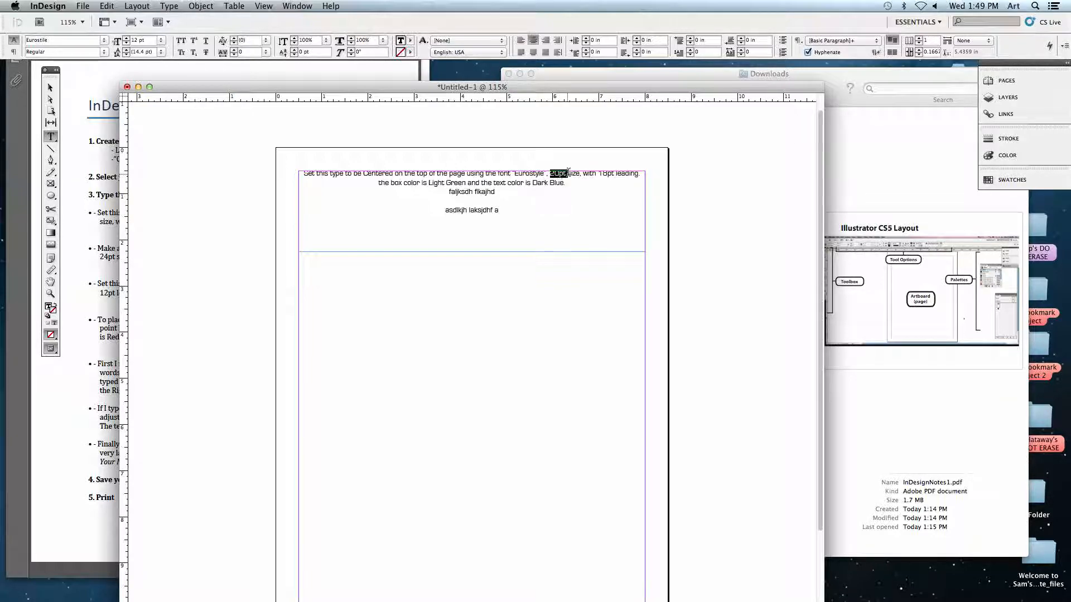
Set the font size of all the text in the frame to 20 pt.
{"action": "left_click_drag", "start_coordinate": [498, 210], "coordinate": [288, 167]}
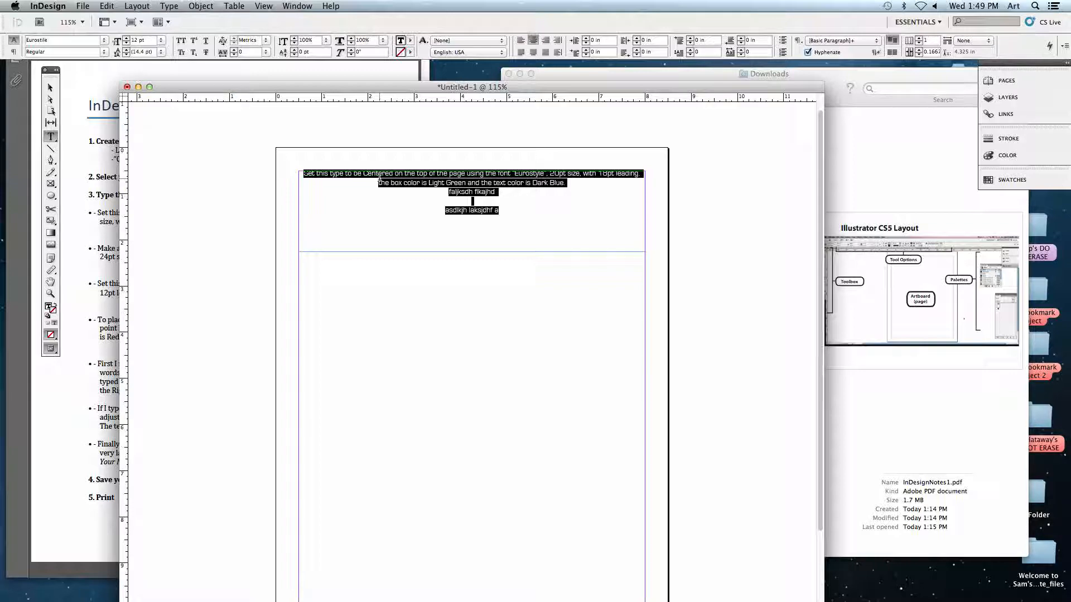
{"action": "left_click", "coordinate": [127, 39]}
{"action": "left_click", "coordinate": [128, 38]}
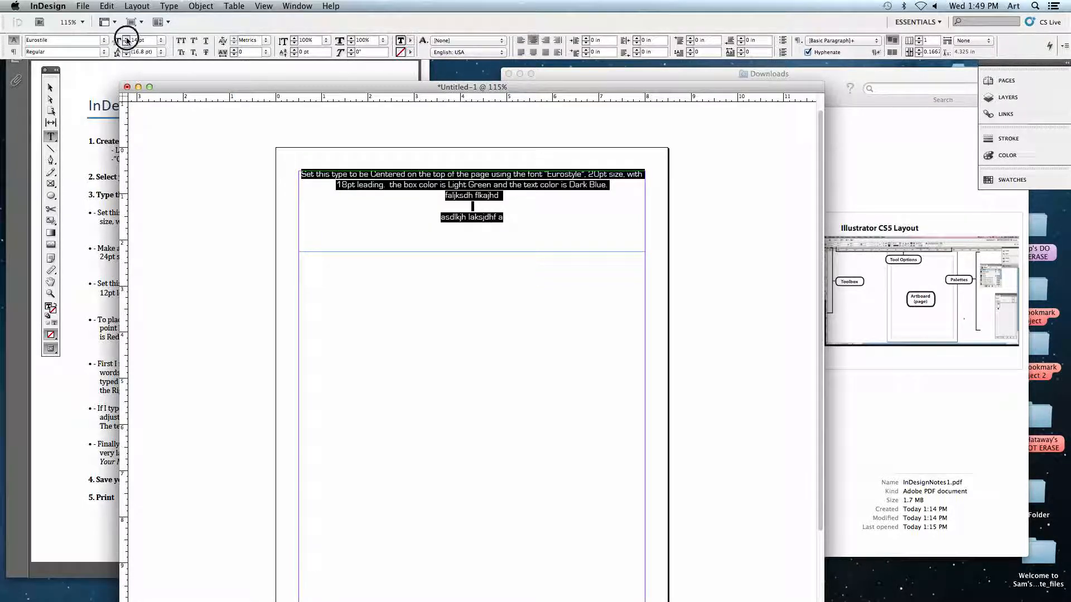
{"action": "left_click", "coordinate": [127, 39]}
{"action": "double_click", "coordinate": [137, 40]}
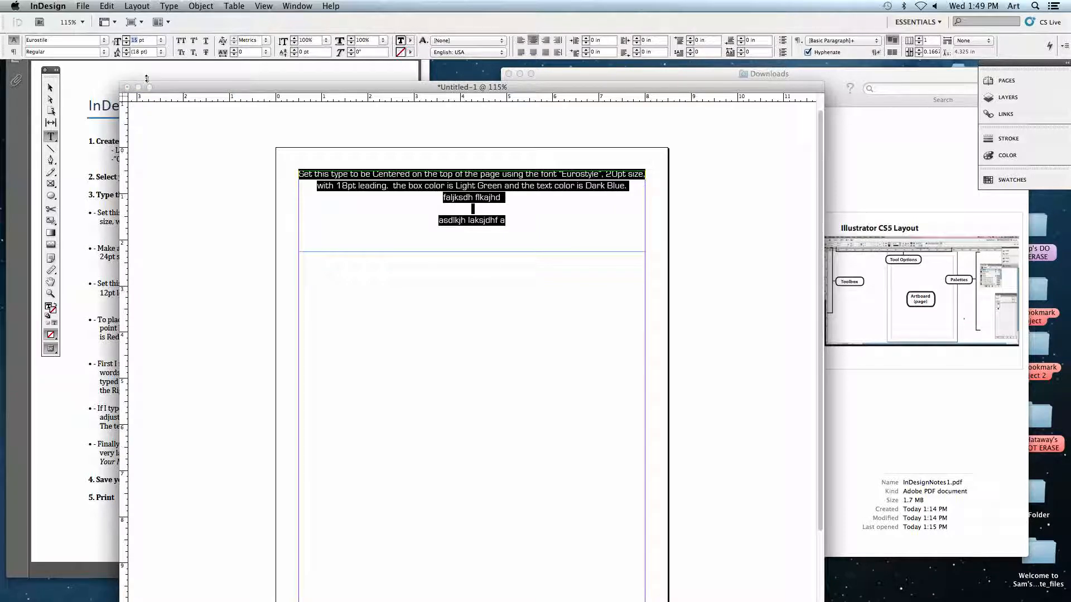
{"action": "type", "text": "20"}
{"action": "key", "text": "Return"}
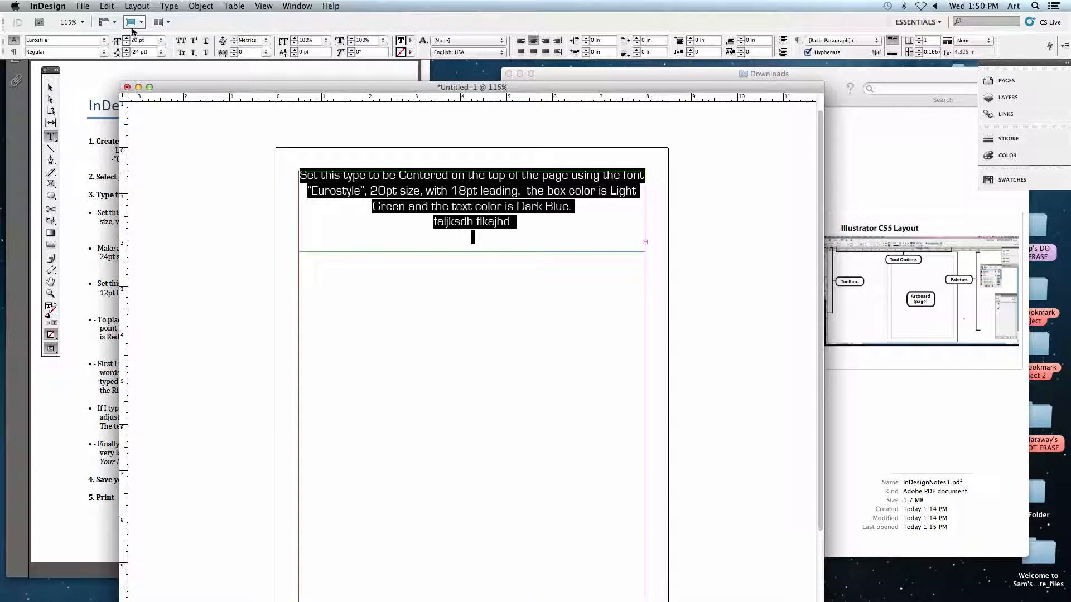
Highlight the "18pt leading" instruction, and set the leading of the visible text to 18 pt.
{"action": "left_click", "coordinate": [458, 191]}
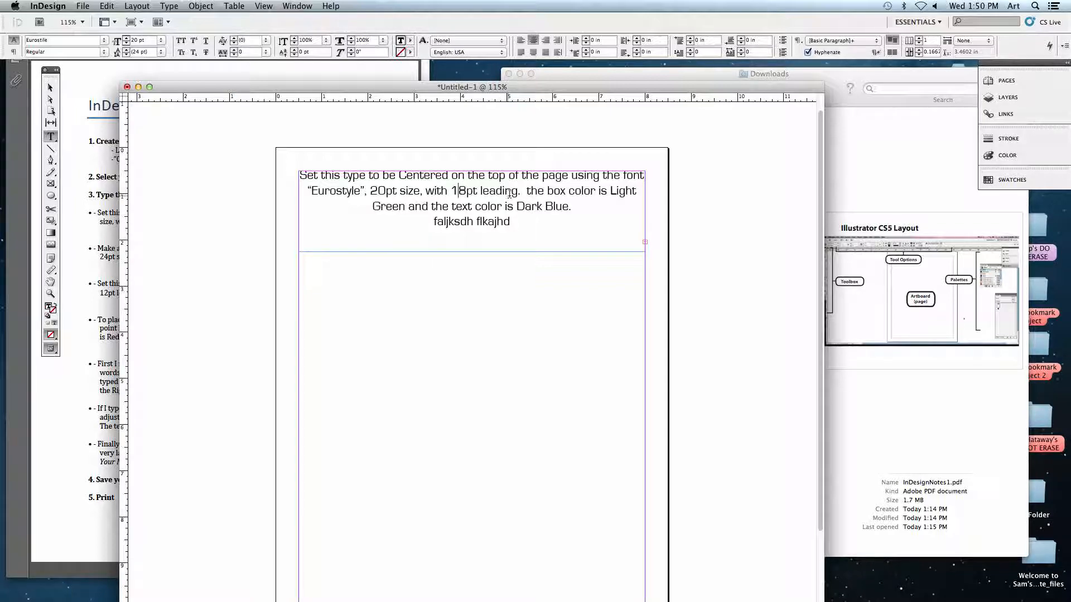
{"action": "left_click_drag", "start_coordinate": [450, 190], "coordinate": [520, 190]}
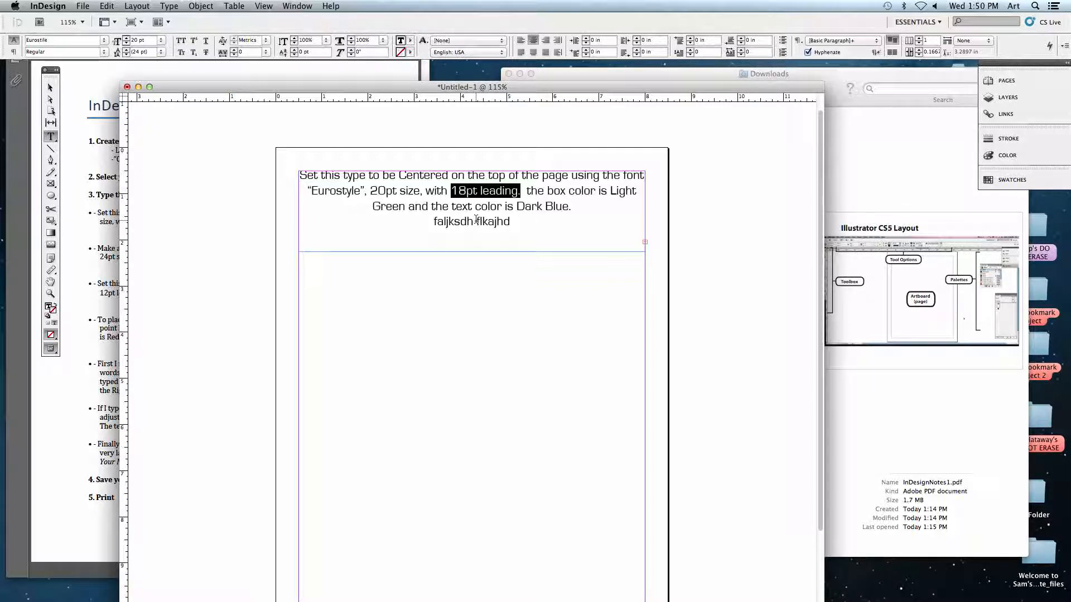
{"action": "left_click_drag", "start_coordinate": [513, 224], "coordinate": [299, 175]}
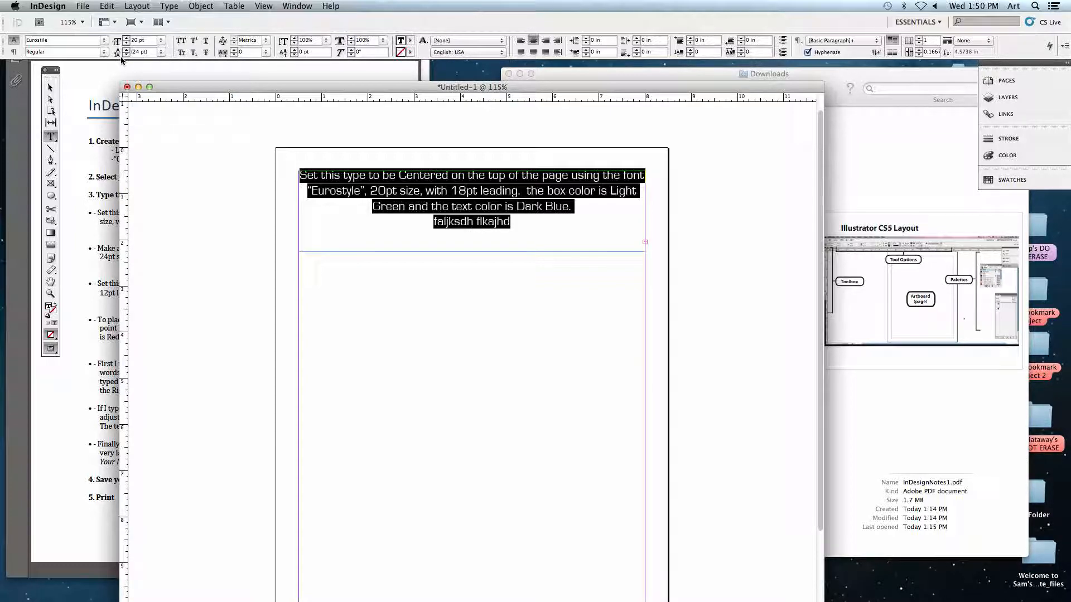
{"action": "left_click", "coordinate": [161, 52]}
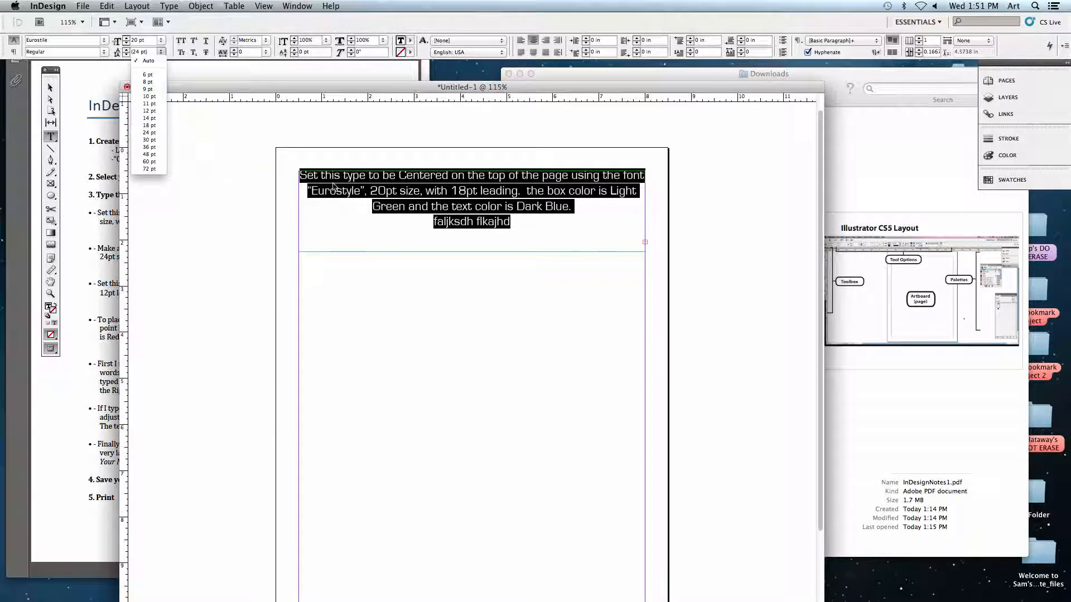
{"action": "left_click", "coordinate": [151, 126]}
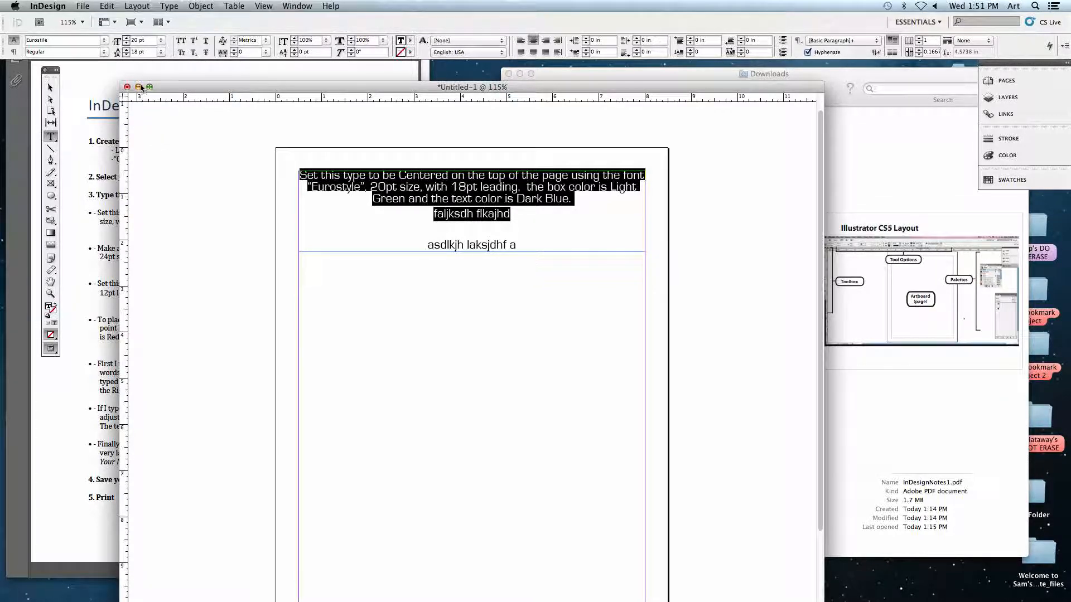
Reduce the selected text's leading to 3 pt to demonstrate tight spacing, and set it to 60 pt.
{"action": "left_click", "coordinate": [127, 55]}
{"action": "left_click", "coordinate": [126, 55]}
{"action": "left_click", "coordinate": [126, 55]}
{"action": "left_click", "coordinate": [126, 55]}
{"action": "left_click", "coordinate": [126, 55]}
{"action": "left_click", "coordinate": [126, 55]}
{"action": "left_click", "coordinate": [126, 55]}
{"action": "left_click", "coordinate": [126, 55]}
{"action": "left_click", "coordinate": [126, 55]}
{"action": "left_click", "coordinate": [126, 55]}
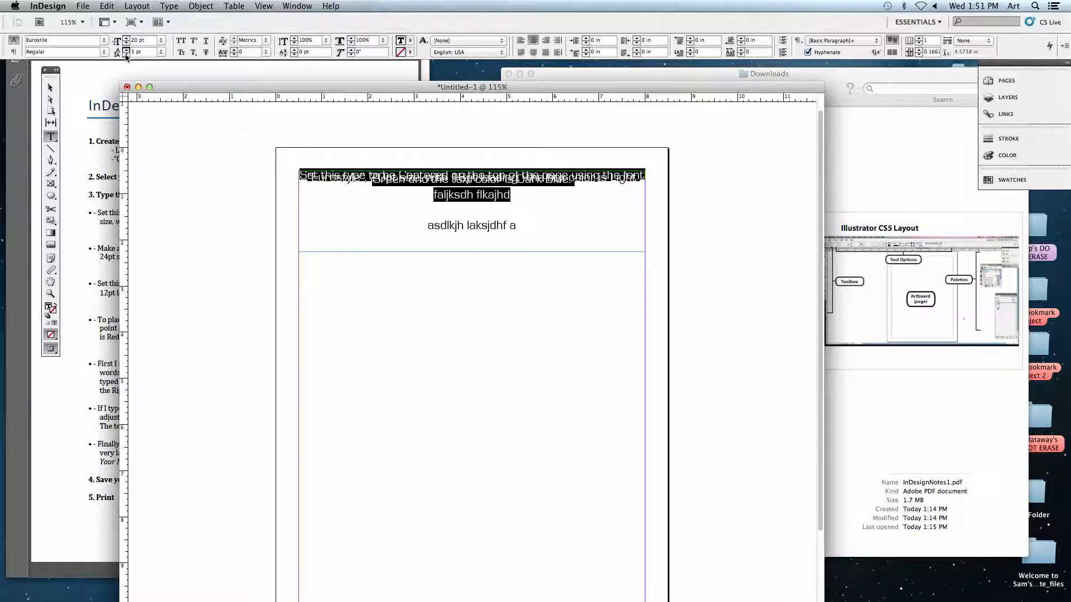
{"action": "left_click_drag", "start_coordinate": [143, 52], "coordinate": [115, 54]}
{"action": "key", "text": "Return"}
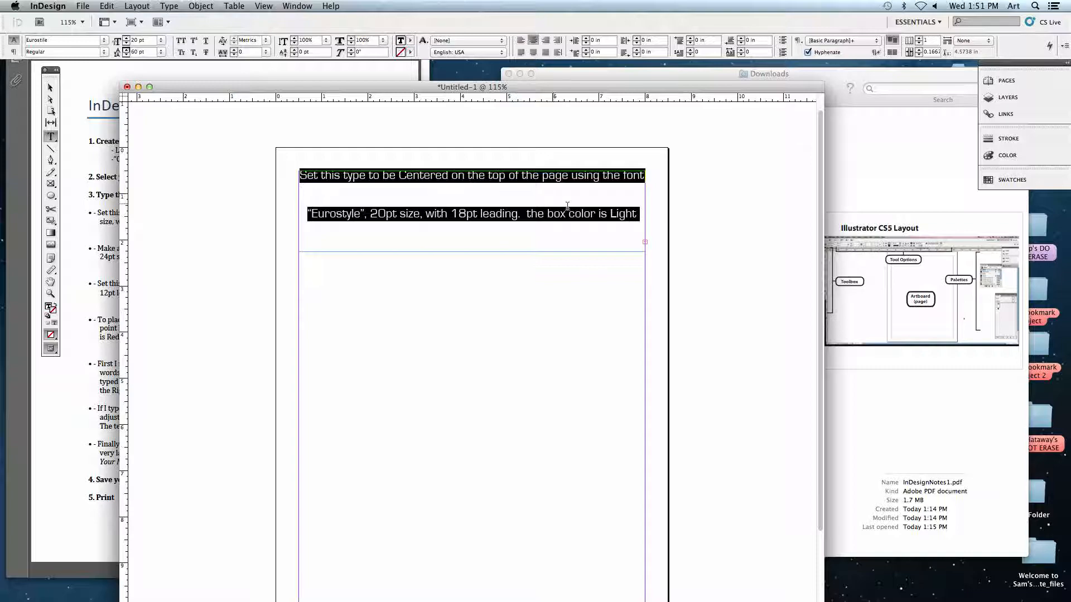
Extend the text frame downward to about 5.34 in tall and place the text cursor at the end of the filler text.
{"action": "left_click", "coordinate": [50, 87]}
{"action": "left_click_drag", "start_coordinate": [471, 252], "coordinate": [471, 417]}
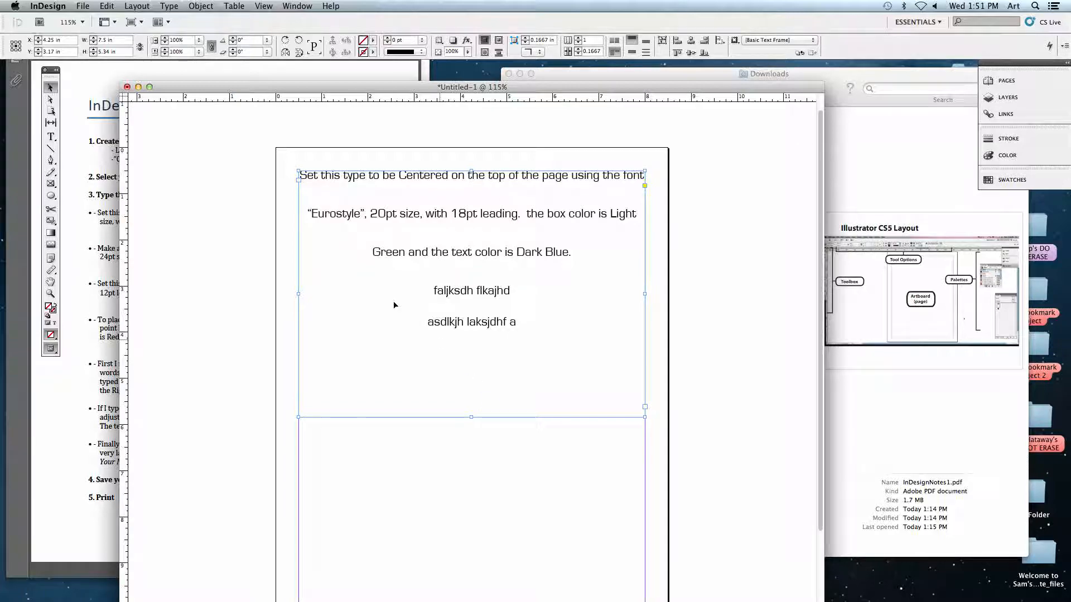
{"action": "left_click", "coordinate": [51, 137]}
{"action": "left_click", "coordinate": [522, 321]}
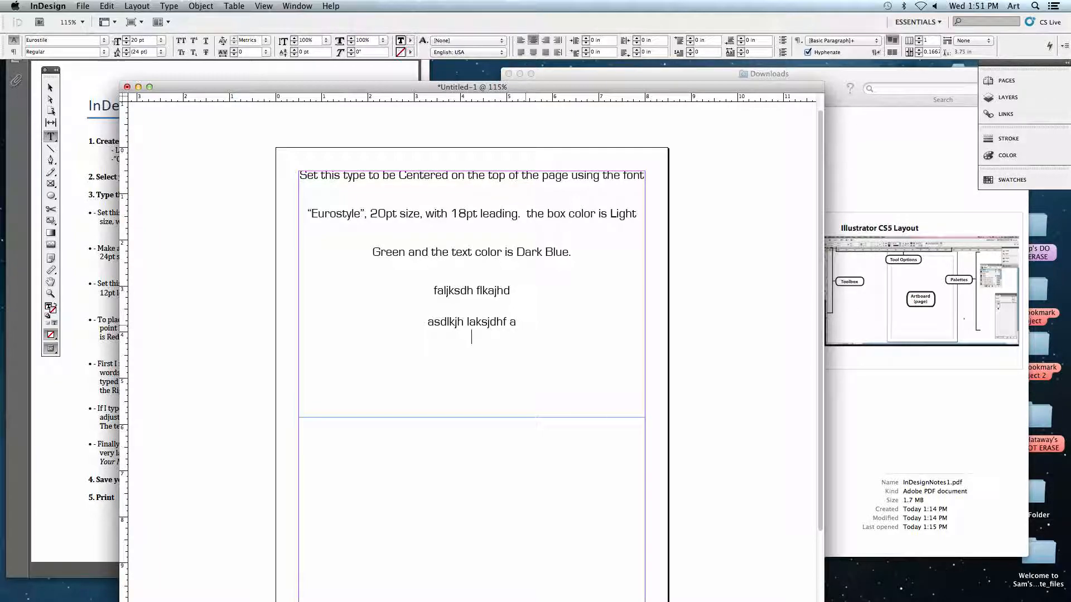
Insert two more lines of random filler text below the line "faljksdh flkajhd".
{"action": "scroll", "coordinate": [530, 335], "scroll_direction": "left", "scroll_amount": 5}
{"action": "left_click", "coordinate": [626, 291]}
{"action": "key", "text": "Return"}
{"action": "type", "text": "asld;kfja;lsdkfja;sldkfj"}
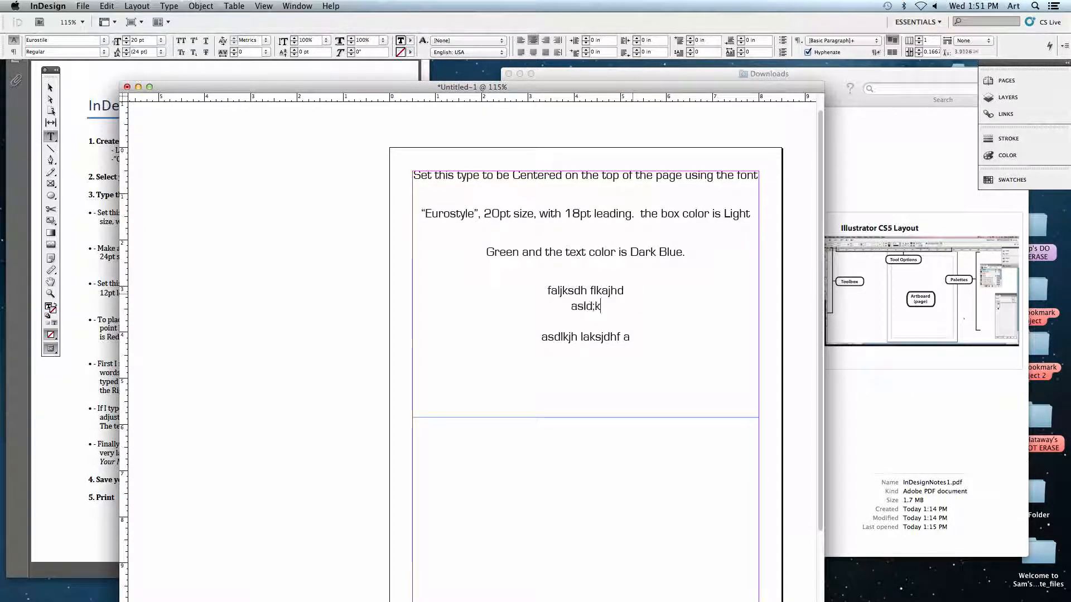
{"action": "key", "text": "Return"}
{"action": "type", "text": "as;dflkjas;dlfkja;sdlfkjasd;lfkj"}
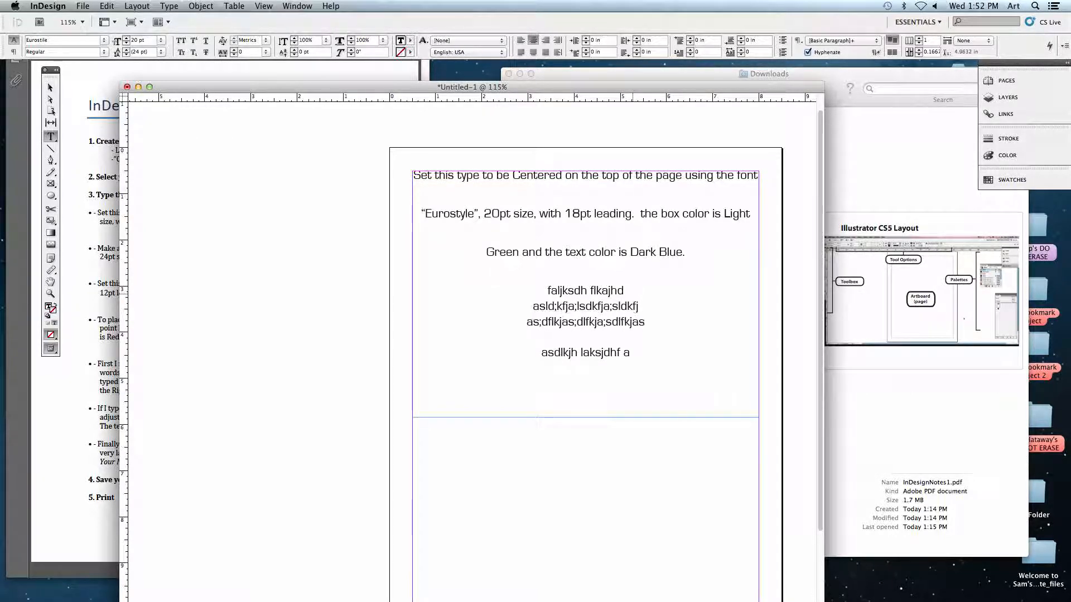
{"action": "key", "text": "Return"}
Delete all the filler lines below the paragraph.
{"action": "double_click", "coordinate": [575, 252]}
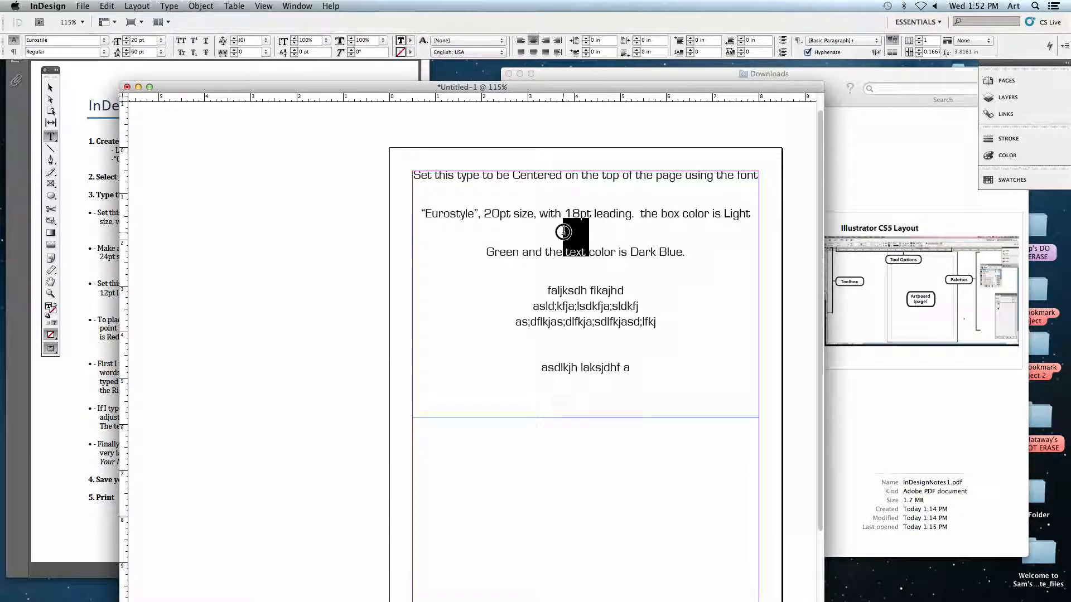
{"action": "left_click_drag", "start_coordinate": [548, 290], "coordinate": [658, 373]}
{"action": "key", "text": "BackSpace"}
{"action": "key", "text": "BackSpace"}
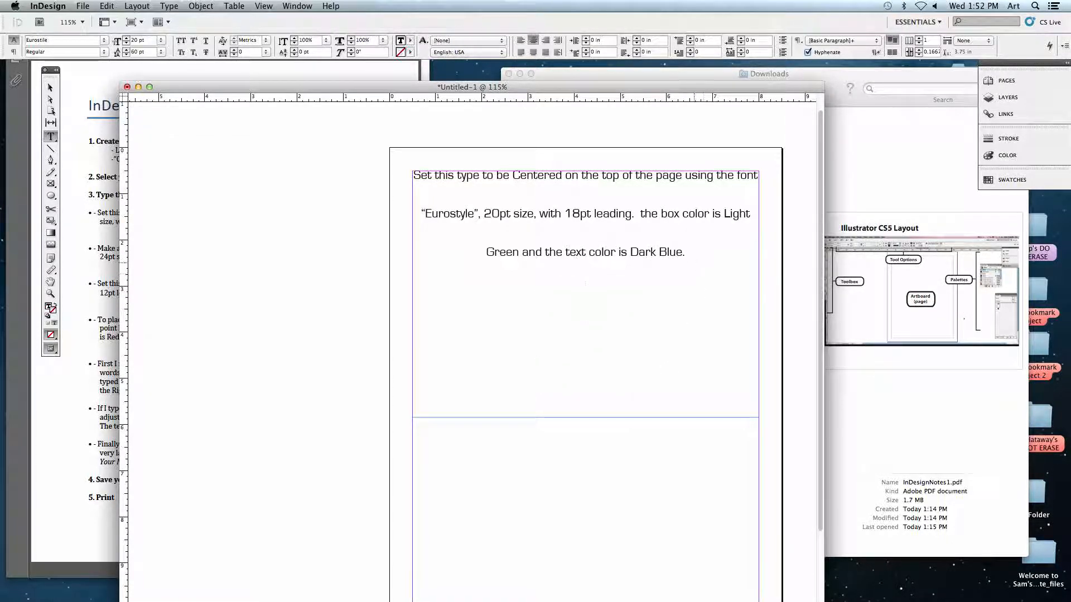
Enter two new lines of random filler text below the paragraph and select all the text in the frame.
{"action": "type", "text": "a;ldskfj;alskdfj;alk"}
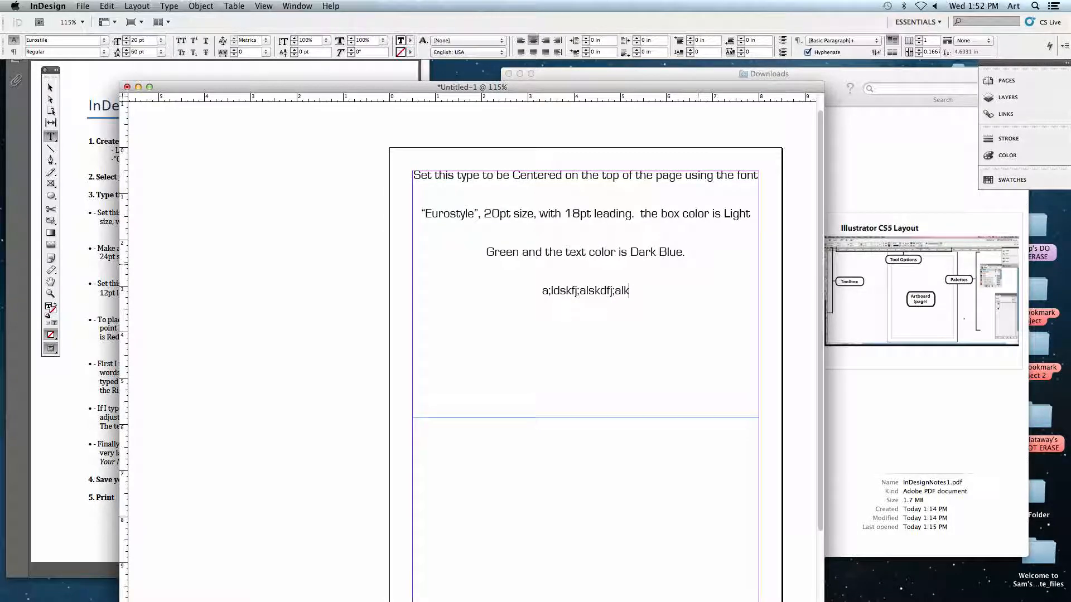
{"action": "key", "text": "Return"}
{"action": "type", "text": "a;lsdfkja;slkdfja;lsdkfj;aldsfjk"}
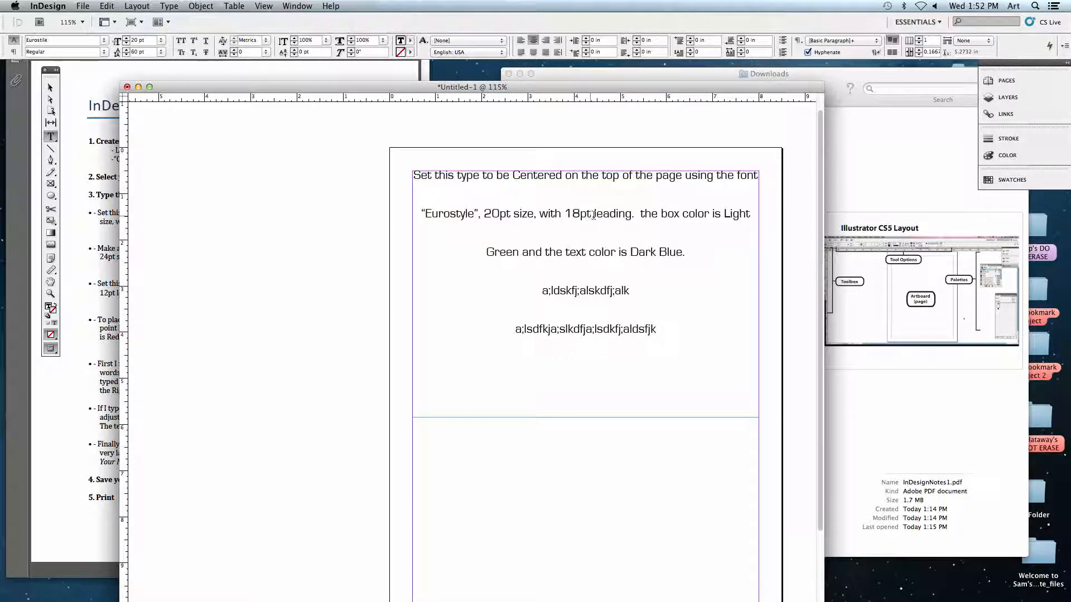
{"action": "left_click_drag", "start_coordinate": [656, 329], "coordinate": [413, 184]}
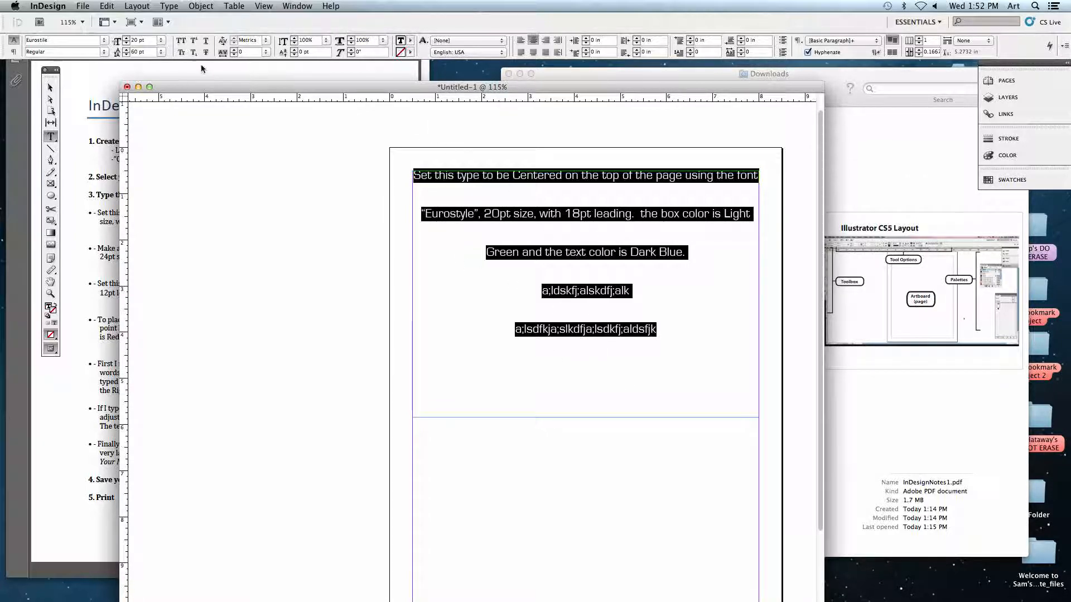
Set the leading of all the selected text in the frame to 18 pt.
{"action": "left_click_drag", "start_coordinate": [138, 53], "coordinate": [130, 53]}
{"action": "type", "text": "18"}
{"action": "key", "text": "Return"}
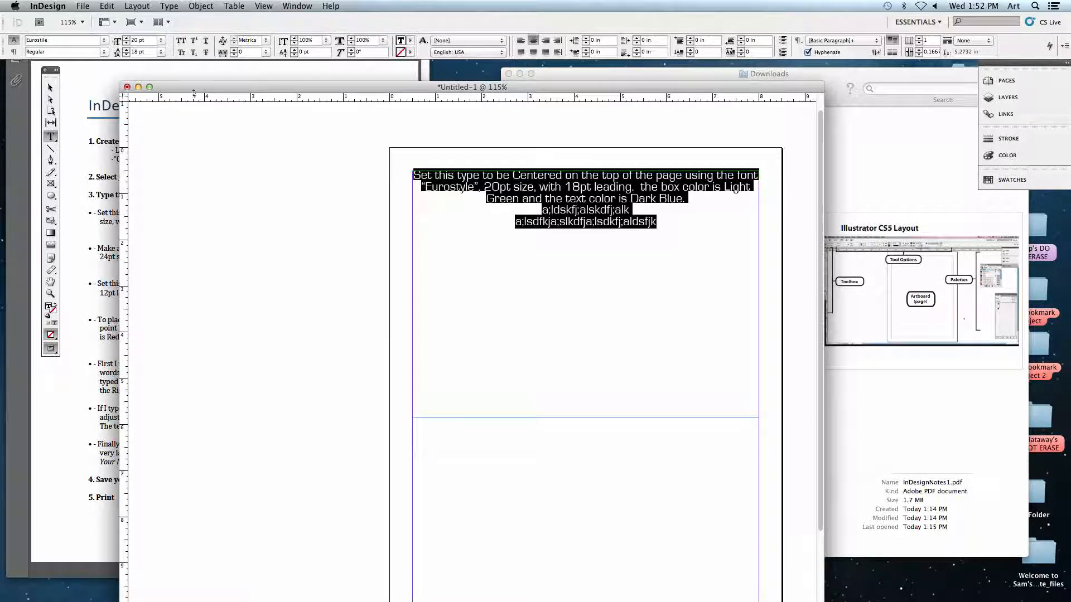
Color all the text in the frame with a custom light green fill of R 148, G 253, B 136.
{"action": "scroll", "coordinate": [463, 218], "scroll_direction": "down", "scroll_amount": 2}
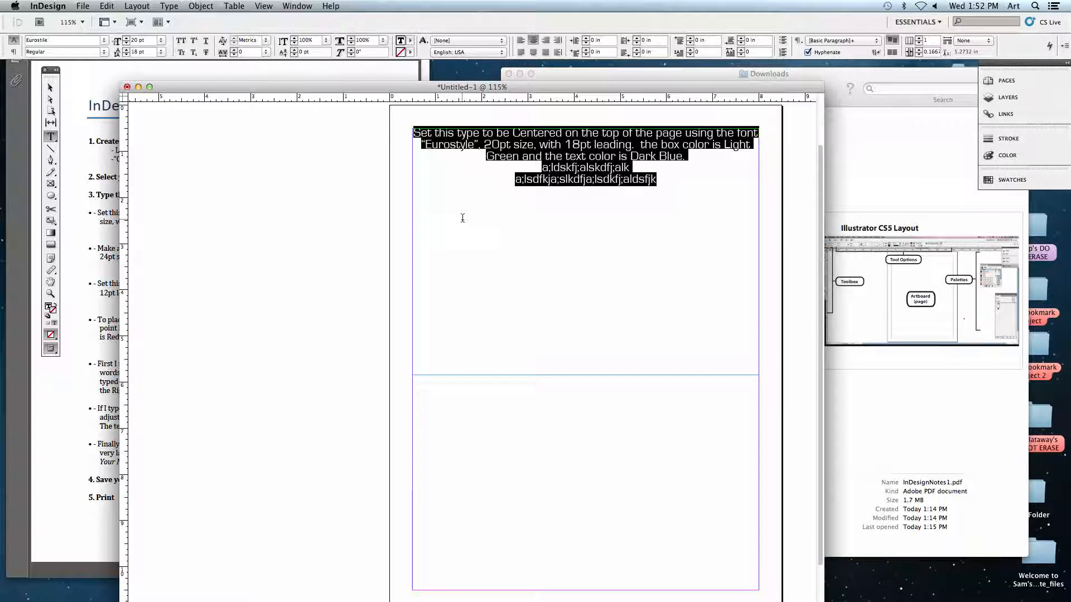
{"action": "left_click", "coordinate": [430, 139]}
{"action": "left_click_drag", "start_coordinate": [414, 133], "coordinate": [626, 178]}
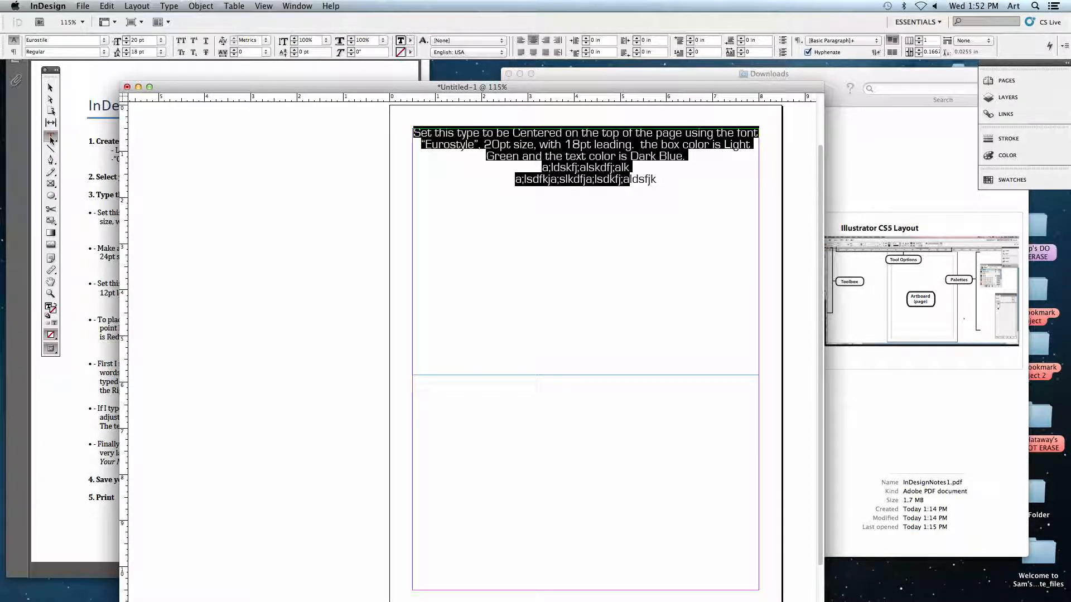
{"action": "left_click_drag", "start_coordinate": [657, 179], "coordinate": [401, 132]}
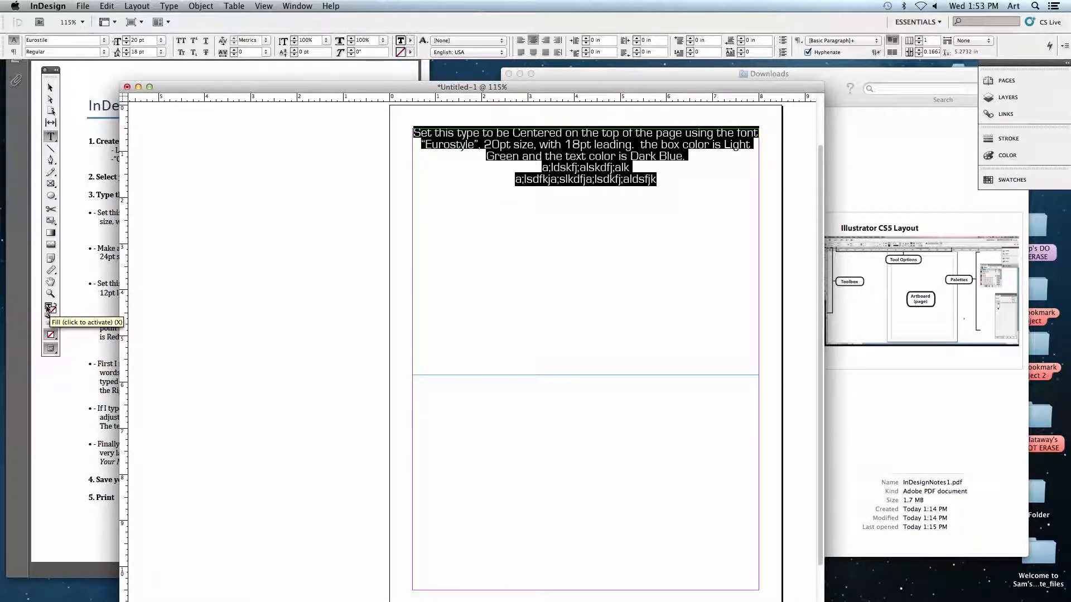
{"action": "left_click", "coordinate": [48, 309]}
{"action": "double_click", "coordinate": [49, 308]}
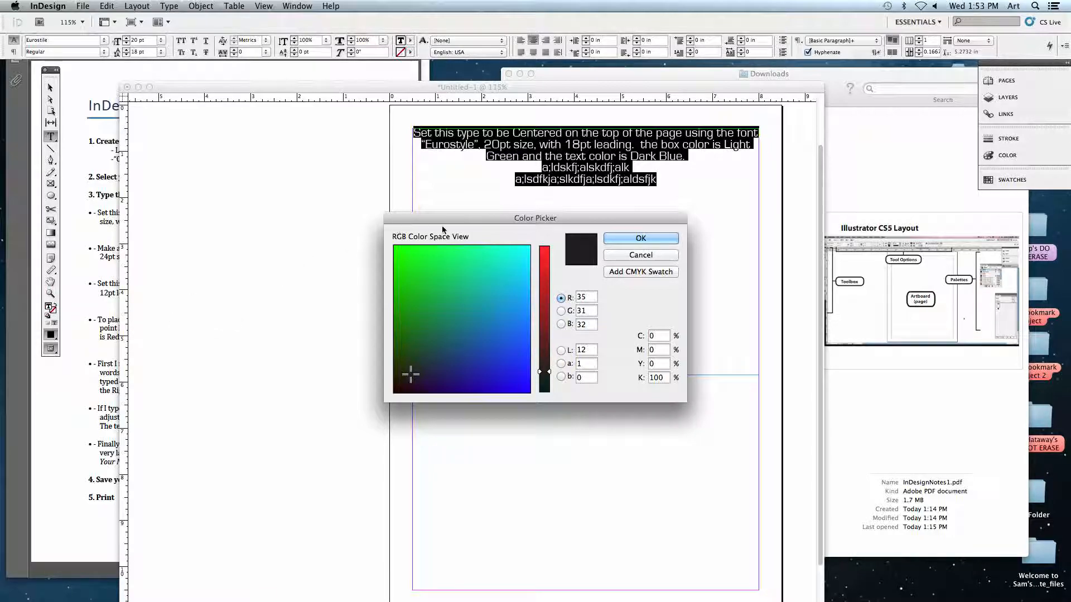
{"action": "left_click_drag", "start_coordinate": [448, 220], "coordinate": [200, 150]}
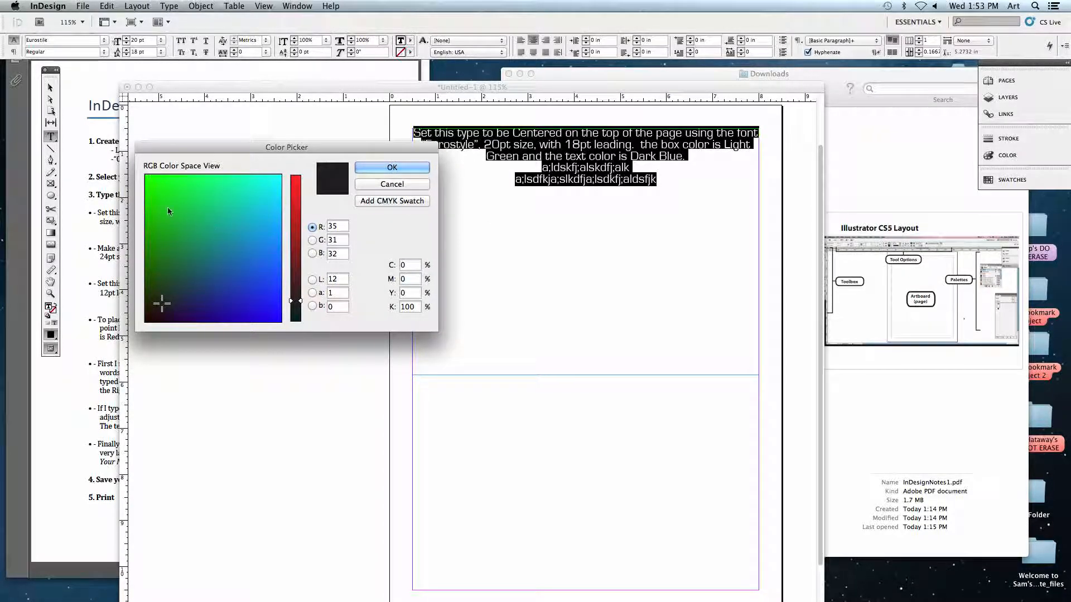
{"action": "left_click", "coordinate": [154, 180]}
{"action": "mouse_move", "coordinate": [154, 181]}
{"action": "left_mouse_down"}
{"action": "mouse_move", "coordinate": [145, 175]}
{"action": "mouse_move", "coordinate": [193, 189]}
{"action": "mouse_move", "coordinate": [161, 181]}
{"action": "left_mouse_up"}
{"action": "left_click_drag", "start_coordinate": [297, 302], "coordinate": [295, 237]}
{"action": "left_click", "coordinate": [217, 175]}
{"action": "mouse_move", "coordinate": [217, 175]}
{"action": "left_mouse_down"}
{"action": "mouse_move", "coordinate": [206, 175]}
{"action": "mouse_move", "coordinate": [215, 173]}
{"action": "left_mouse_up"}
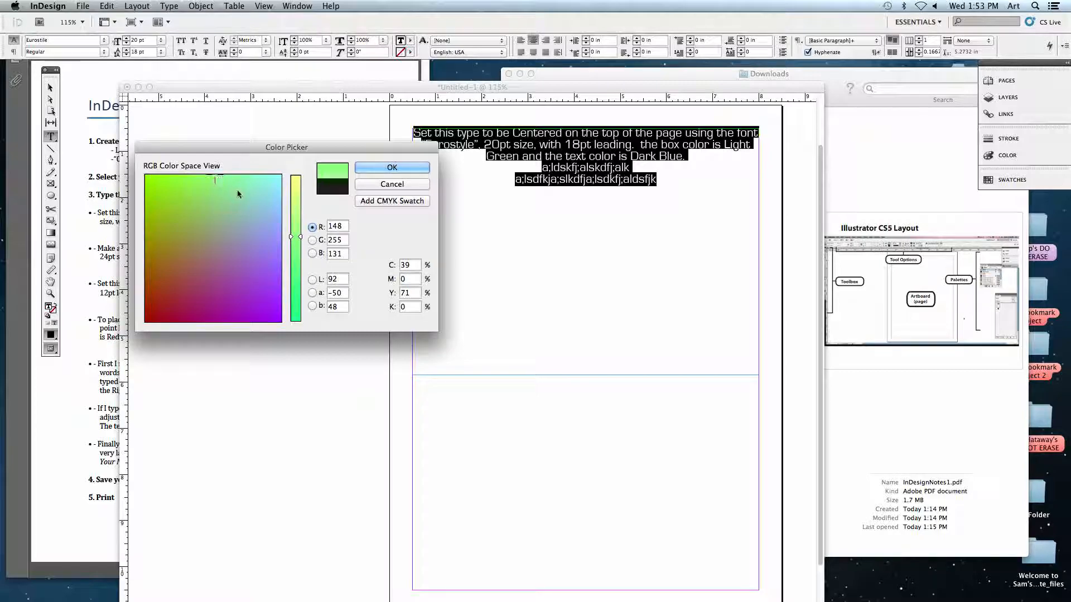
{"action": "left_click", "coordinate": [218, 175]}
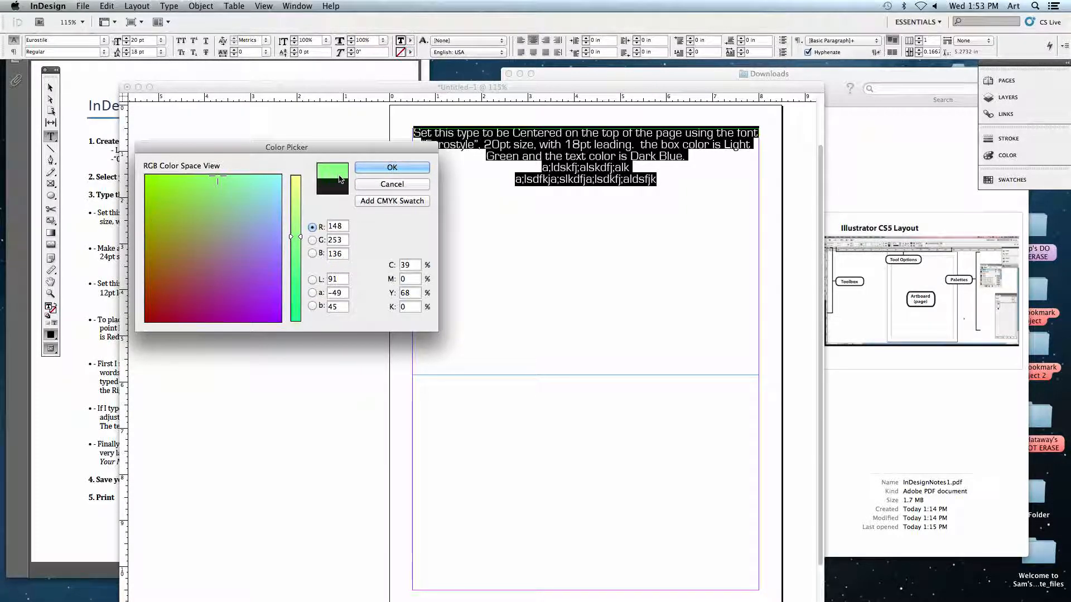
{"action": "left_click", "coordinate": [387, 167]}
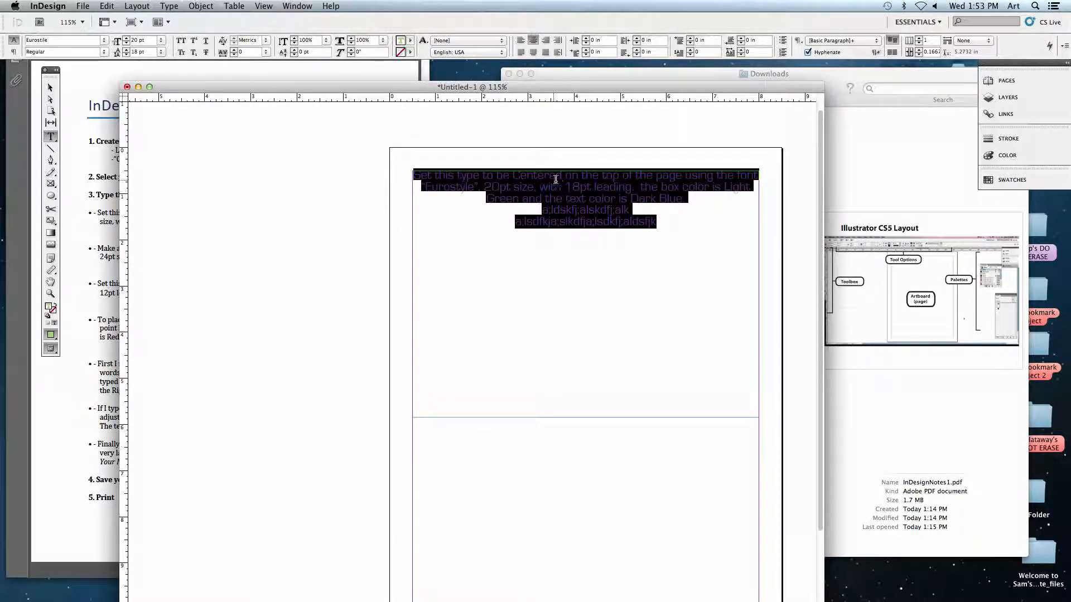
{"action": "left_click", "coordinate": [584, 188]}
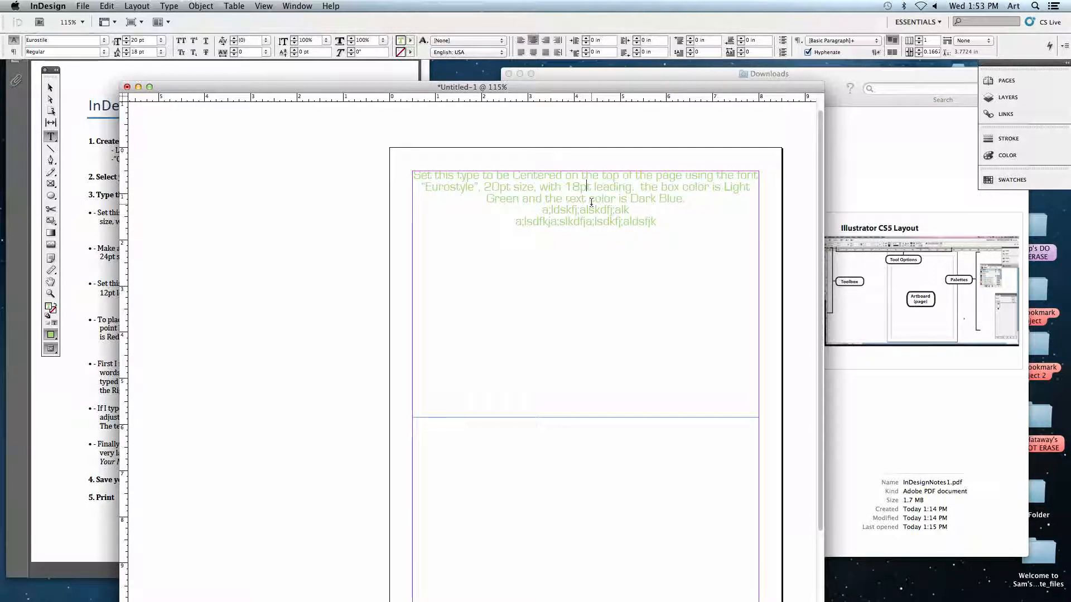
Apply the green swatch C=75 M=5 Y=100 K=0 as the fill of all the text in the frame.
{"action": "left_click_drag", "start_coordinate": [658, 222], "coordinate": [397, 174]}
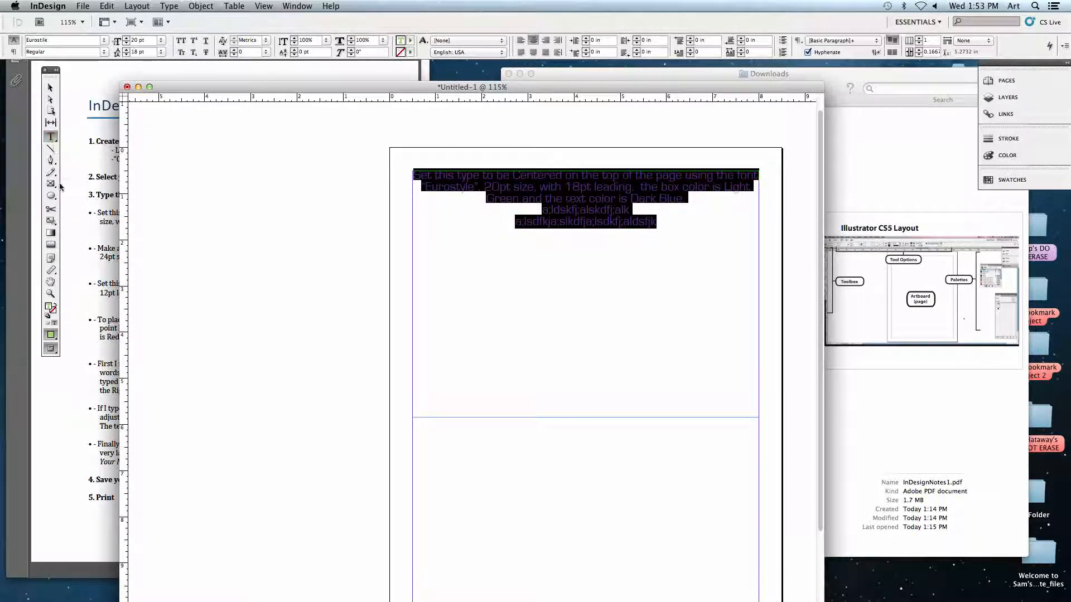
{"action": "double_click", "coordinate": [48, 306]}
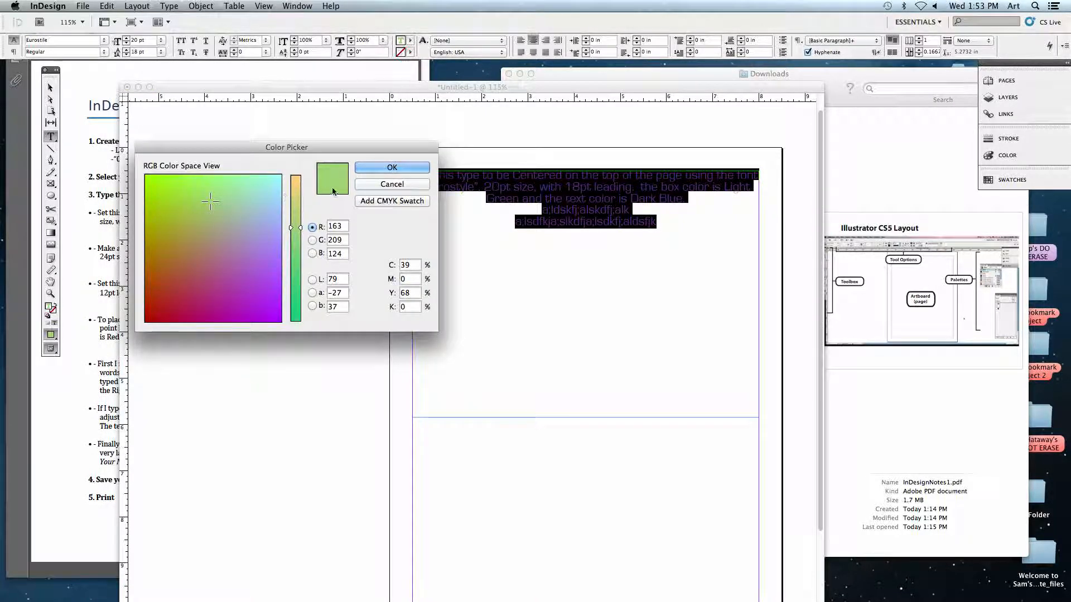
{"action": "left_click", "coordinate": [392, 183]}
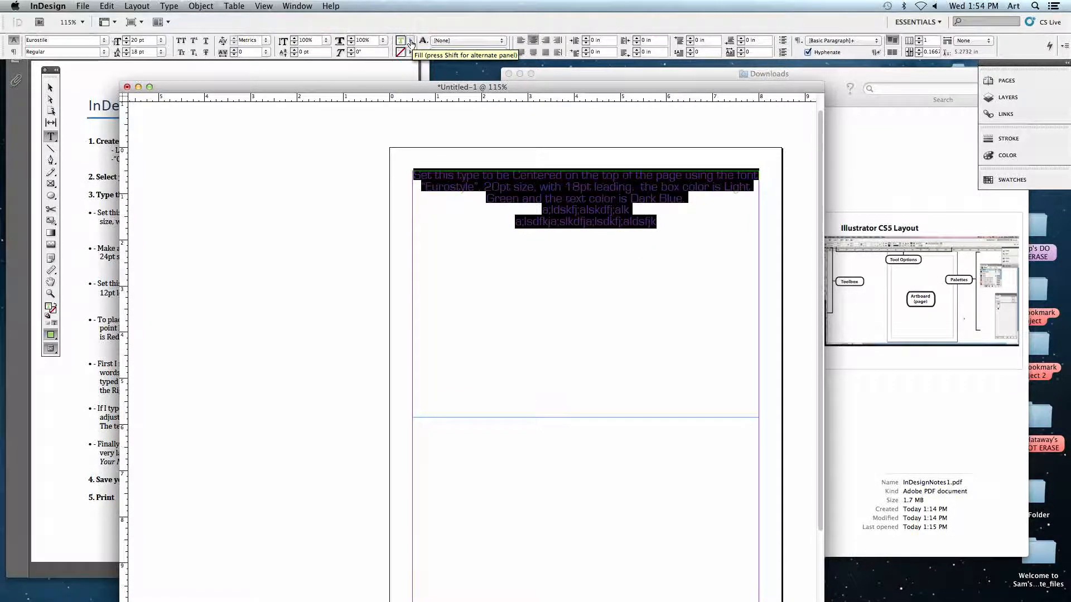
{"action": "left_click", "coordinate": [411, 44]}
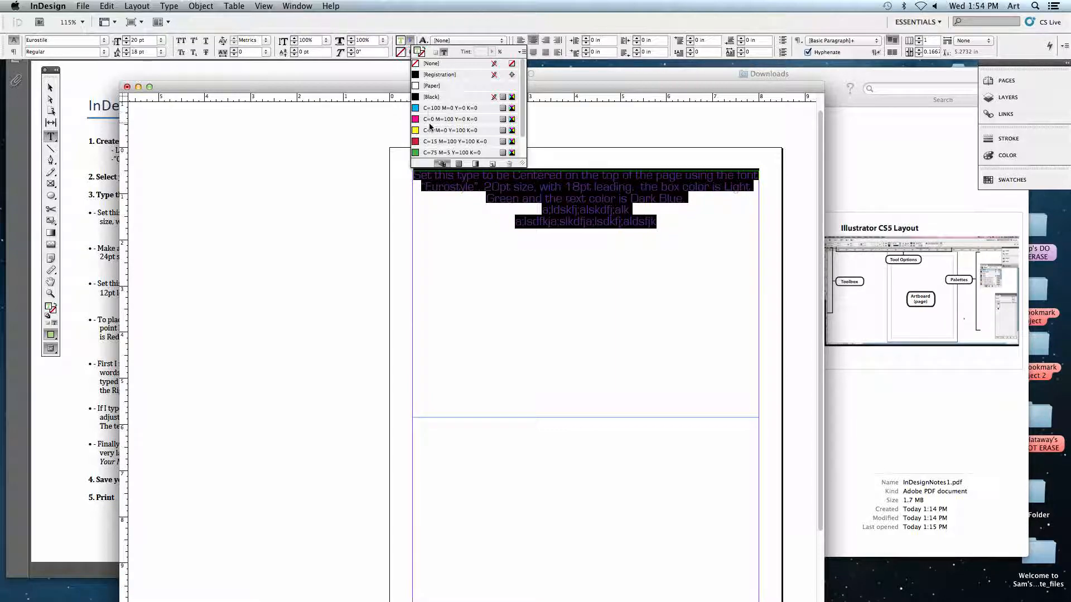
{"action": "left_click_drag", "start_coordinate": [521, 166], "coordinate": [521, 200]}
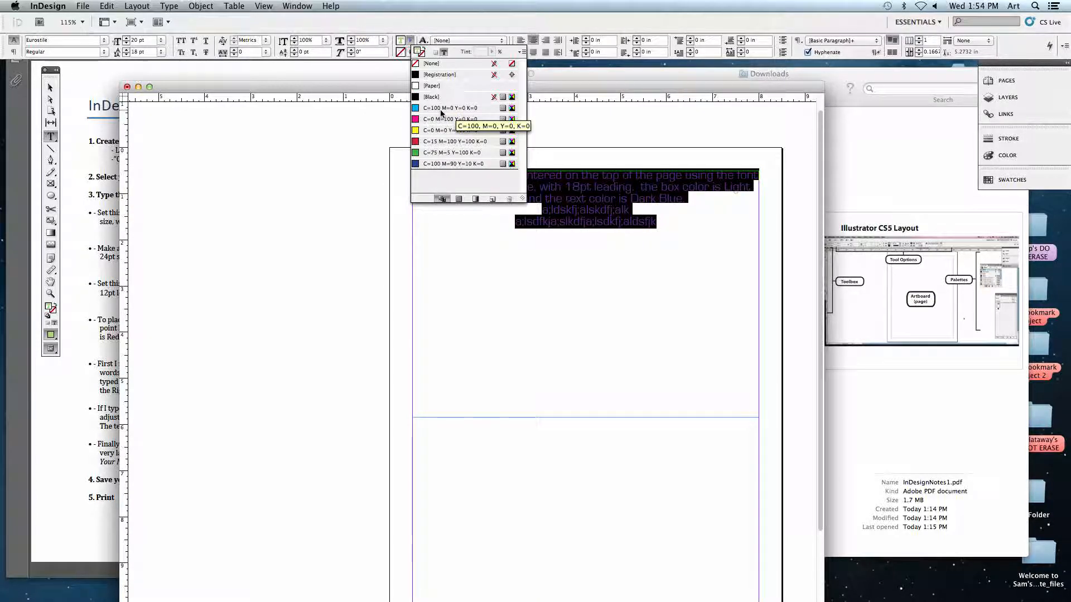
{"action": "left_click", "coordinate": [428, 155]}
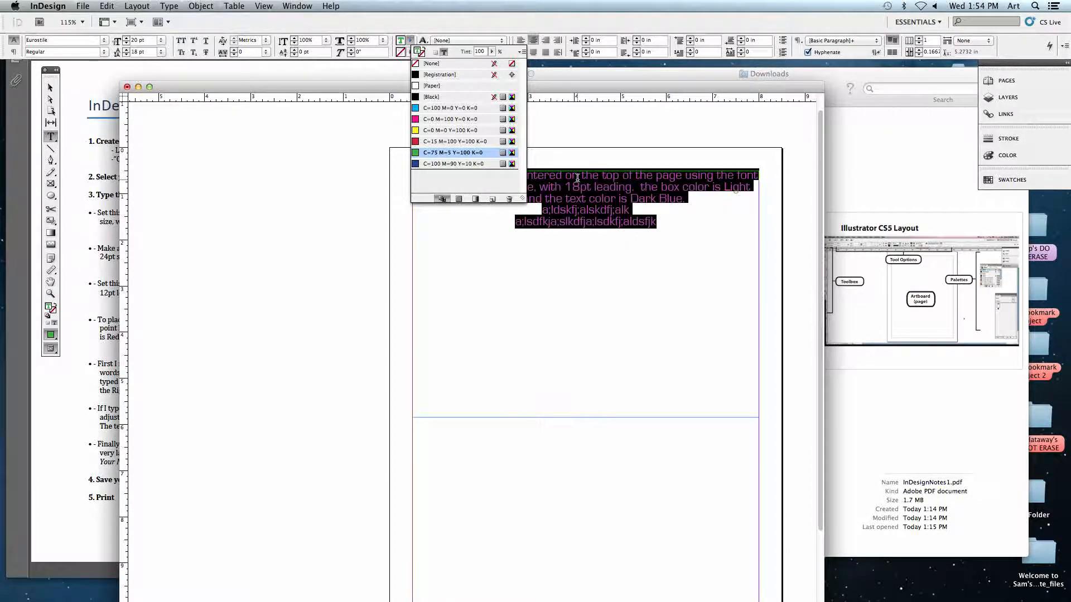
{"action": "left_click", "coordinate": [584, 208]}
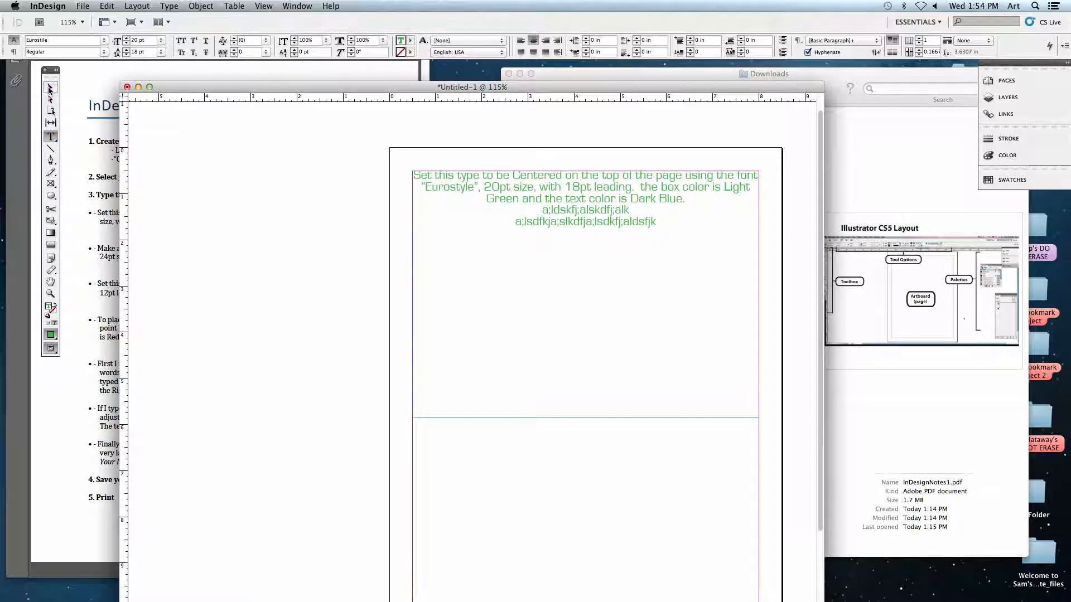
Select the text frame as an object and fill it with dark blue-violet, R 64, G 46, B 135.
{"action": "left_click", "coordinate": [49, 88]}
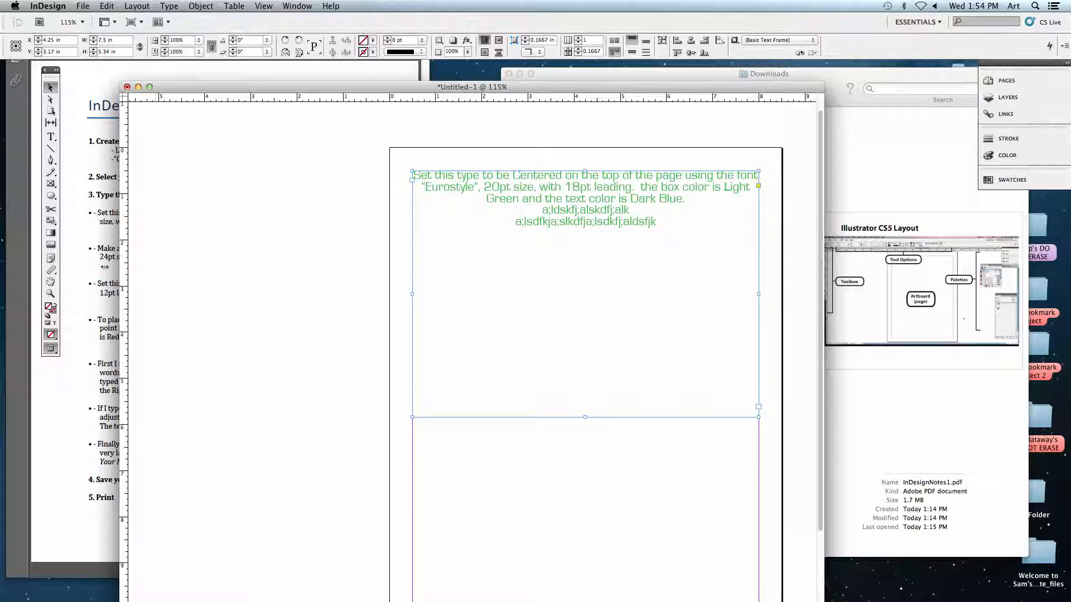
{"action": "left_click", "coordinate": [49, 307]}
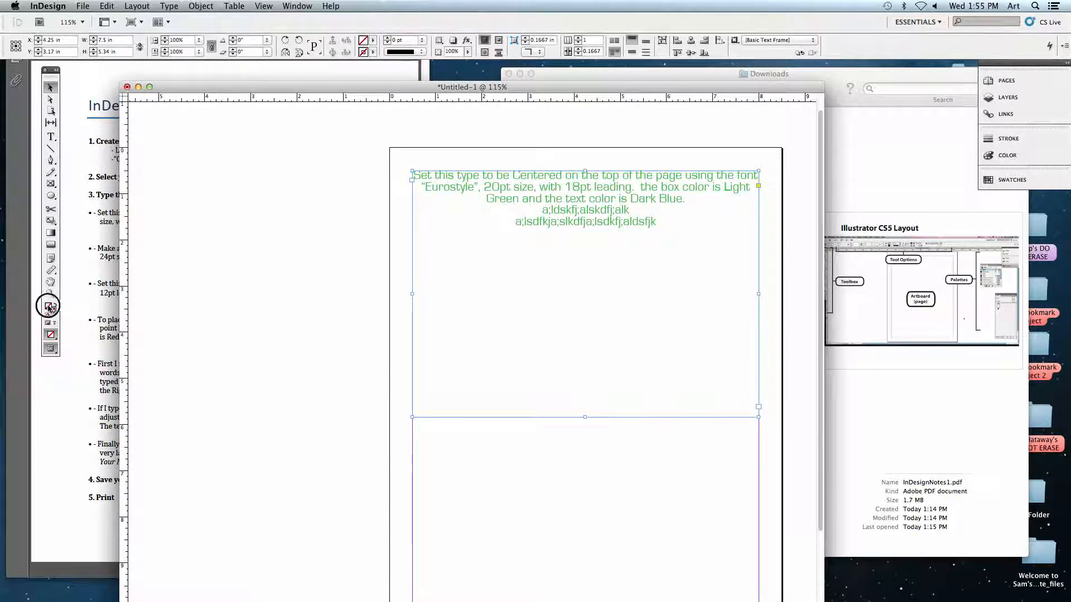
{"action": "double_click", "coordinate": [49, 307]}
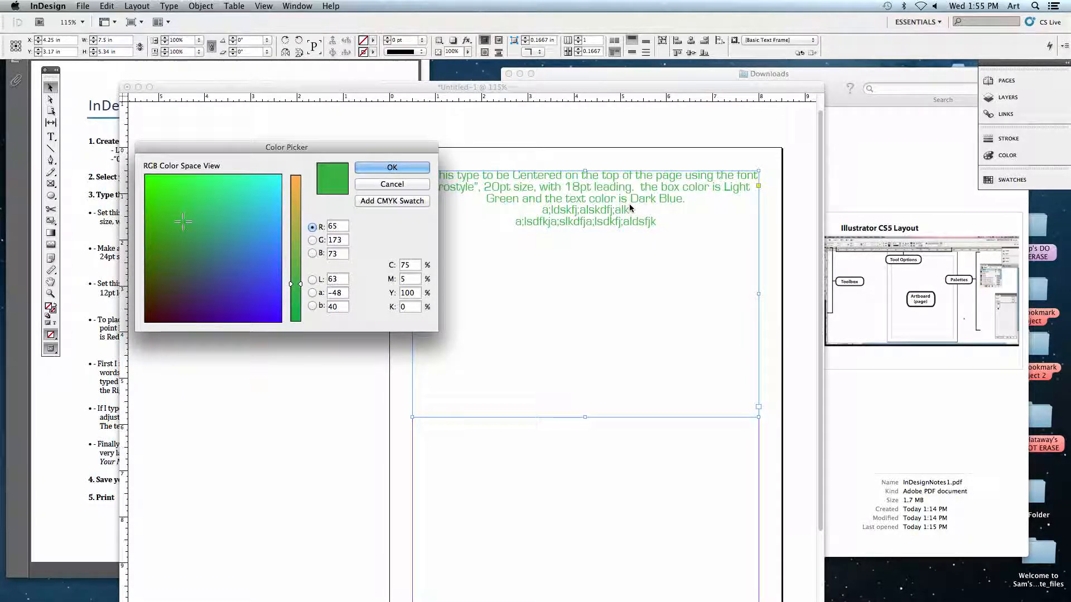
{"action": "left_click_drag", "start_coordinate": [210, 237], "coordinate": [217, 295]}
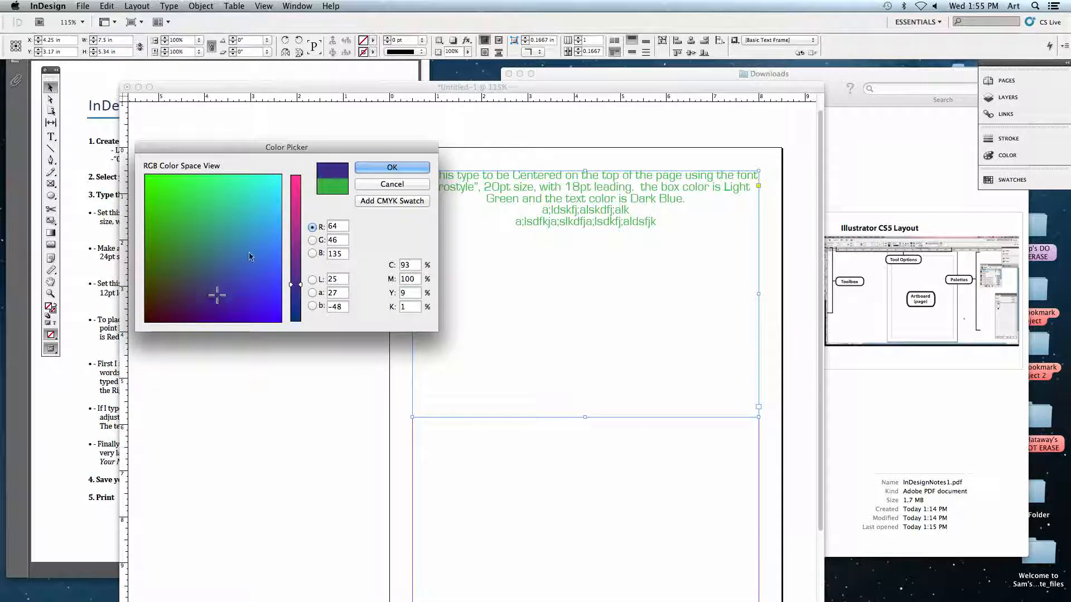
{"action": "left_click", "coordinate": [391, 168]}
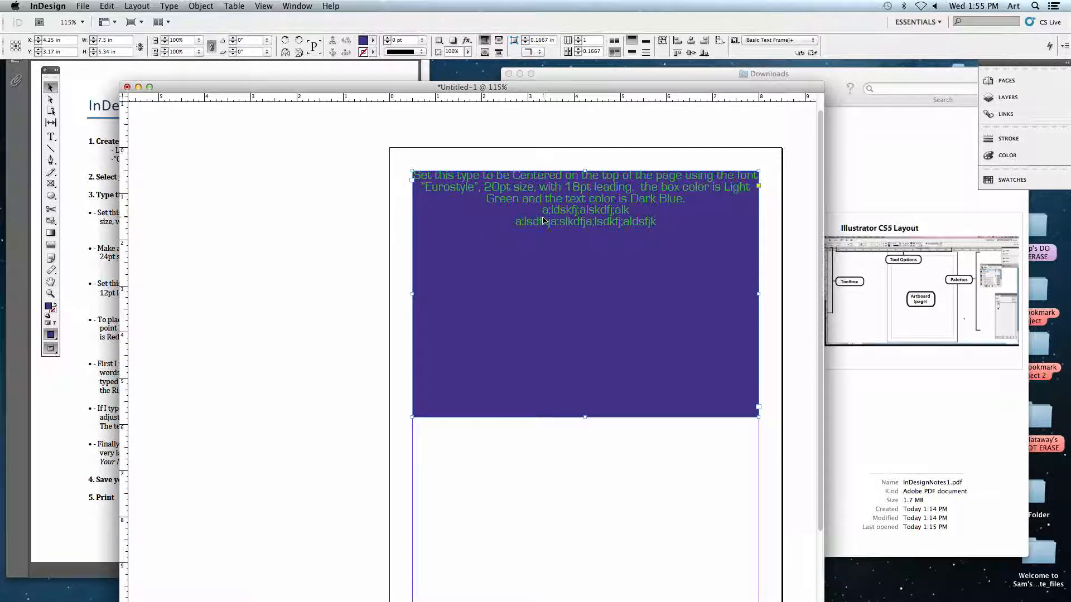
Delete the two filler lines below the paragraph in the text frame.
{"action": "left_click", "coordinate": [51, 137]}
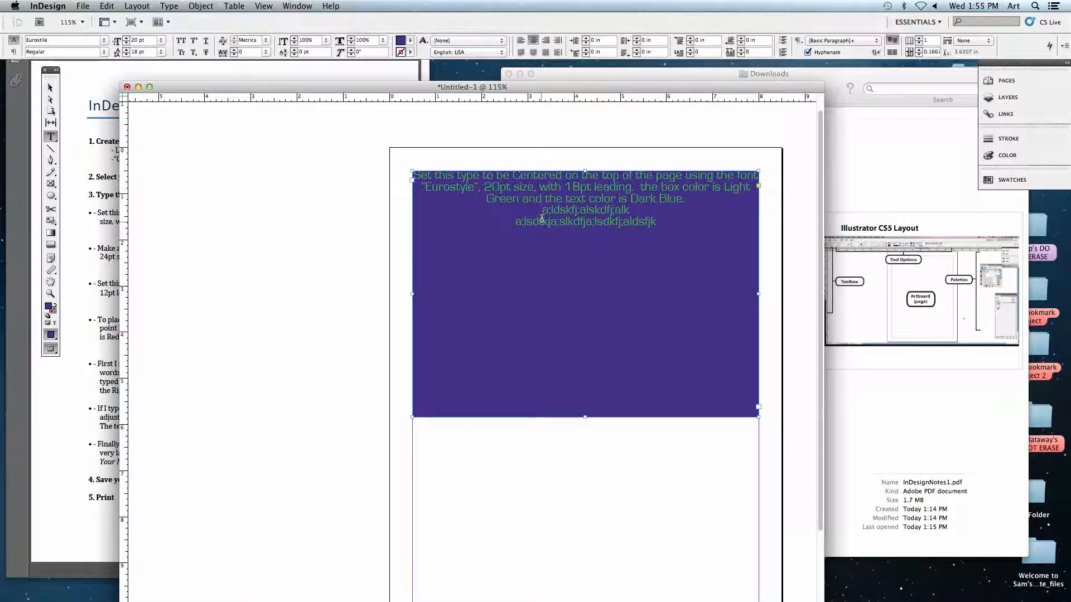
{"action": "left_click_drag", "start_coordinate": [542, 210], "coordinate": [680, 227]}
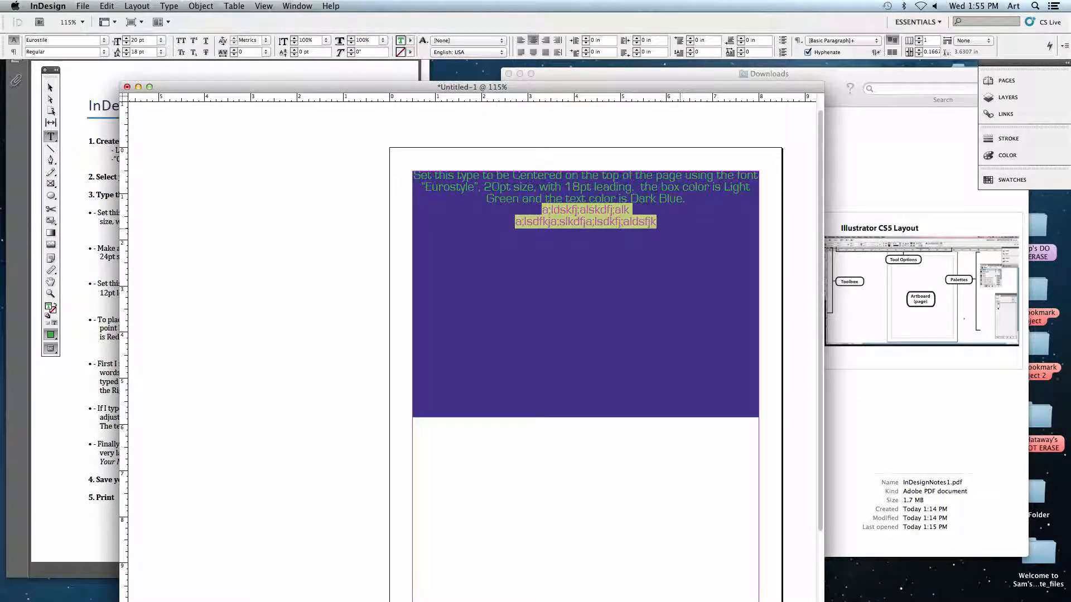
{"action": "key", "text": "BackSpace"}
{"action": "key", "text": "BackSpace"}
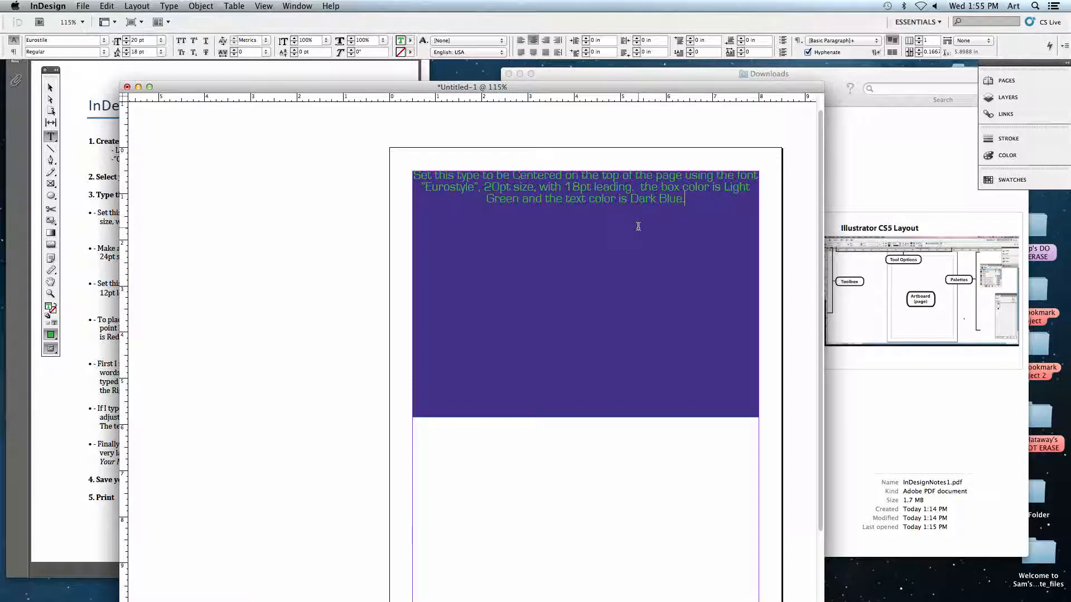
Move the document window beside the exercise instructions and shorten the text frame from below to about 0.9 in tall.
{"action": "left_click_drag", "start_coordinate": [258, 89], "coordinate": [513, 81]}
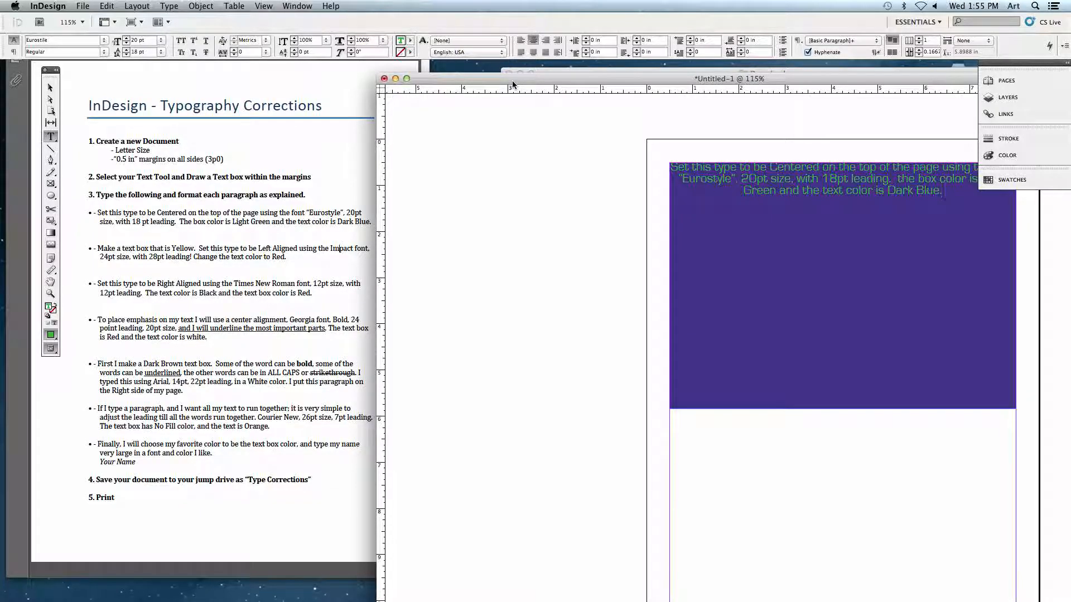
{"action": "left_click_drag", "start_coordinate": [512, 80], "coordinate": [445, 77]}
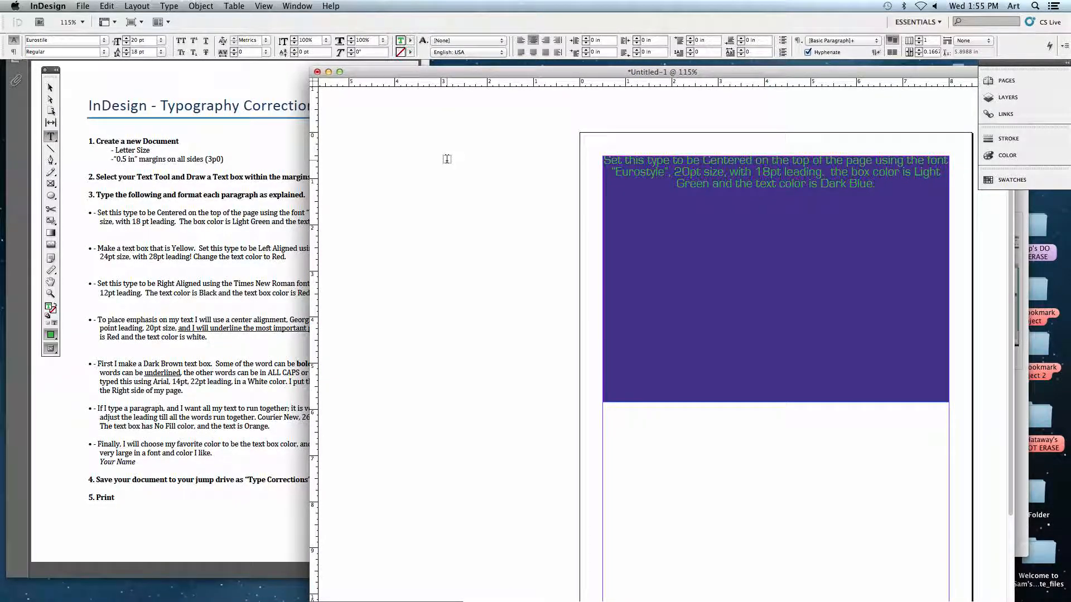
{"action": "left_click", "coordinate": [50, 87]}
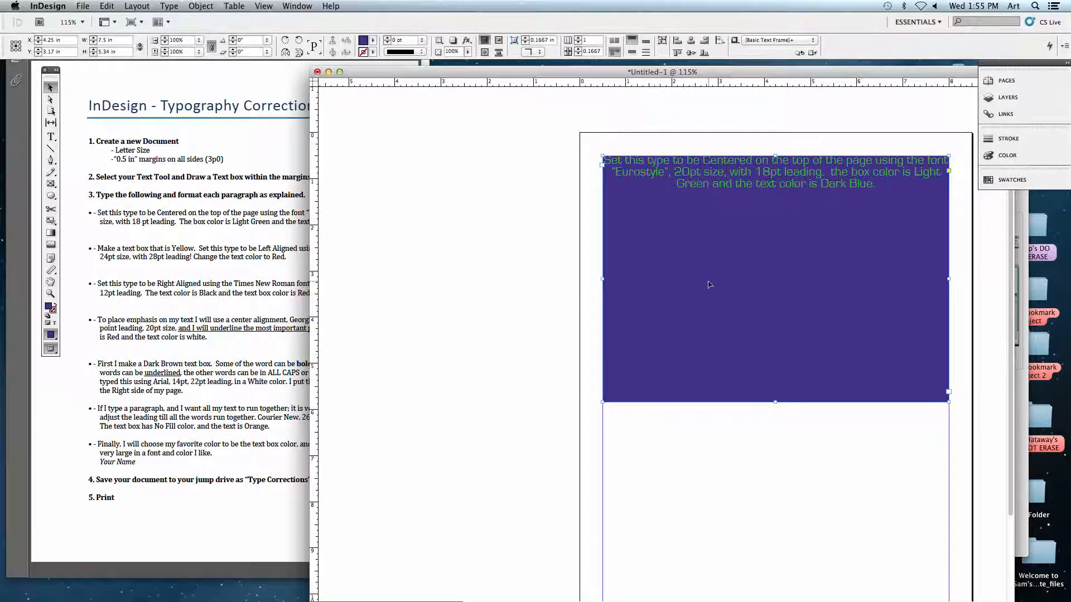
{"action": "left_click_drag", "start_coordinate": [774, 401], "coordinate": [760, 193]}
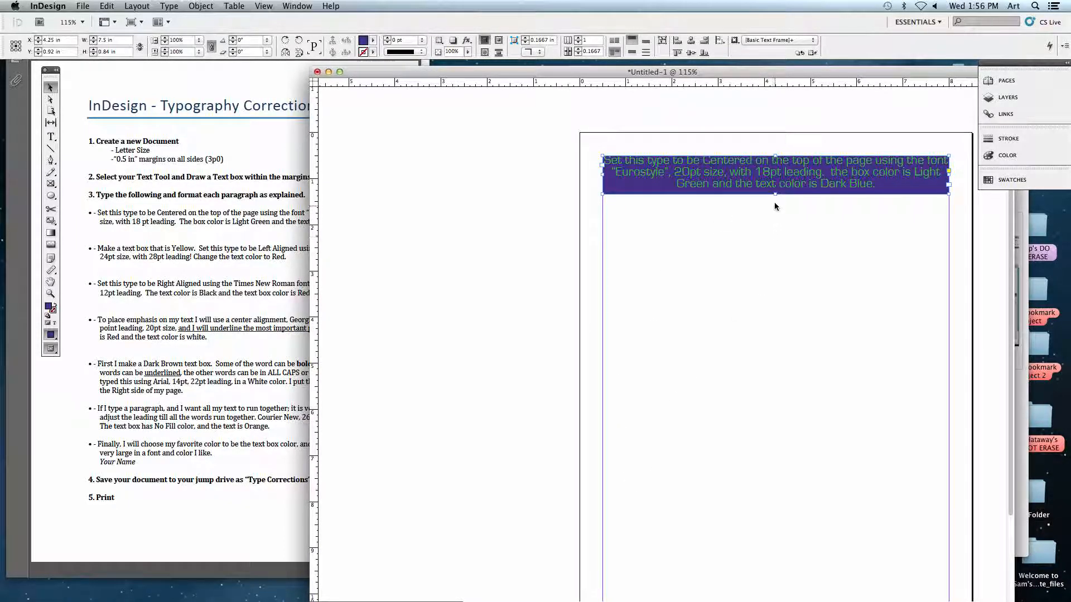
{"action": "mouse_move", "coordinate": [776, 194]}
{"action": "left_mouse_down"}
{"action": "mouse_move", "coordinate": [774, 235]}
{"action": "mouse_move", "coordinate": [775, 197]}
{"action": "left_mouse_up"}
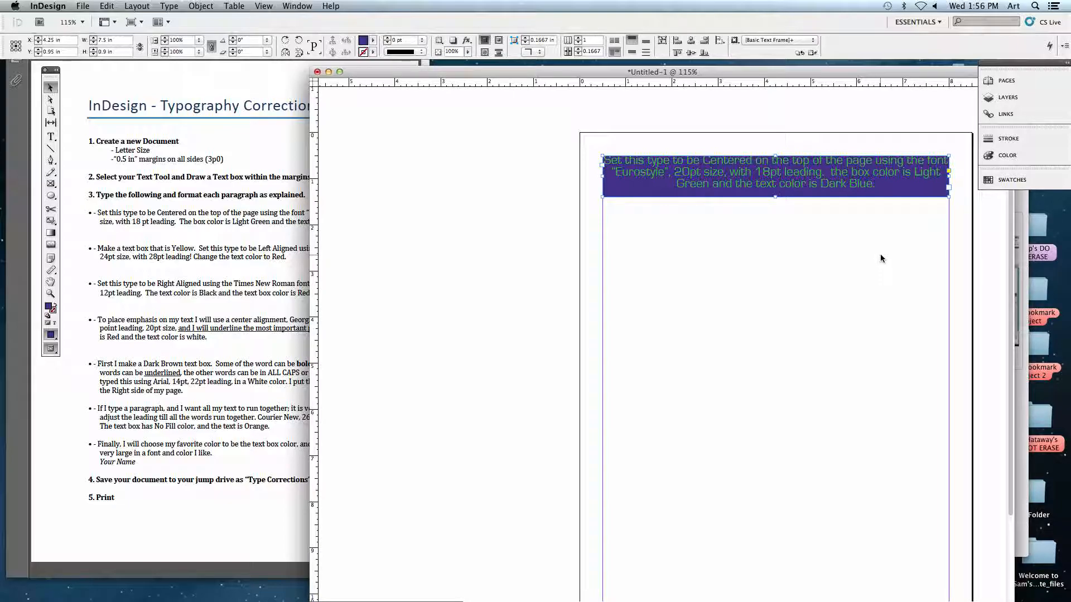
Draw a second text frame from margin to margin, about 2 in tall, a little below the first frame.
{"action": "left_click", "coordinate": [51, 139]}
{"action": "left_click_drag", "start_coordinate": [603, 226], "coordinate": [968, 321]}
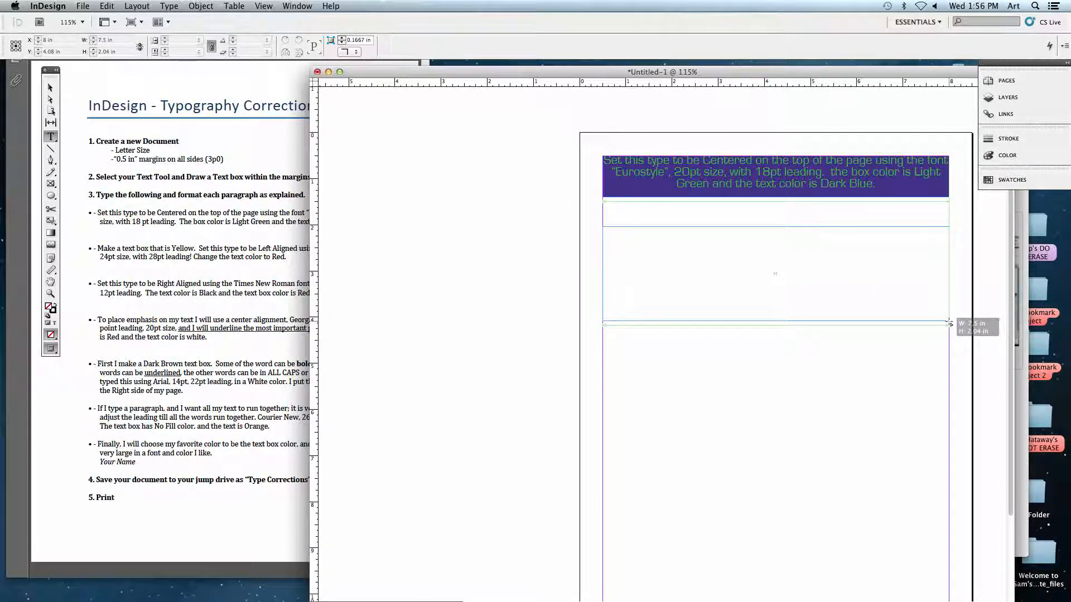
{"action": "left_click", "coordinate": [170, 290]}
{"action": "left_click", "coordinate": [433, 286]}
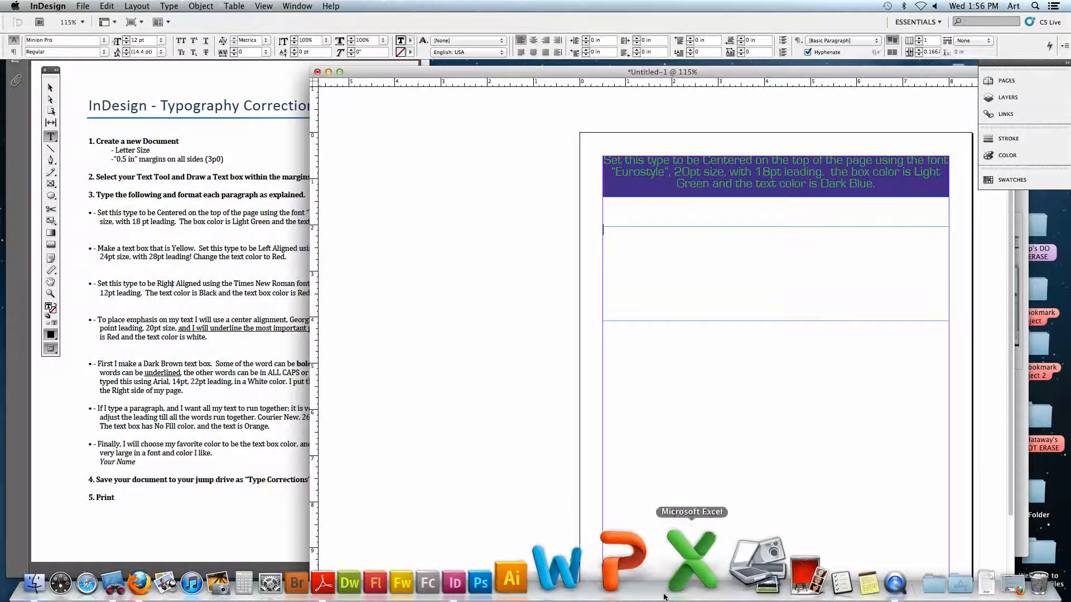
Switch to the Firefox course page and open TypeCorrectionText.txt from the Type Corrections project in TextEdit.
{"action": "left_click", "coordinate": [928, 566]}
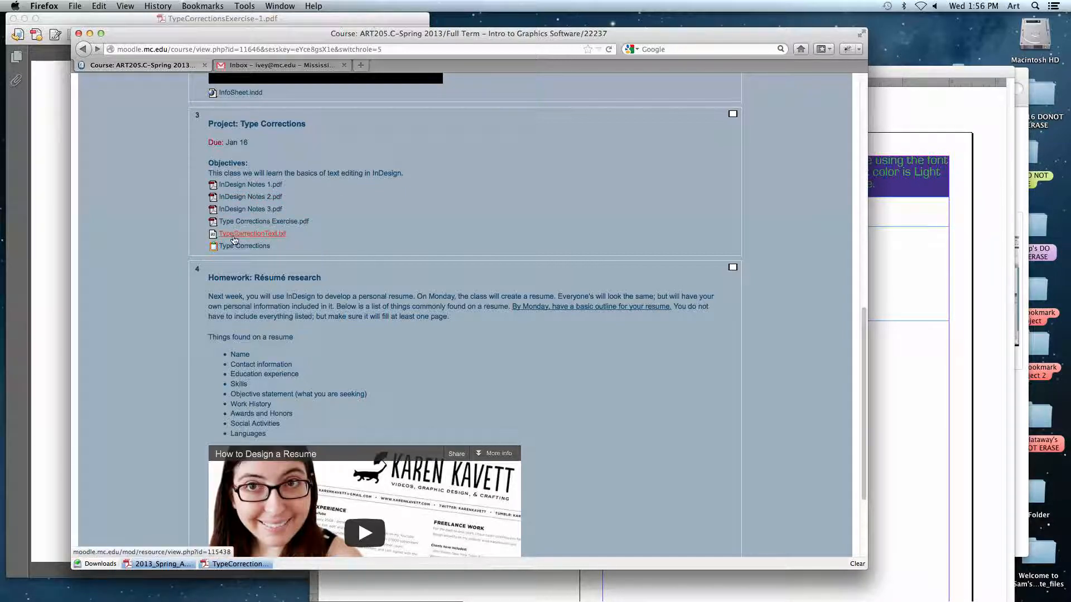
{"action": "left_click", "coordinate": [253, 234]}
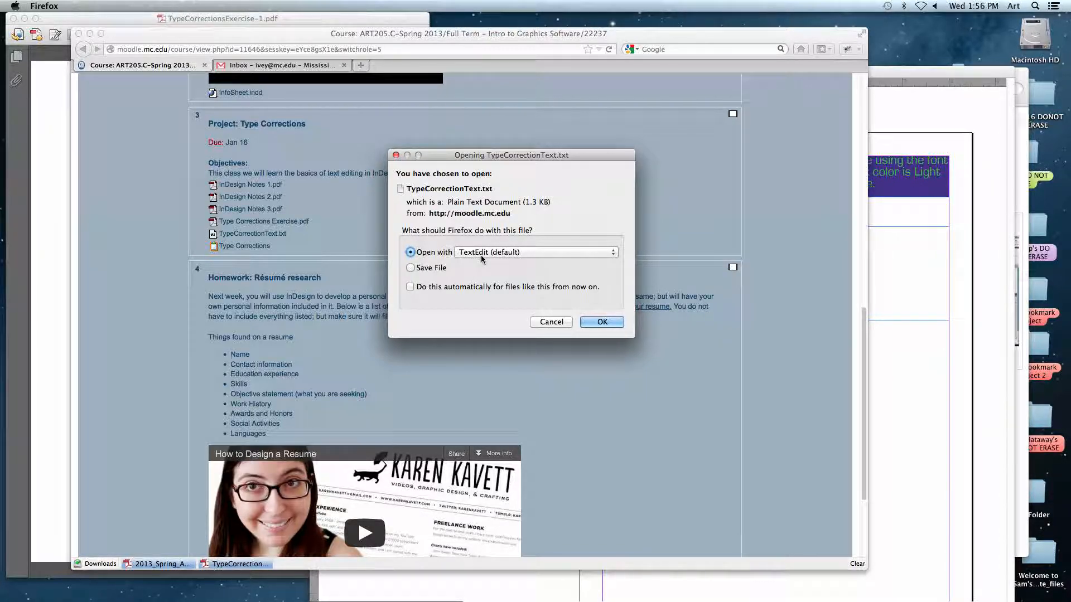
{"action": "left_click", "coordinate": [598, 322]}
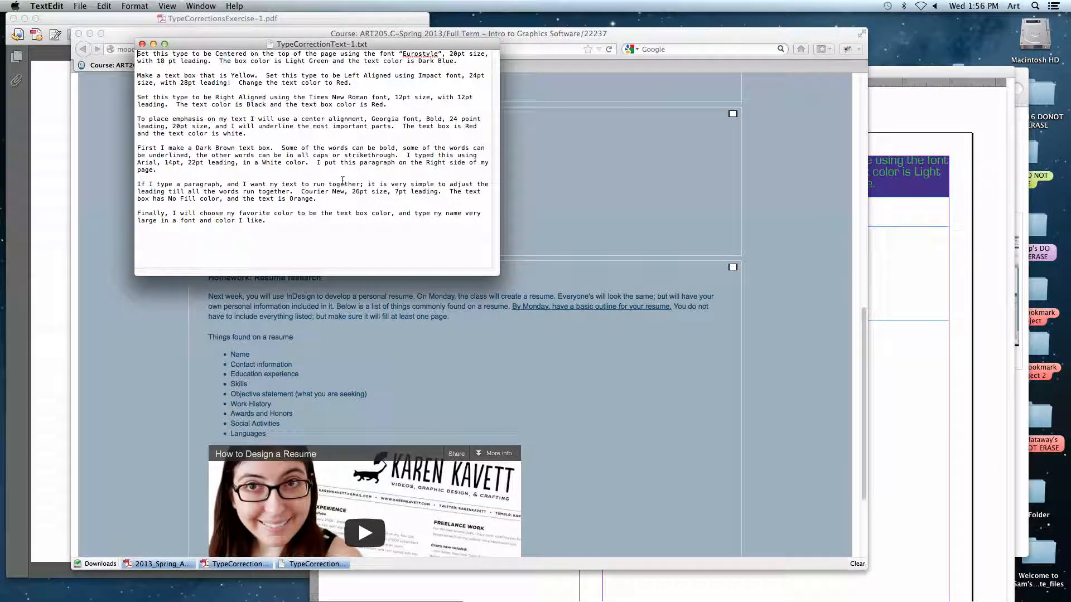
Copy the paragraph beginning "Make a text box that is Yellow" from TypeCorrectionText-1.txt and paste it into the second text frame in InDesign.
{"action": "left_click_drag", "start_coordinate": [368, 49], "coordinate": [288, 68]}
{"action": "left_click_drag", "start_coordinate": [271, 109], "coordinate": [51, 101]}
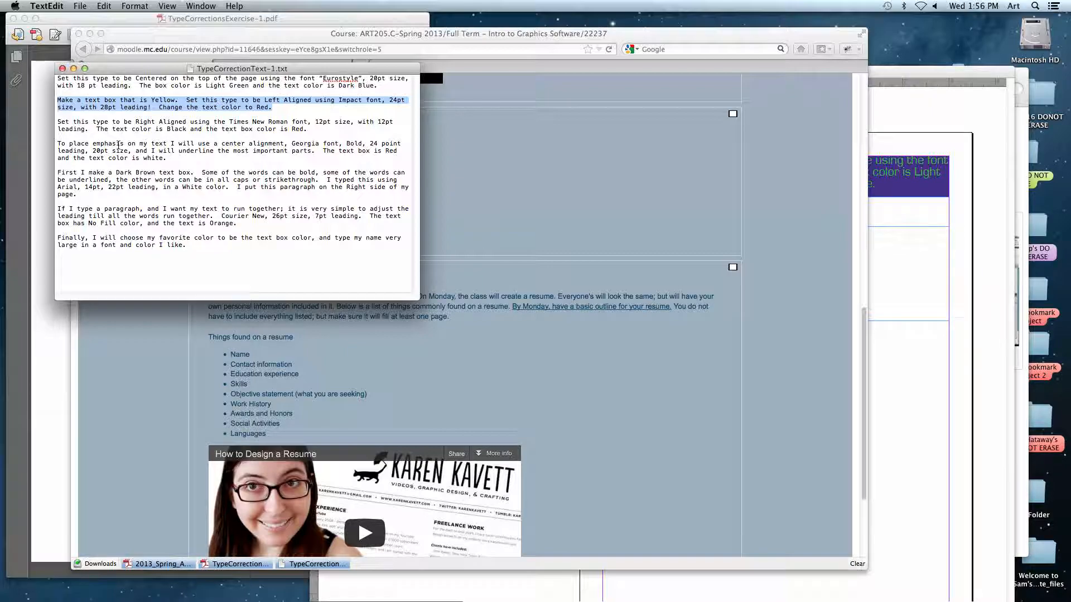
{"action": "left_click", "coordinate": [104, 7]}
{"action": "left_click", "coordinate": [109, 58]}
{"action": "left_click", "coordinate": [917, 260]}
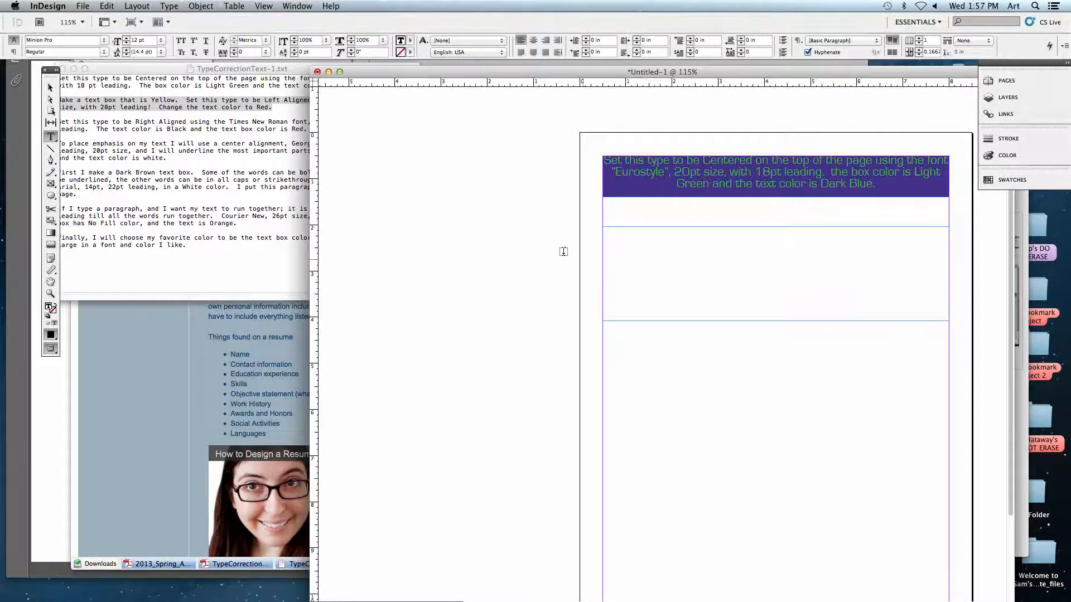
{"action": "left_click", "coordinate": [107, 6]}
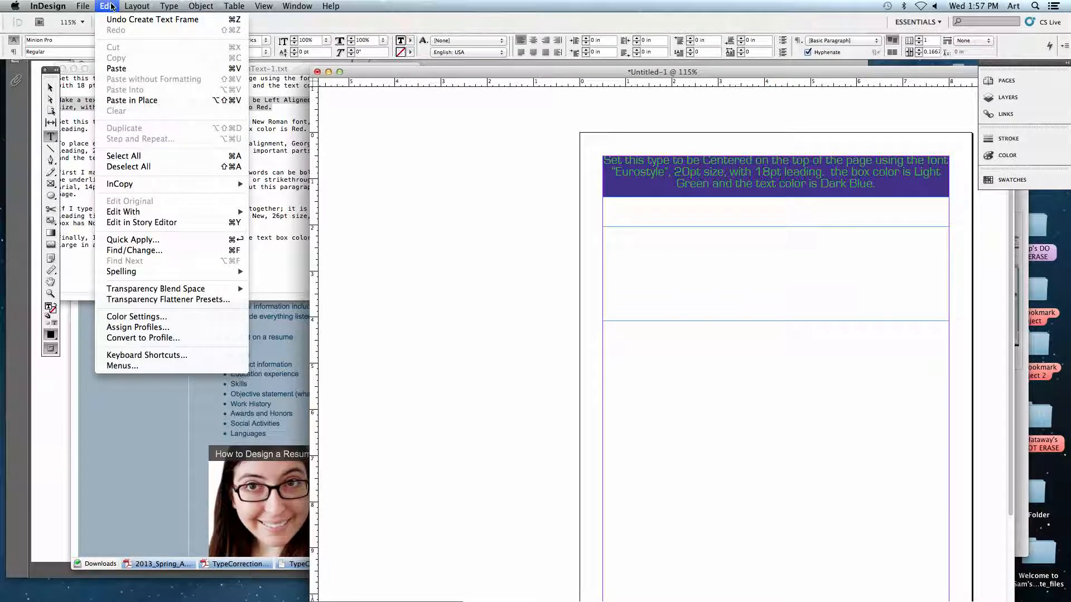
{"action": "left_click", "coordinate": [117, 69]}
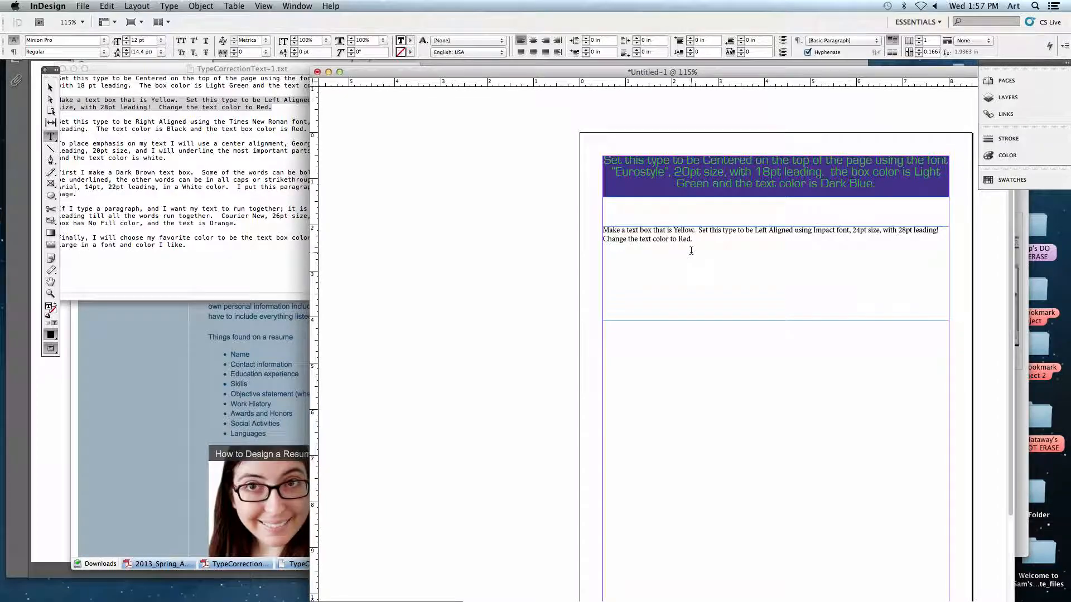
Switch to the exercise PDF and review the formatting asked for in the Dark Brown text box paragraph, including its bold, underlined, all-caps and strikethrough words.
{"action": "left_click", "coordinate": [38, 417]}
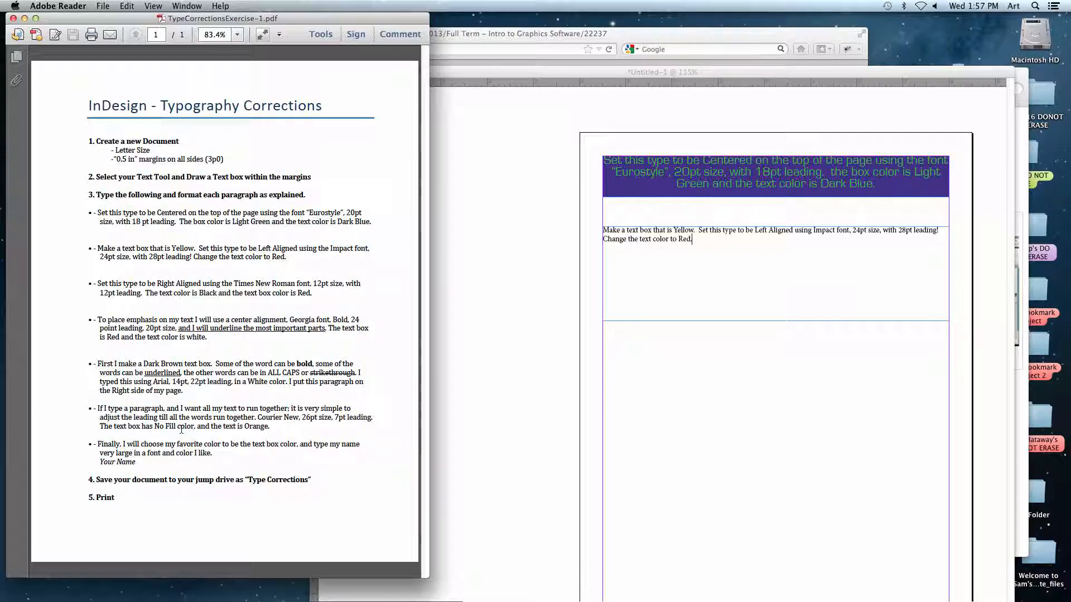
{"action": "left_click_drag", "start_coordinate": [97, 363], "coordinate": [188, 391]}
{"action": "left_click", "coordinate": [185, 385]}
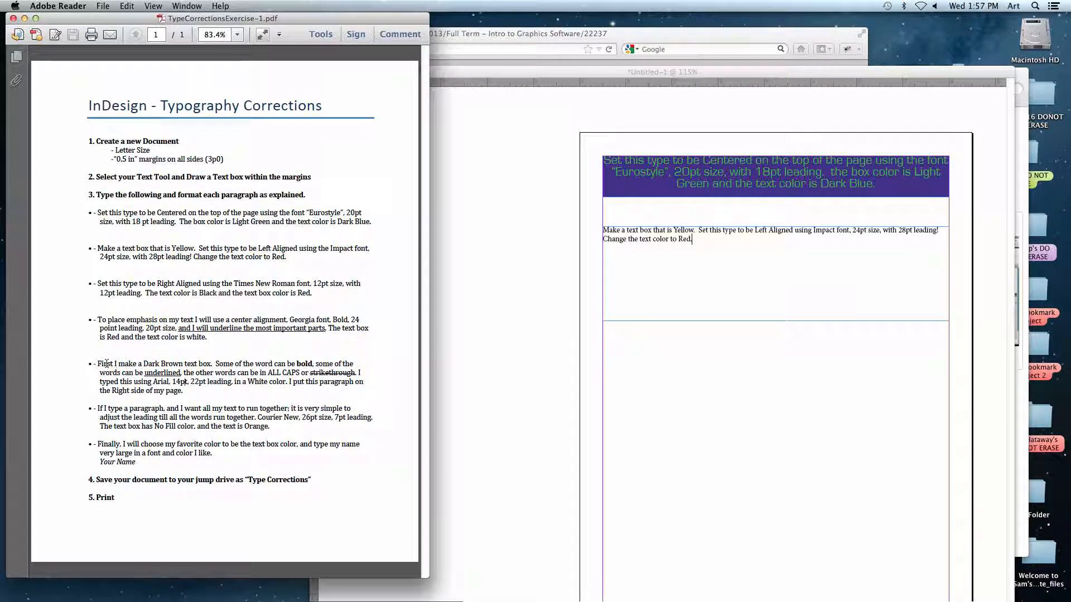
{"action": "left_click_drag", "start_coordinate": [99, 364], "coordinate": [273, 365]}
{"action": "left_click", "coordinate": [206, 375]}
{"action": "double_click", "coordinate": [304, 364]}
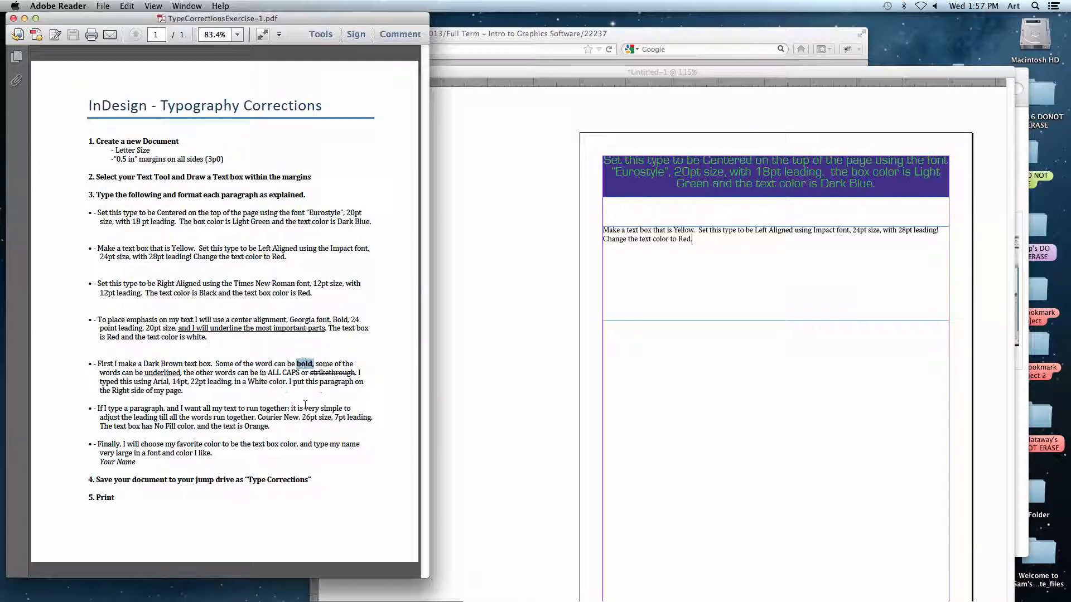
{"action": "double_click", "coordinate": [148, 373]}
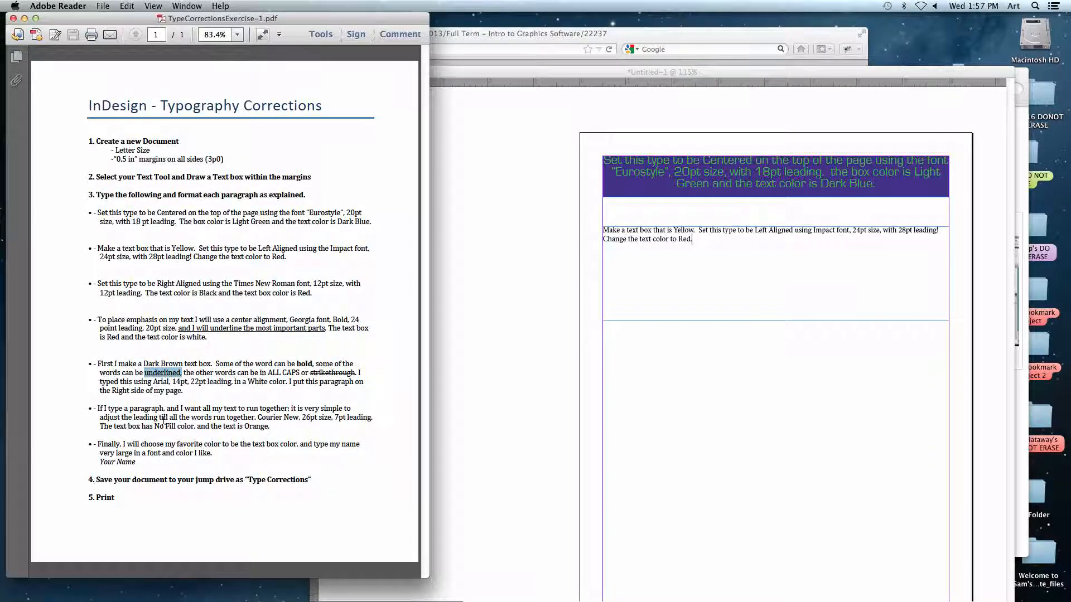
{"action": "left_click_drag", "start_coordinate": [268, 374], "coordinate": [354, 373]}
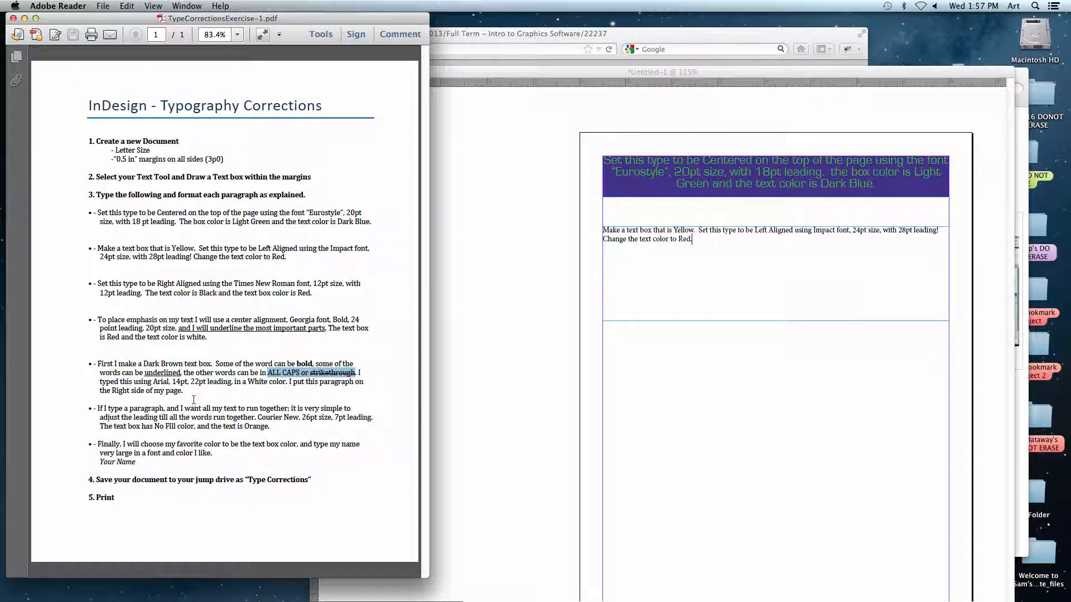
{"action": "double_click", "coordinate": [158, 383]}
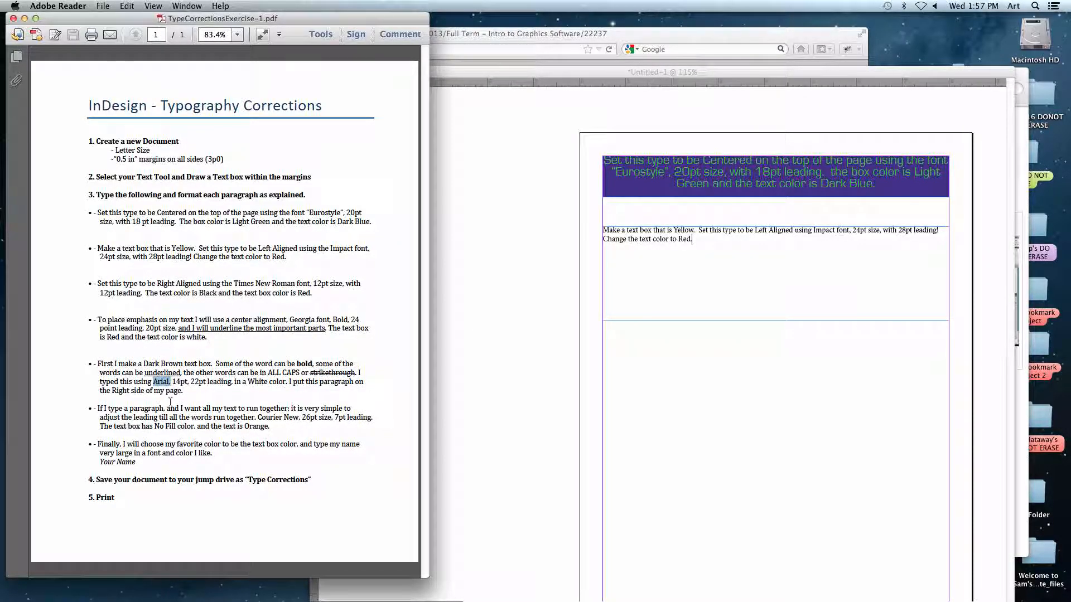
{"action": "left_click_drag", "start_coordinate": [173, 384], "coordinate": [211, 386]}
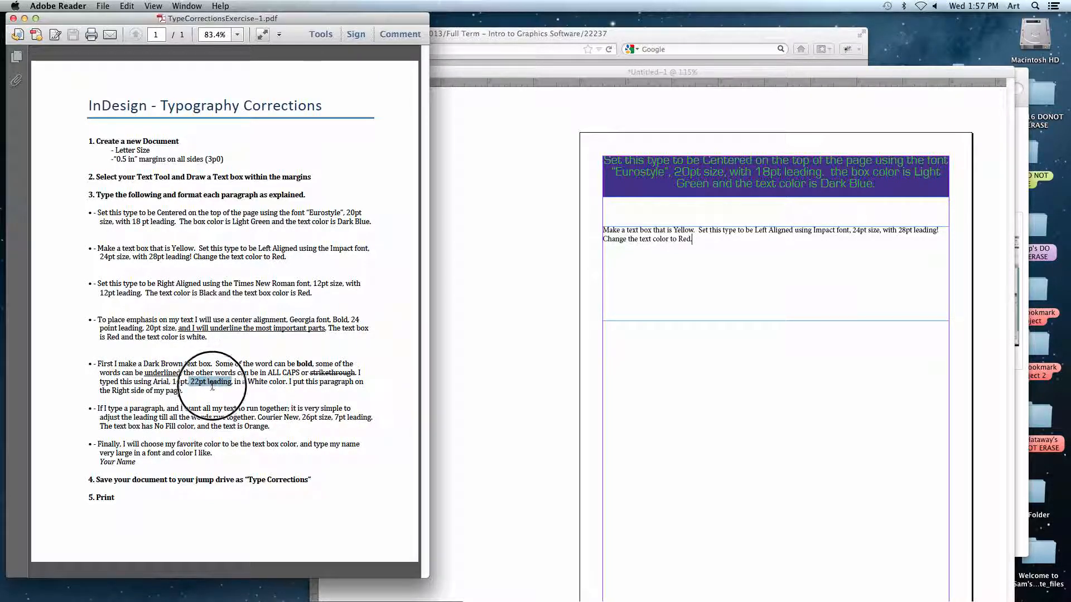
{"action": "double_click", "coordinate": [304, 364]}
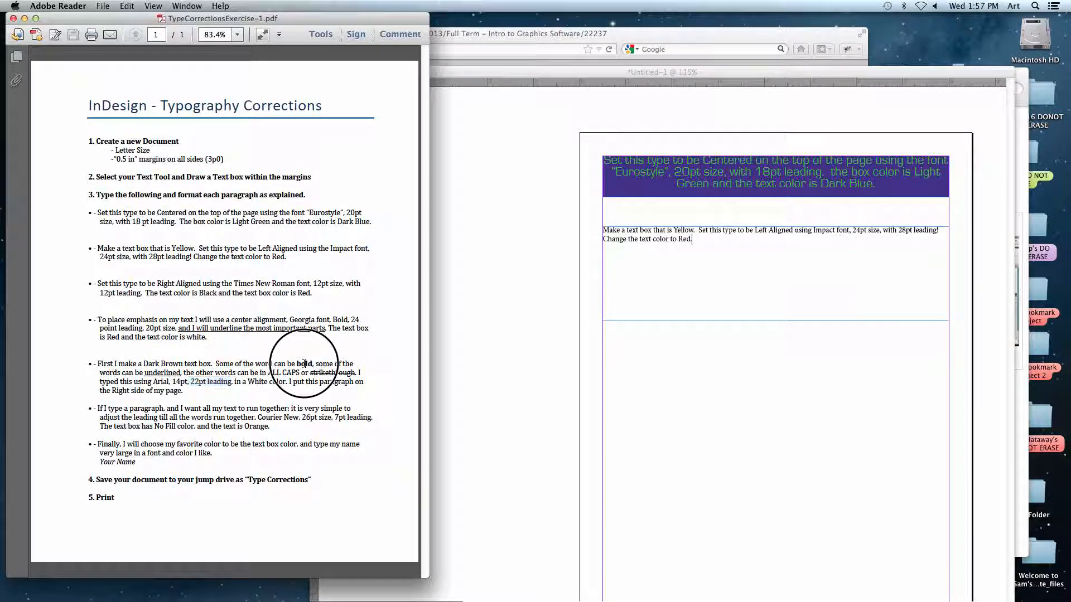
{"action": "double_click", "coordinate": [162, 373]}
{"action": "left_click", "coordinate": [290, 375]}
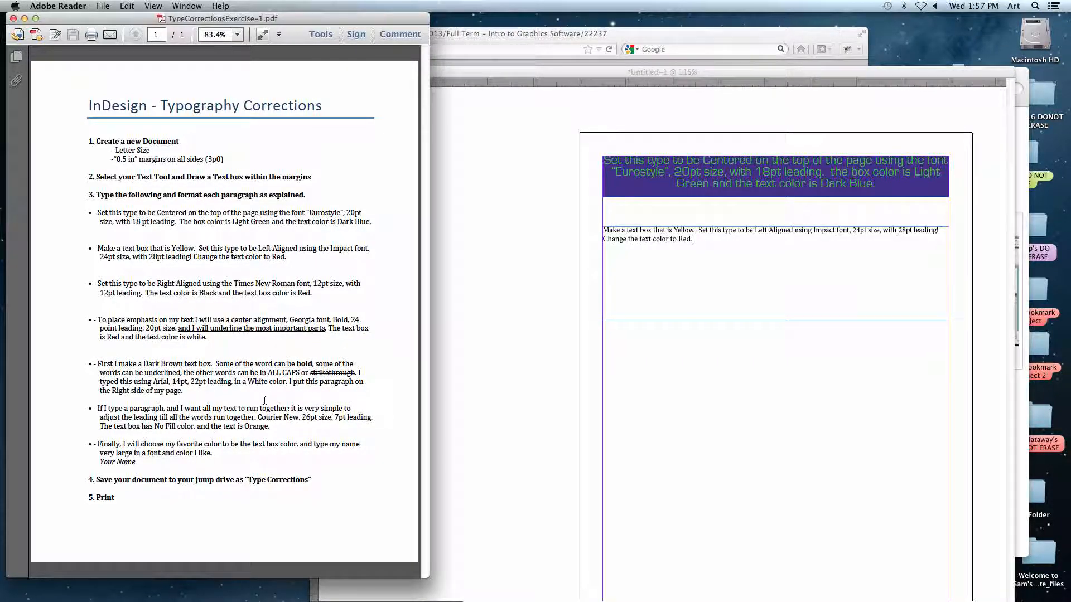
Switch to TypeCorrectionText-1.txt in TextEdit and copy the whole paragraph beginning "First I make a Dark Brown text box".
{"action": "left_click", "coordinate": [600, 316]}
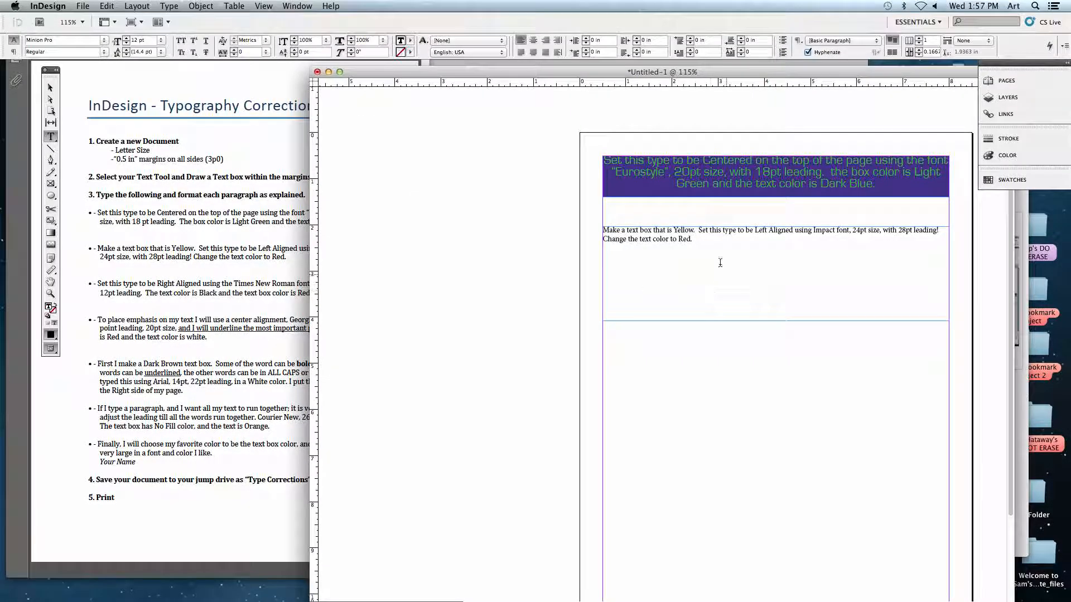
{"action": "mouse_move", "coordinate": [365, 72]}
{"action": "left_mouse_down"}
{"action": "mouse_move", "coordinate": [363, 93]}
{"action": "mouse_move", "coordinate": [359, 69]}
{"action": "left_mouse_up"}
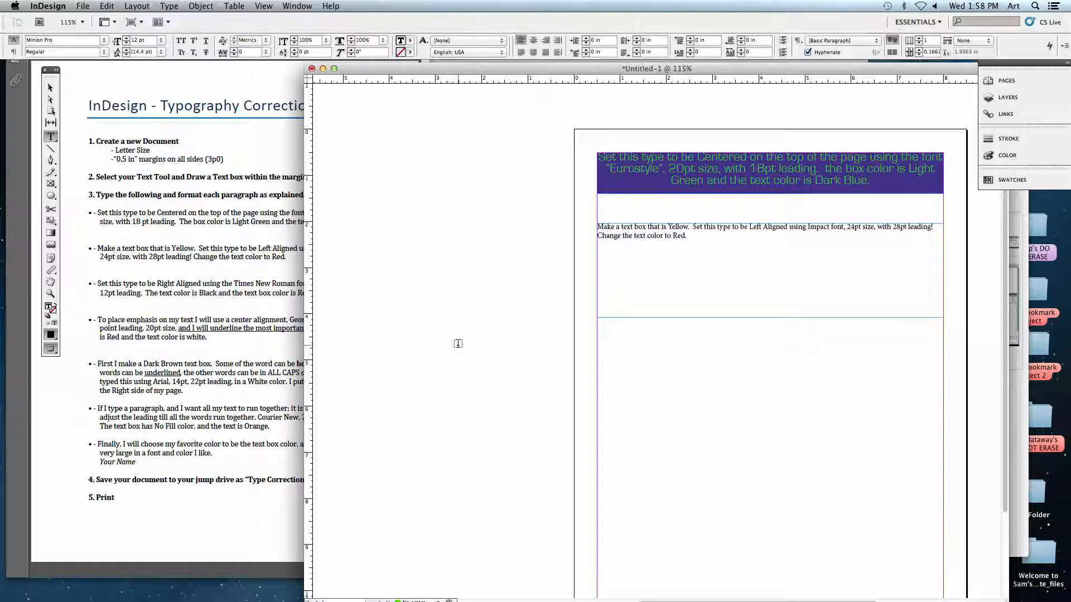
{"action": "mouse_move", "coordinate": [533, 591]}
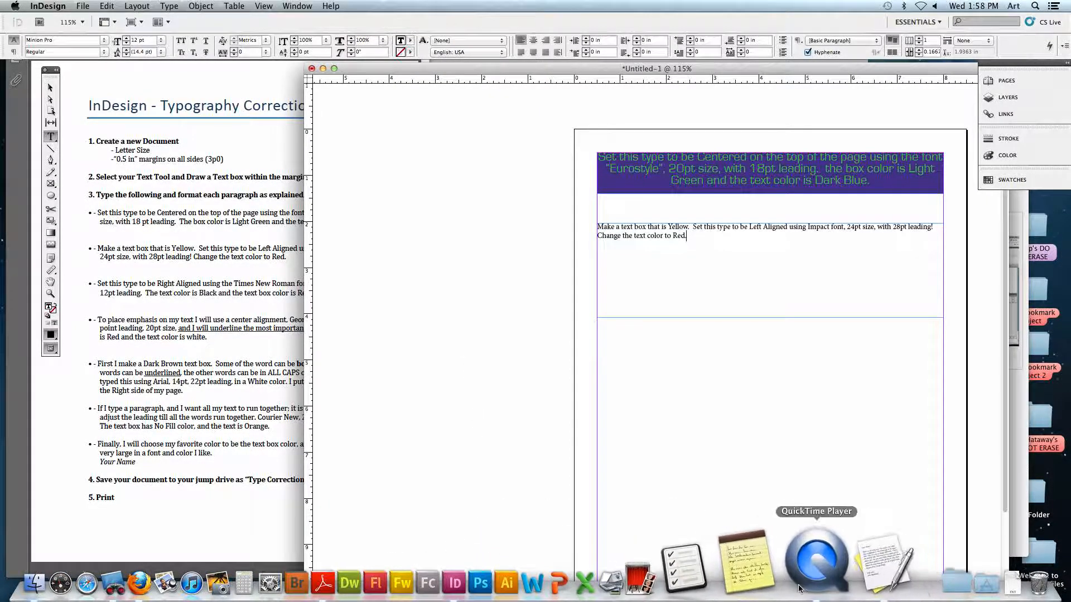
{"action": "left_click", "coordinate": [832, 558]}
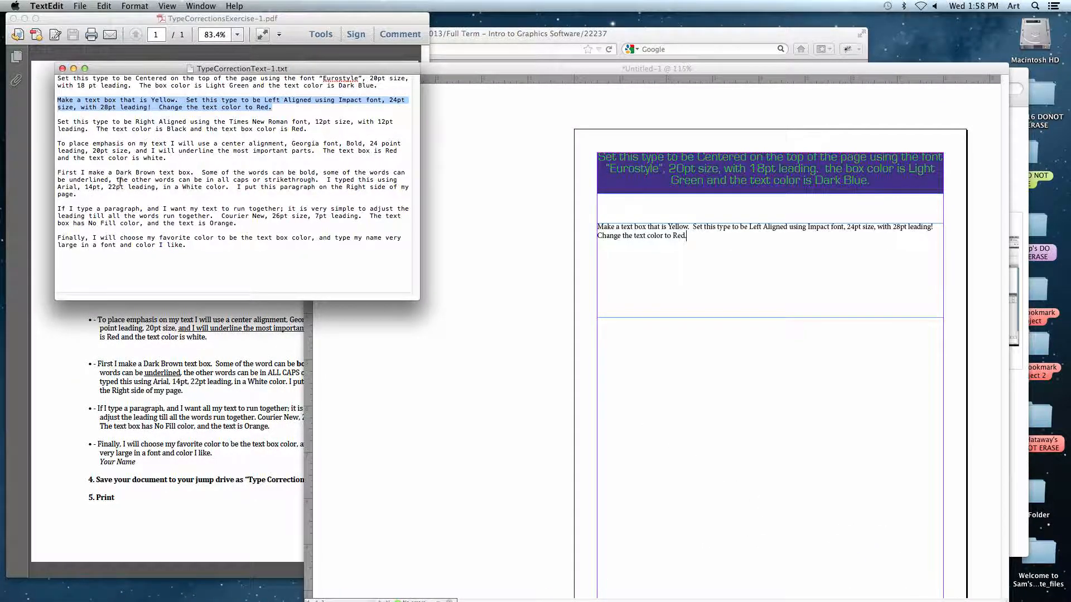
{"action": "left_click_drag", "start_coordinate": [86, 194], "coordinate": [58, 181]}
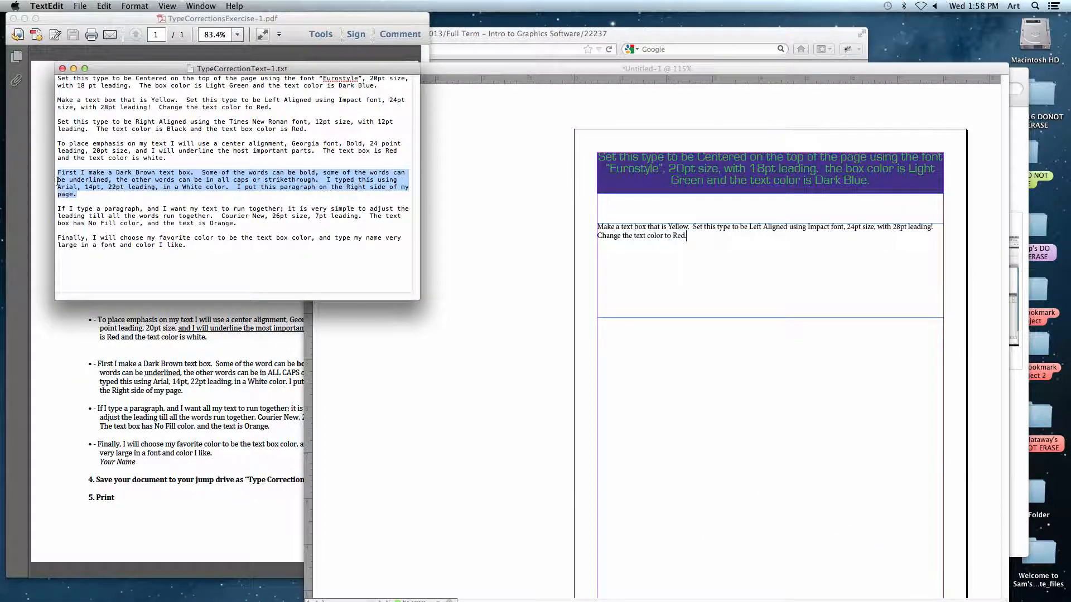
{"action": "left_click", "coordinate": [103, 6]}
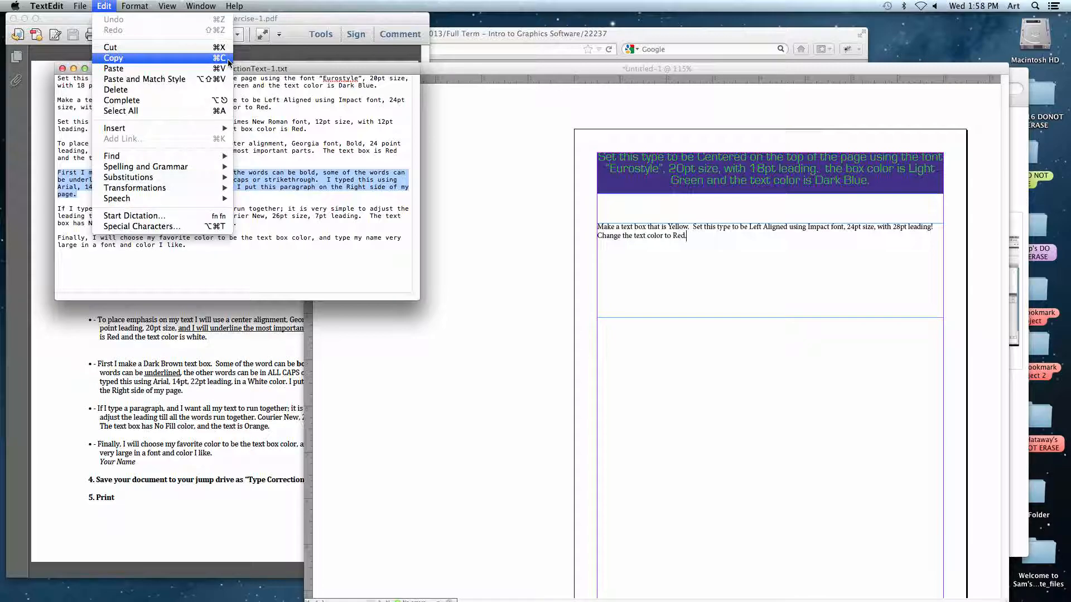
{"action": "left_click", "coordinate": [226, 58]}
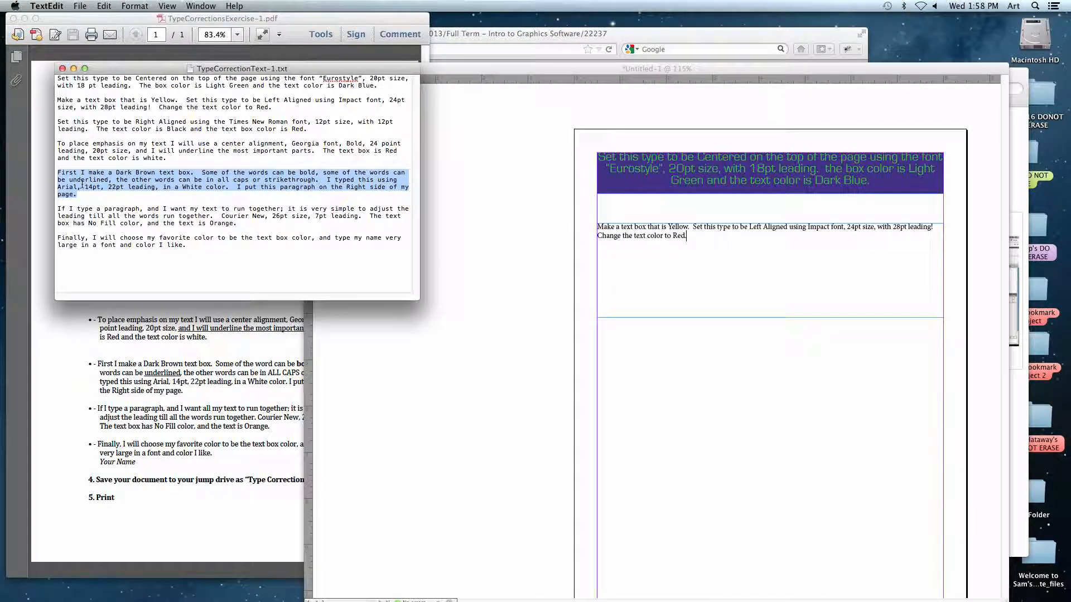
Switch to InDesign and replace all the text in the second frame with the copied Dark Brown text box paragraph.
{"action": "left_click", "coordinate": [715, 294]}
{"action": "left_click_drag", "start_coordinate": [688, 236], "coordinate": [598, 226]}
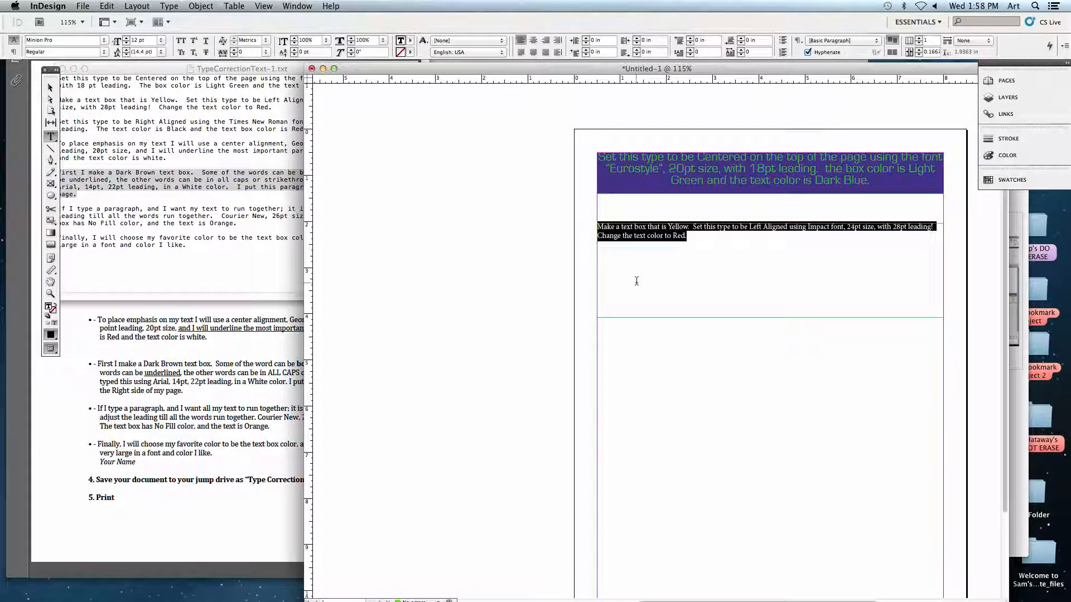
{"action": "left_click", "coordinate": [121, 7]}
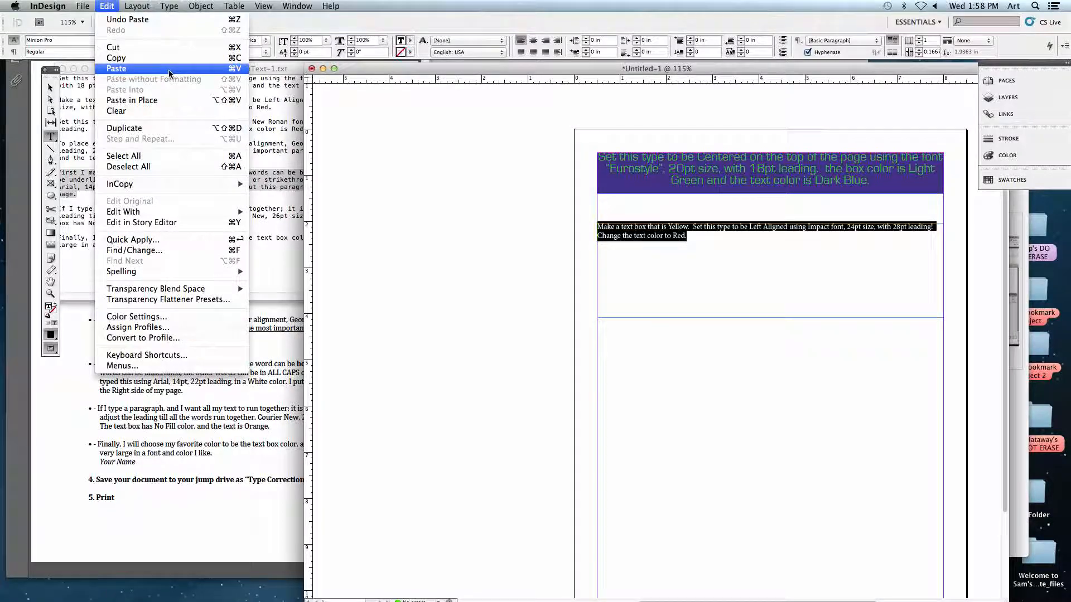
{"action": "left_click", "coordinate": [114, 8]}
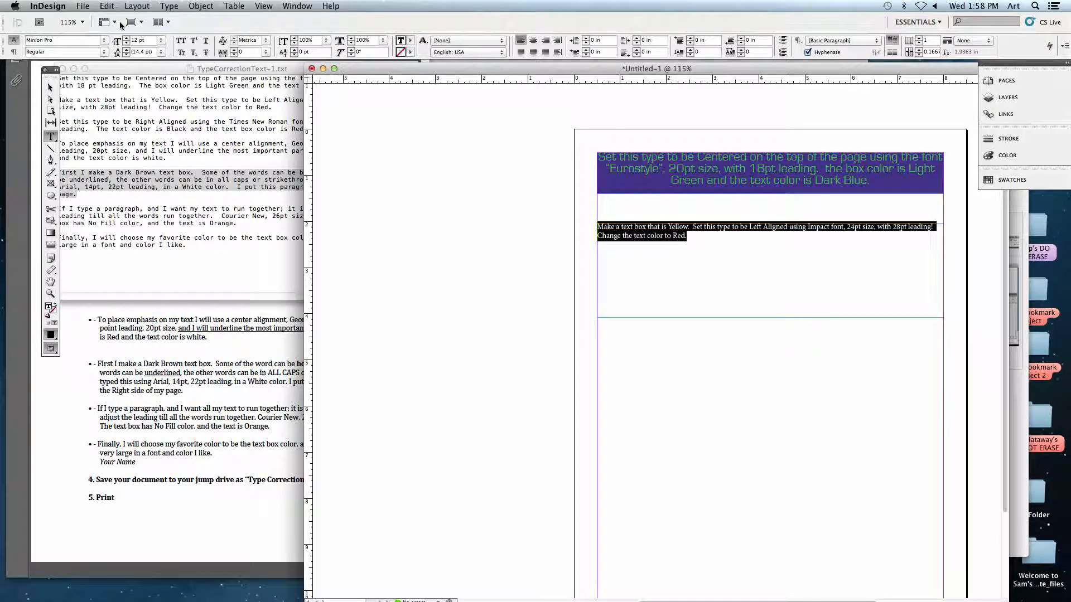
{"action": "key", "text": "super+v"}
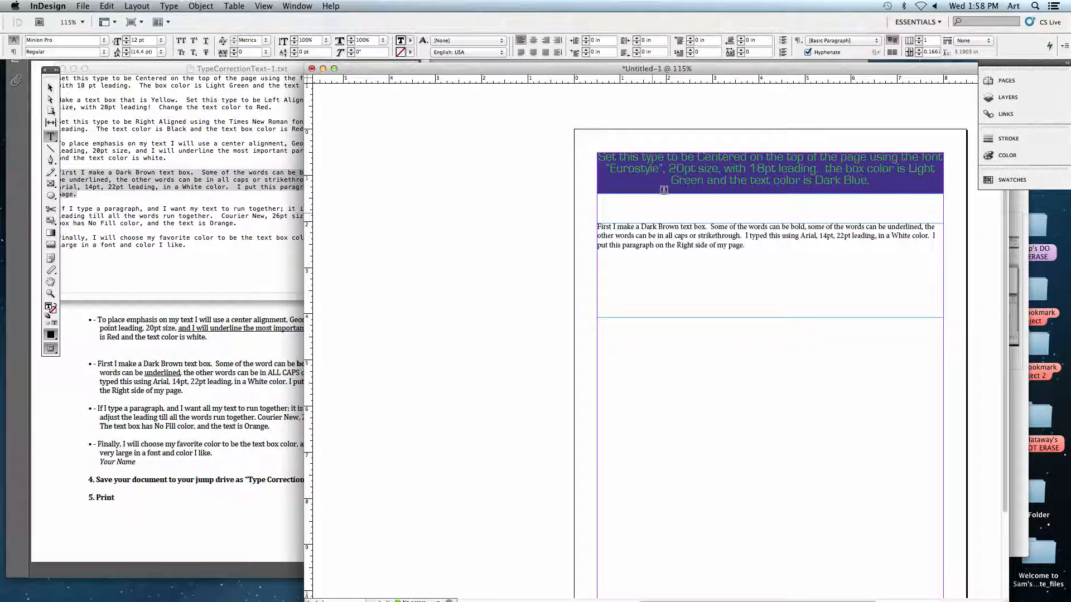
Select the word "bold" in the second frame's paragraph and reposition the document window over the text file and instructions.
{"action": "left_click_drag", "start_coordinate": [639, 68], "coordinate": [581, 69]}
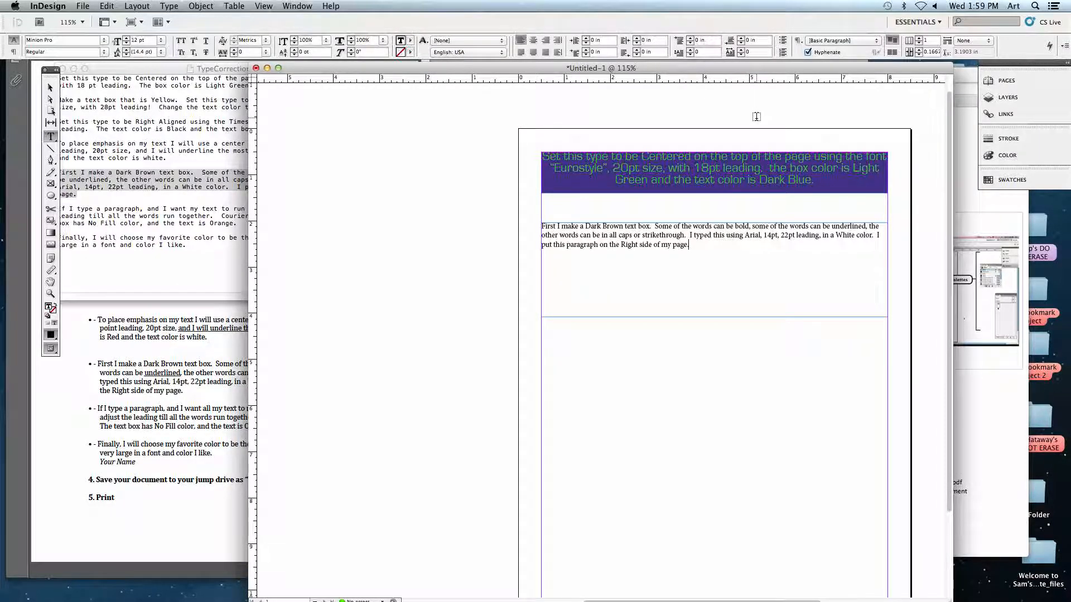
{"action": "left_click", "coordinate": [629, 236]}
{"action": "double_click", "coordinate": [736, 227]}
{"action": "left_click_drag", "start_coordinate": [756, 68], "coordinate": [649, 69]}
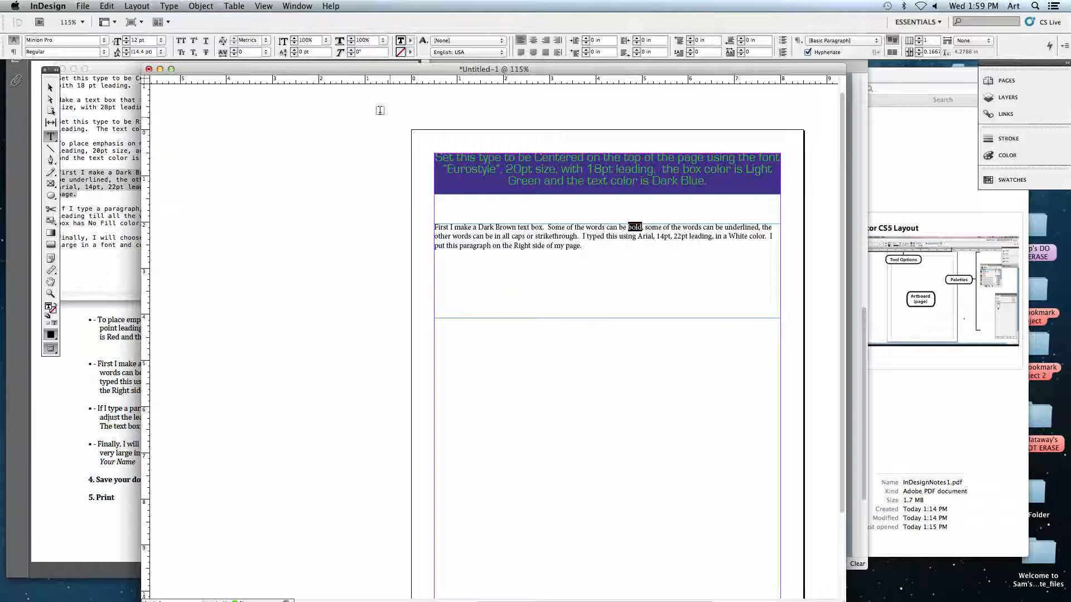
{"action": "left_click_drag", "start_coordinate": [195, 68], "coordinate": [319, 72]}
{"action": "left_click", "coordinate": [99, 165]}
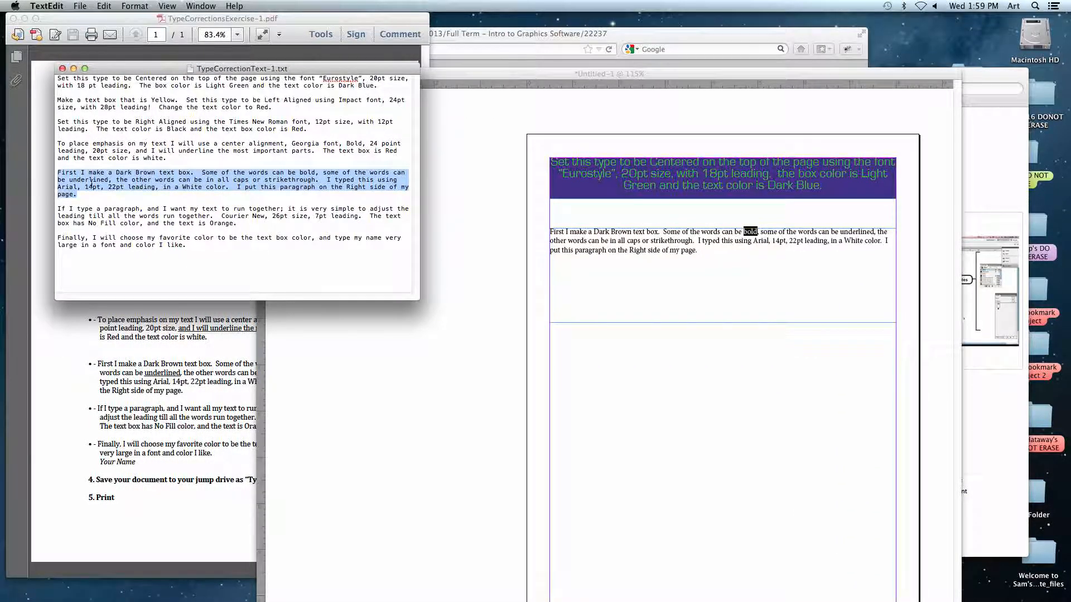
{"action": "left_click_drag", "start_coordinate": [525, 78], "coordinate": [460, 77]}
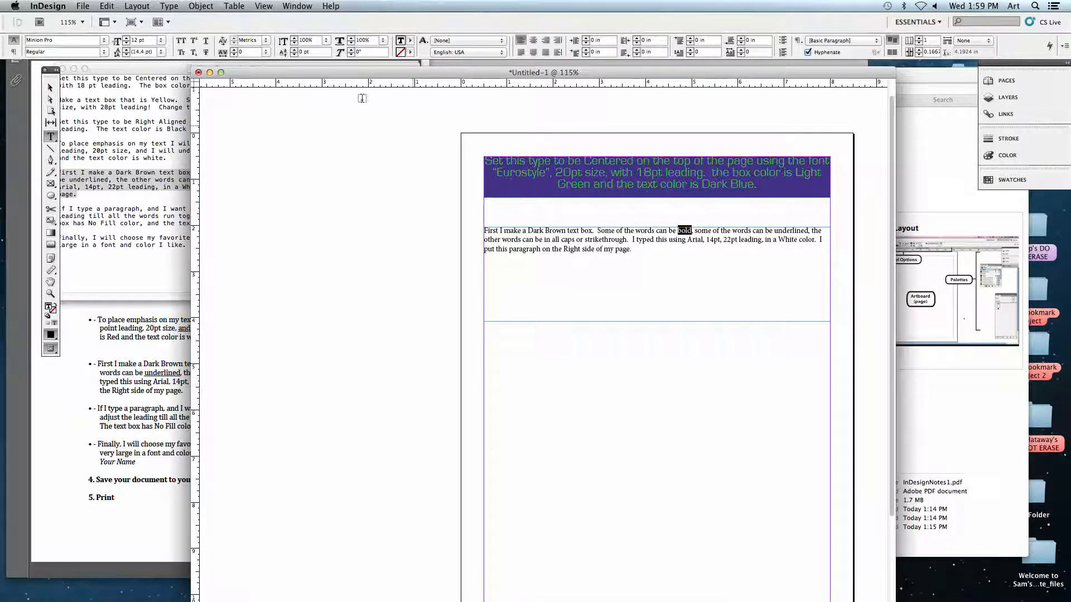
Set the selected word "bold" to the Arial font in the Bold style.
{"action": "left_click", "coordinate": [26, 40]}
{"action": "left_click", "coordinate": [104, 40]}
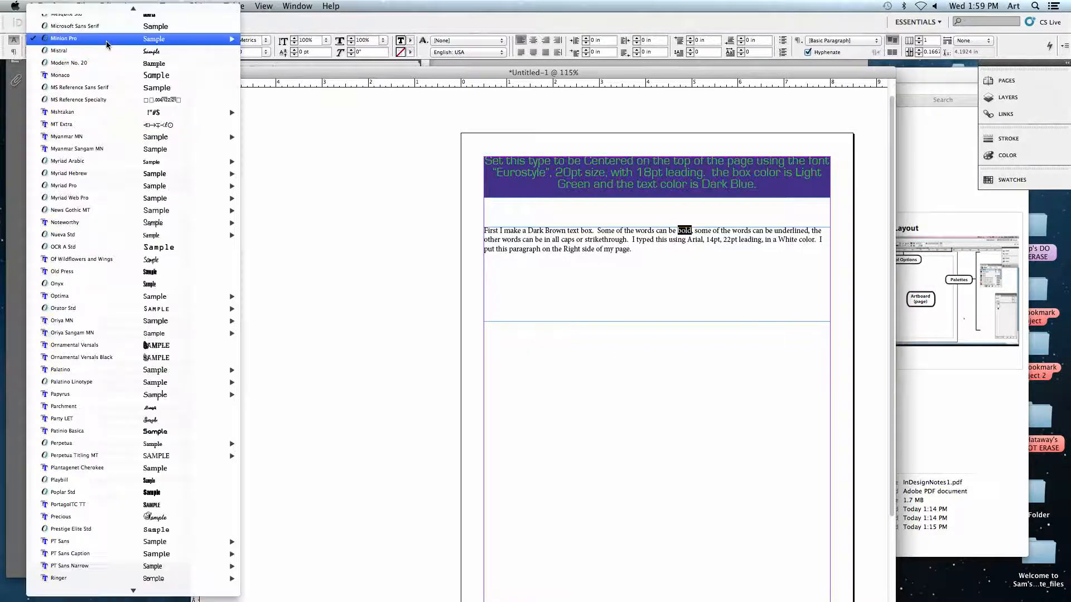
{"action": "scroll", "coordinate": [106, 42], "scroll_direction": "up", "scroll_amount": 5}
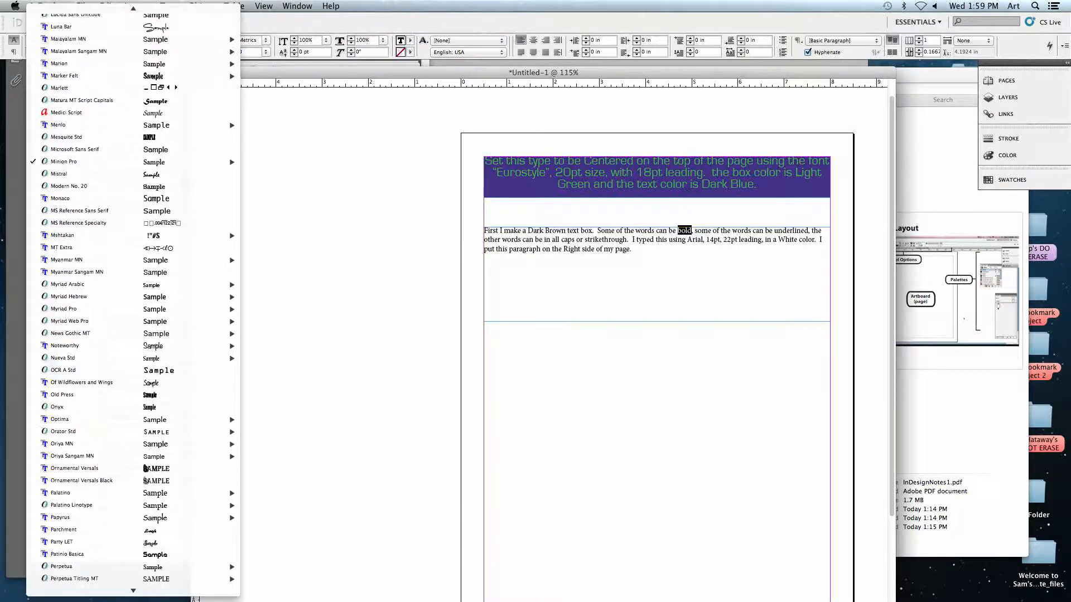
{"action": "scroll", "coordinate": [99, 24], "scroll_direction": "up", "scroll_amount": 2}
{"action": "left_click", "coordinate": [99, 25]}
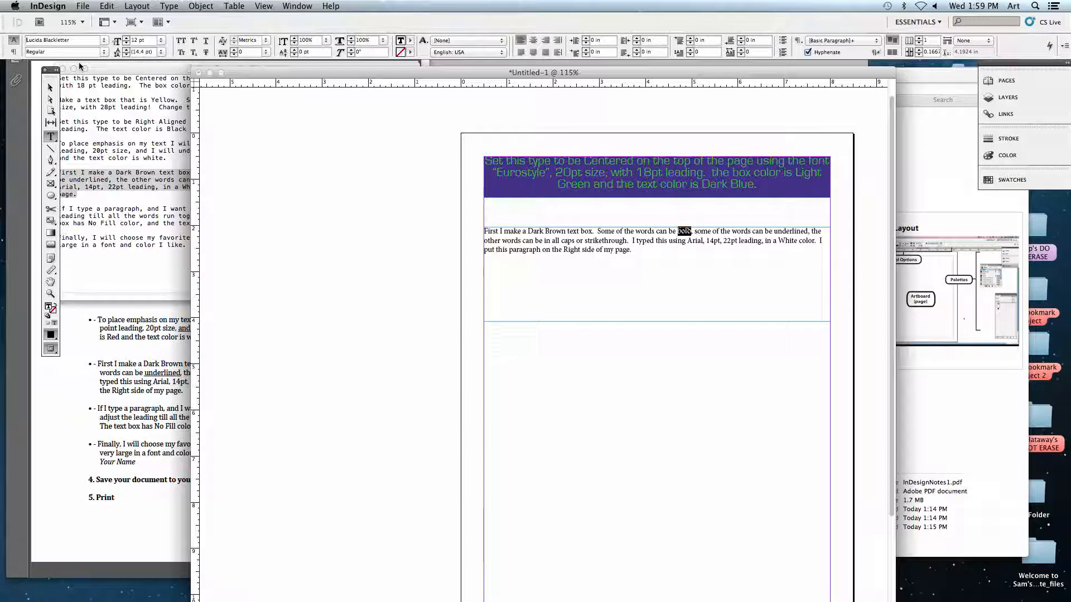
{"action": "type", "text": "Arial"}
{"action": "key", "text": "Return"}
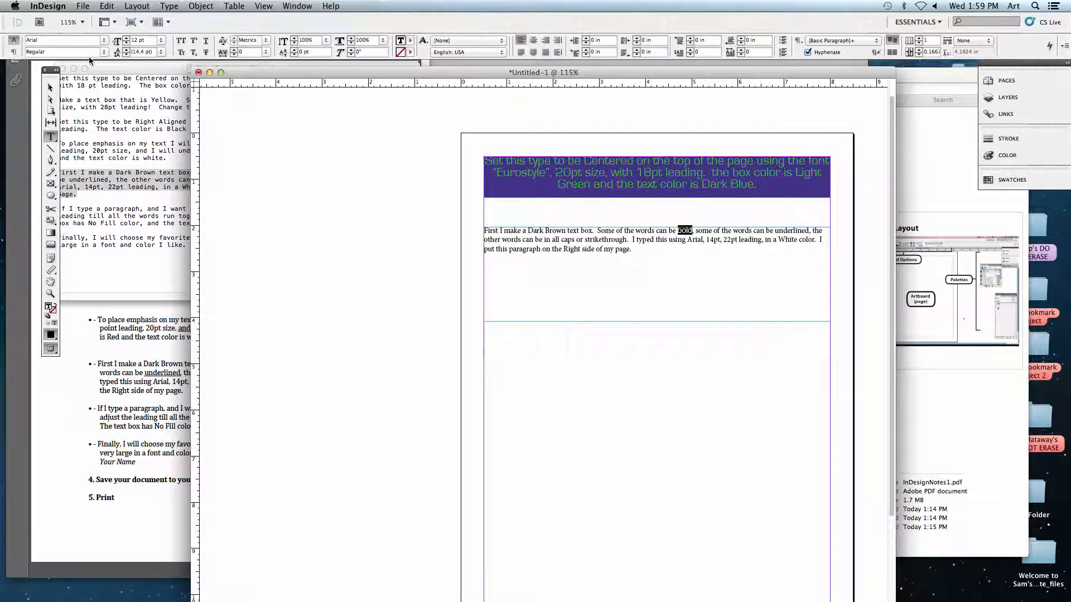
{"action": "left_click", "coordinate": [104, 40]}
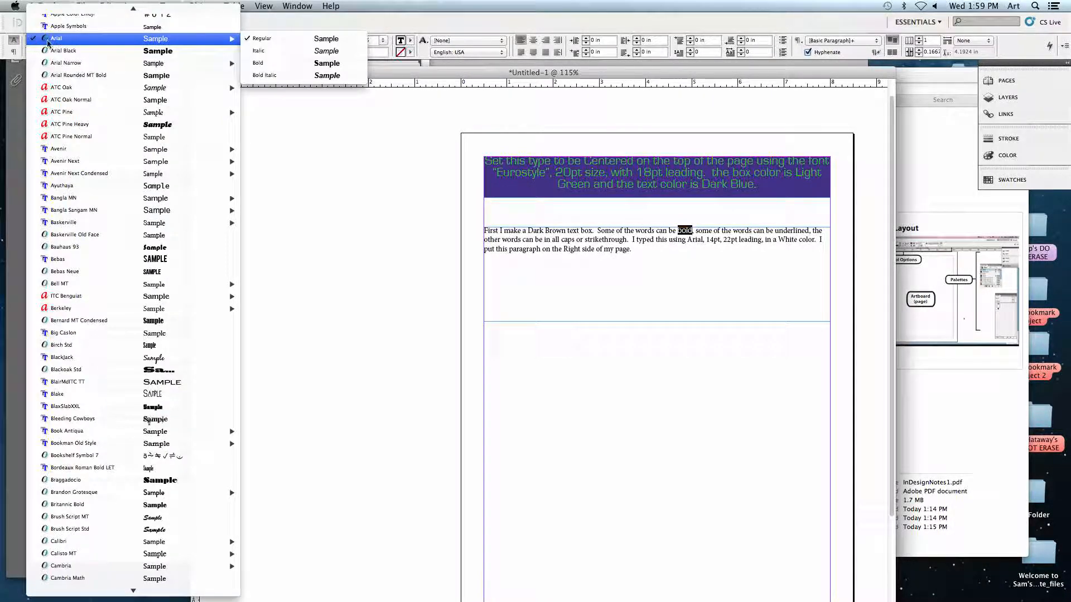
{"action": "left_click", "coordinate": [265, 70]}
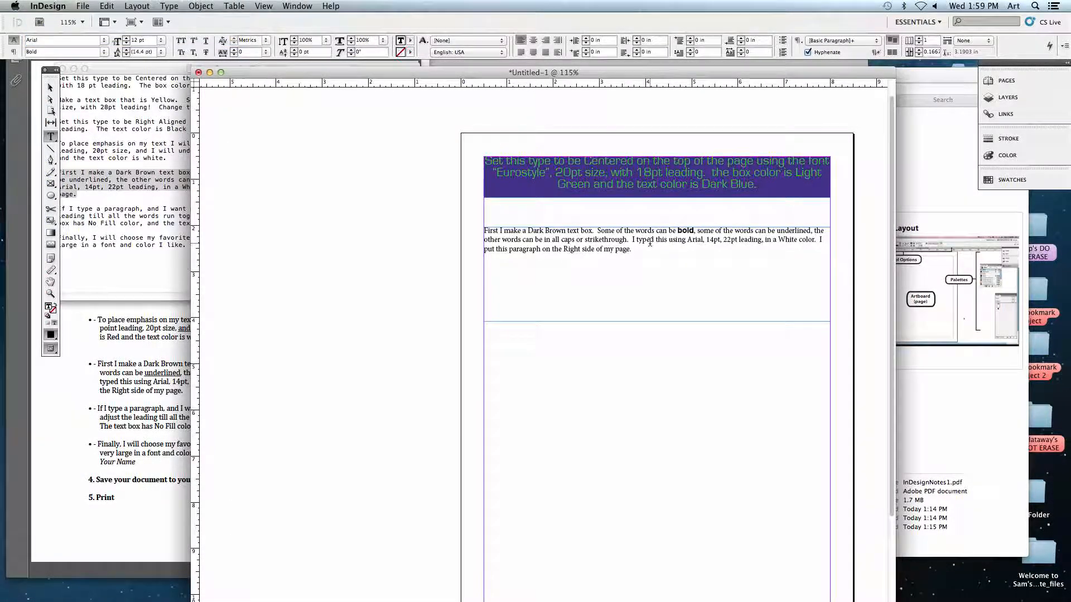
Underline the word "underlined" in the second frame's paragraph.
{"action": "double_click", "coordinate": [686, 231]}
{"action": "left_click", "coordinate": [653, 237]}
{"action": "double_click", "coordinate": [787, 231]}
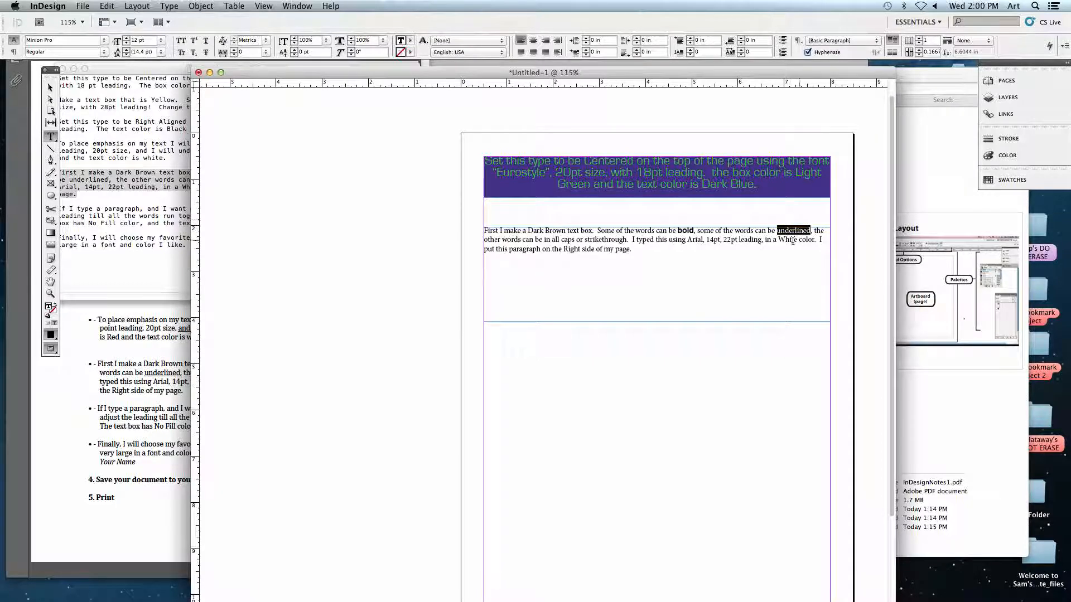
{"action": "left_click", "coordinate": [207, 45]}
{"action": "left_click", "coordinate": [779, 237]}
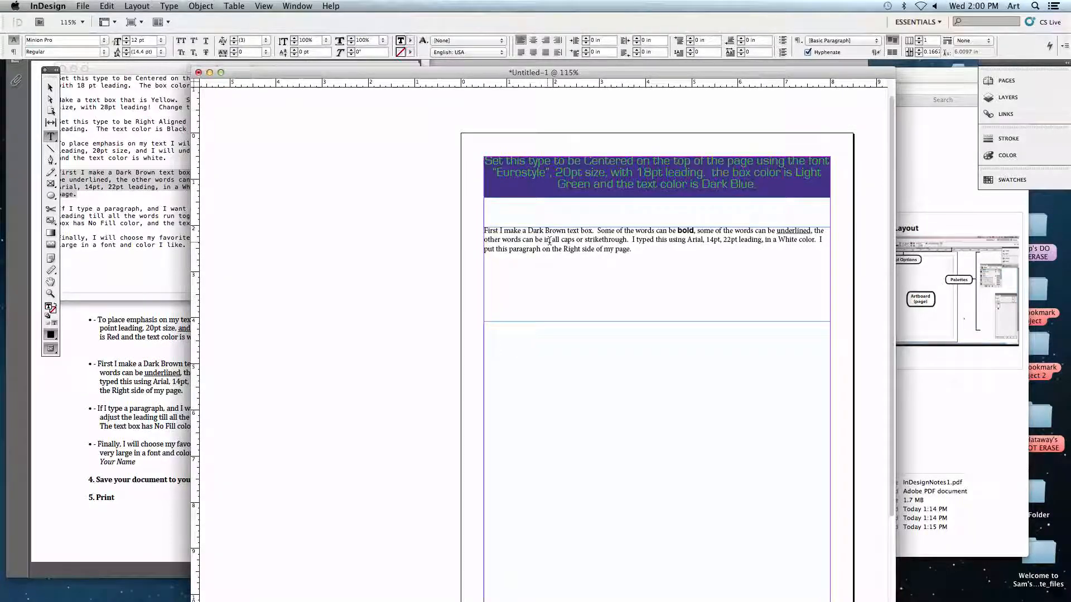
Apply All Caps to the words "all caps" in the second frame's paragraph.
{"action": "left_click_drag", "start_coordinate": [552, 240], "coordinate": [577, 240]}
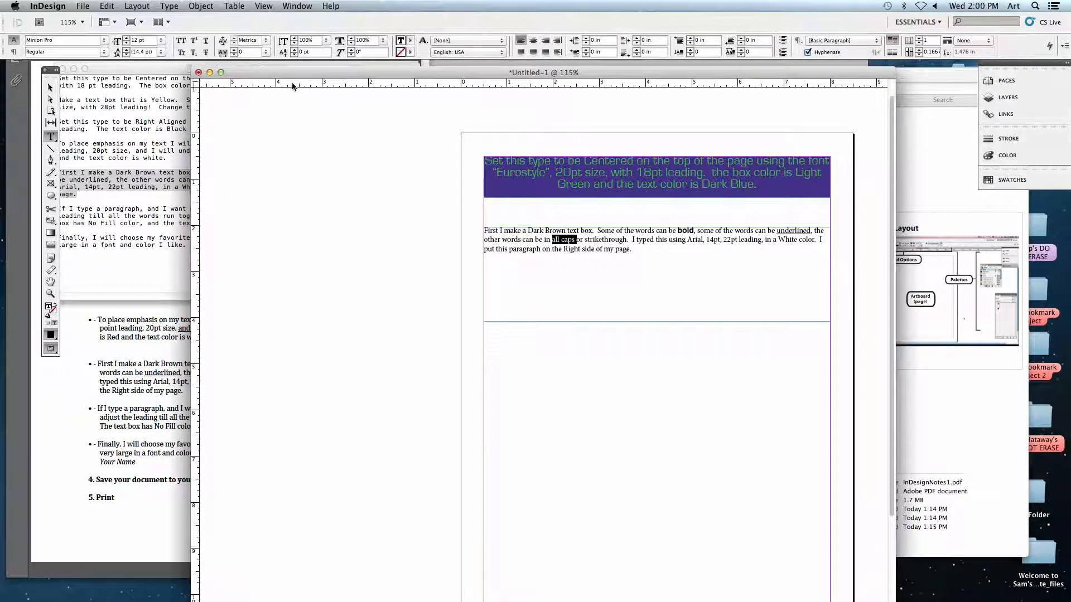
{"action": "left_click", "coordinate": [182, 43]}
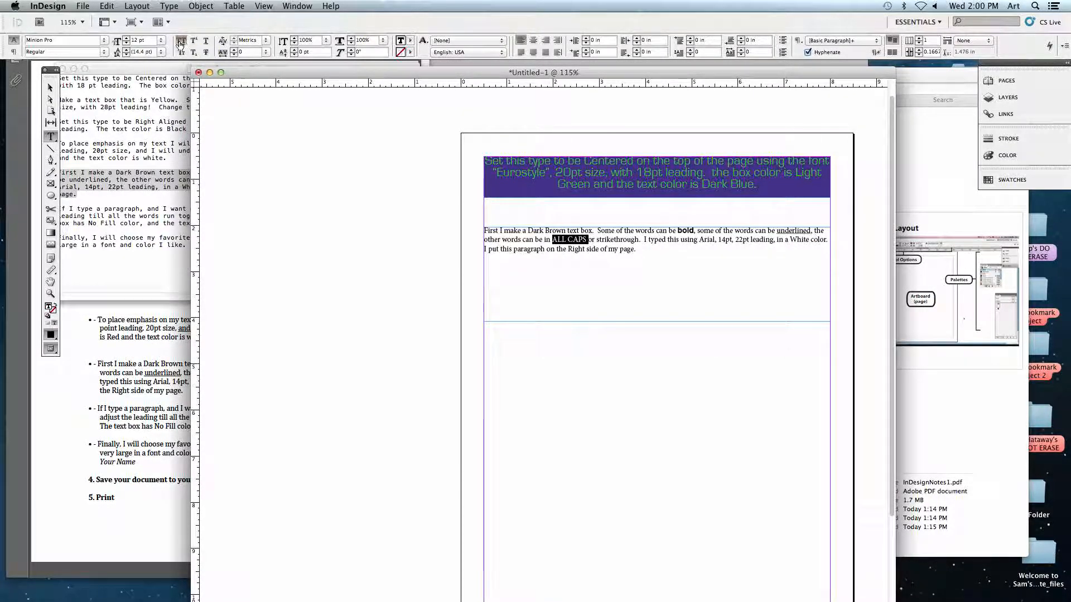
Try out the All Caps setting by entering filler text after the all-caps words, and delete that text again.
{"action": "left_click", "coordinate": [602, 251]}
{"action": "type", "text": "slk dslkj"}
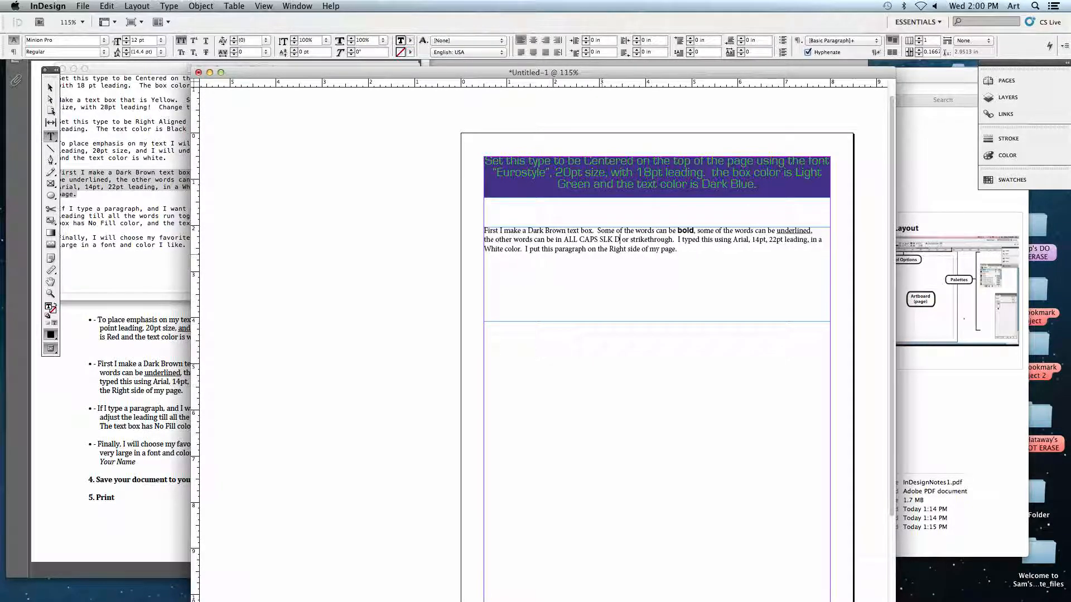
{"action": "key", "text": "BackSpace"}
{"action": "key", "text": "BackSpace"}
{"action": "key", "text": "BackSpace"}
{"action": "key", "text": "BackSpace"}
{"action": "key", "text": "BackSpace"}
{"action": "key", "text": "BackSpace"}
{"action": "key", "text": "BackSpace"}
{"action": "key", "text": "BackSpace"}
{"action": "key", "text": "BackSpace"}
{"action": "key", "text": "BackSpace"}
{"action": "key", "text": "BackSpace"}
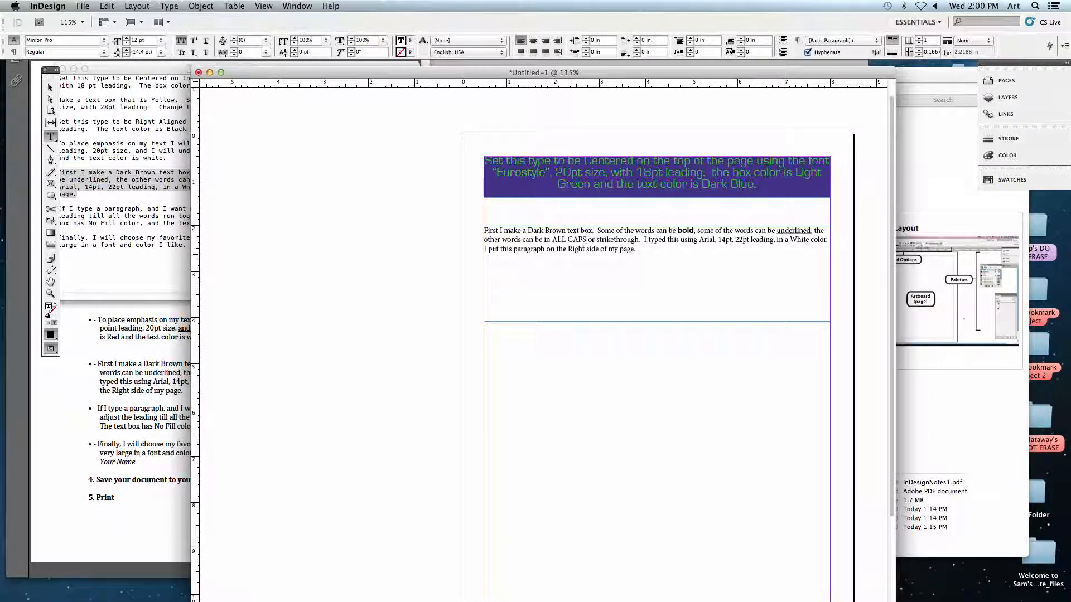
Apply Strikethrough to the word "strikethrough" in the second frame's paragraph.
{"action": "left_click", "coordinate": [597, 241]}
{"action": "left_click_drag", "start_coordinate": [596, 241], "coordinate": [639, 241]}
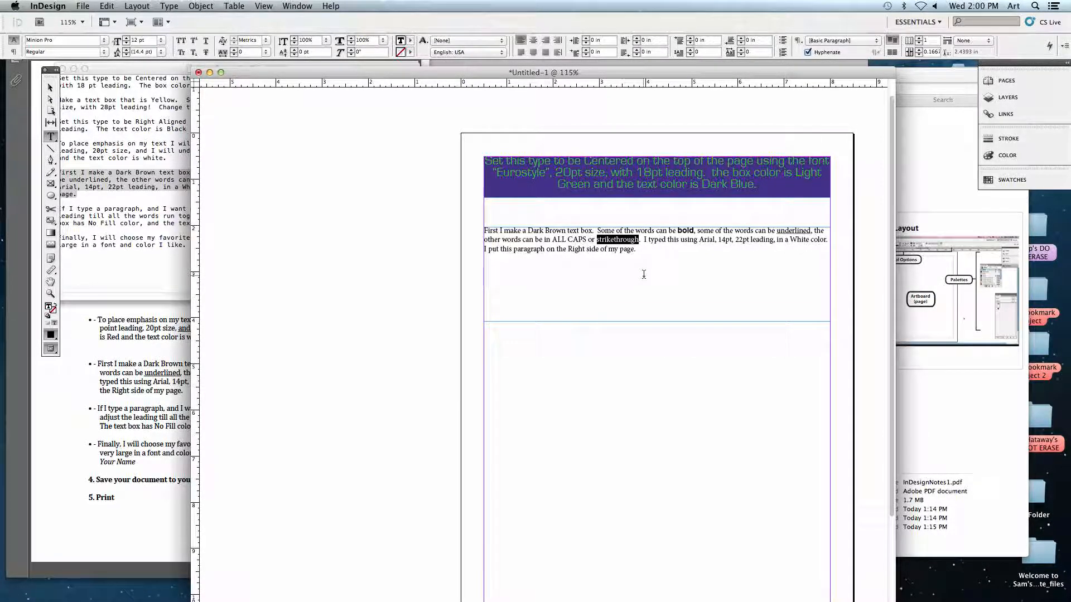
{"action": "left_click", "coordinate": [205, 52]}
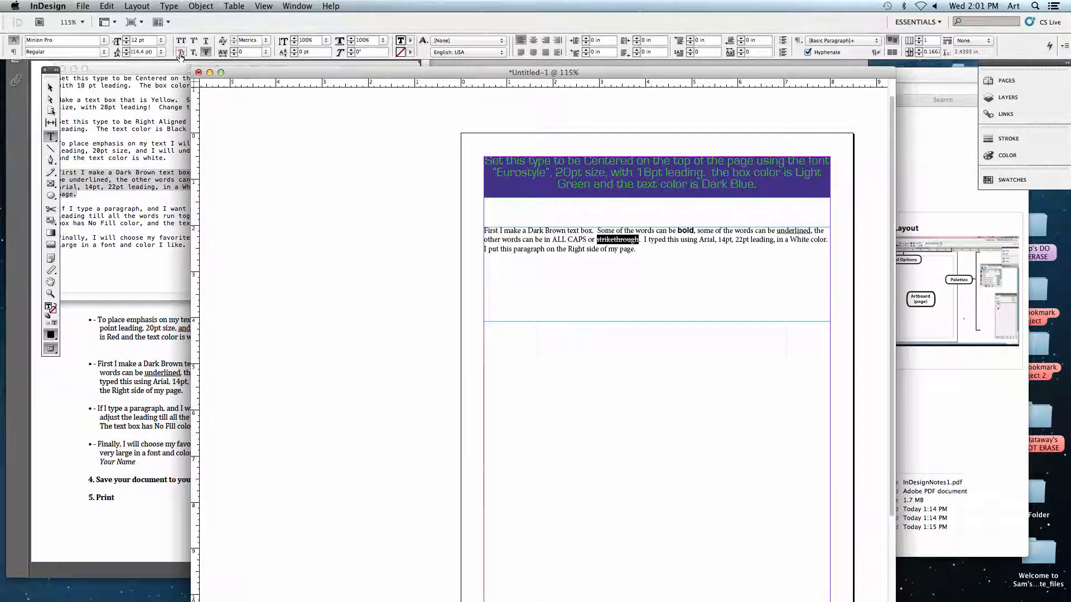
{"action": "left_click", "coordinate": [697, 245]}
Select the whole Dark Brown text box paragraph in the second frame and align it right.
{"action": "left_click_drag", "start_coordinate": [642, 251], "coordinate": [483, 230]}
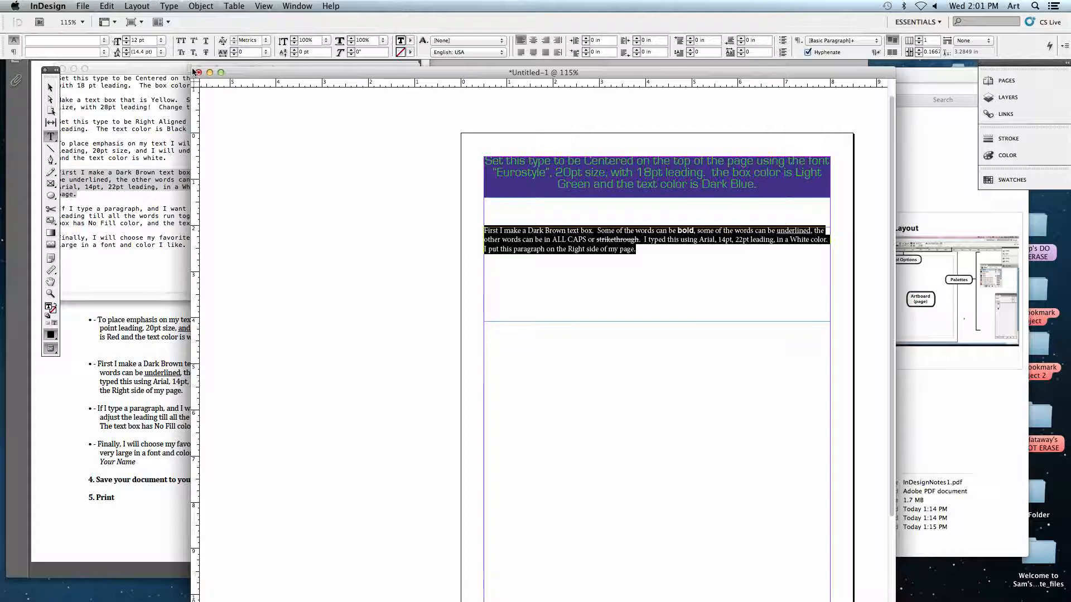
{"action": "left_click", "coordinate": [541, 245]}
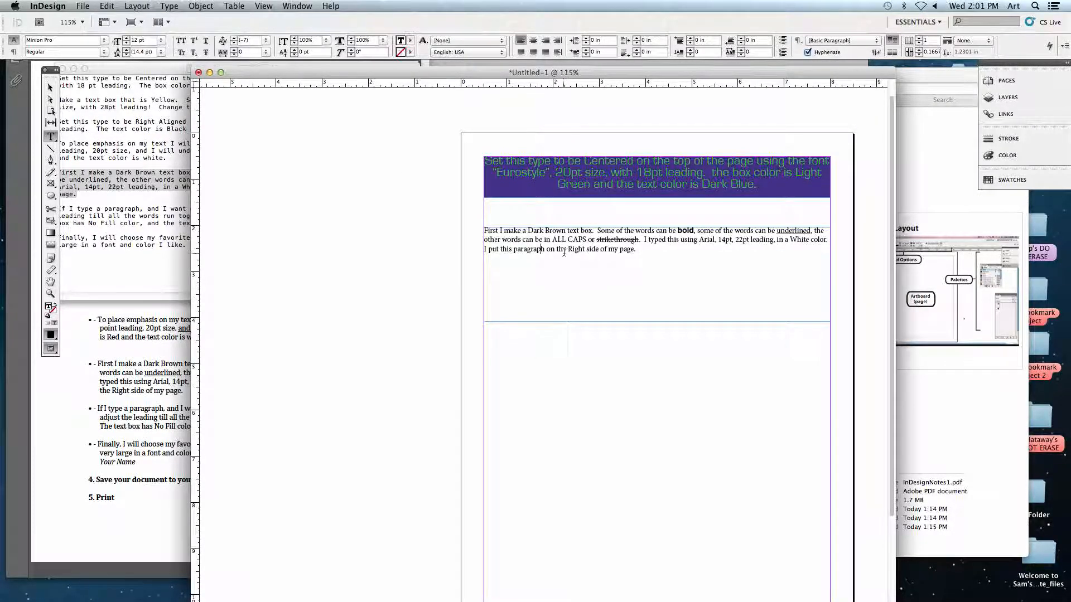
{"action": "left_click_drag", "start_coordinate": [641, 252], "coordinate": [470, 227]}
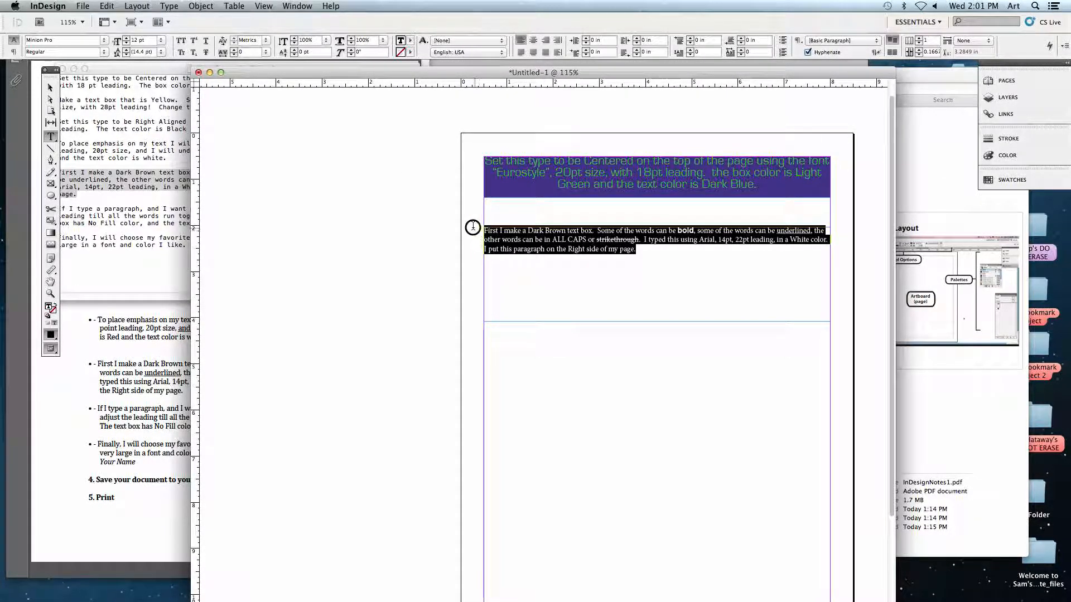
{"action": "left_click", "coordinate": [546, 40]}
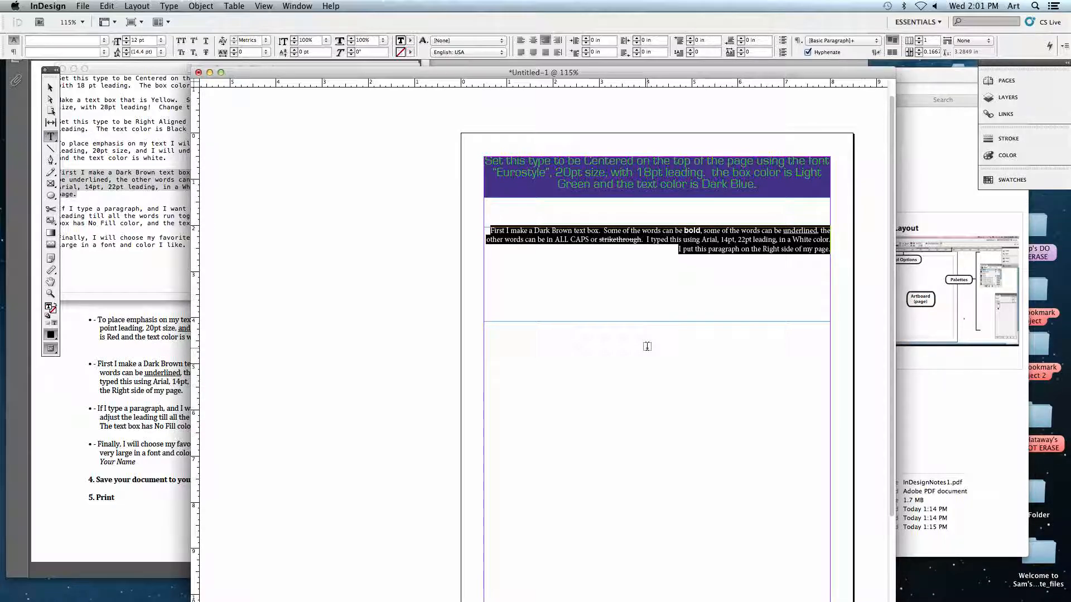
Switch to the course page in Firefox and read the instructions under "Homework: Résumé research".
{"action": "mouse_move", "coordinate": [515, 599]}
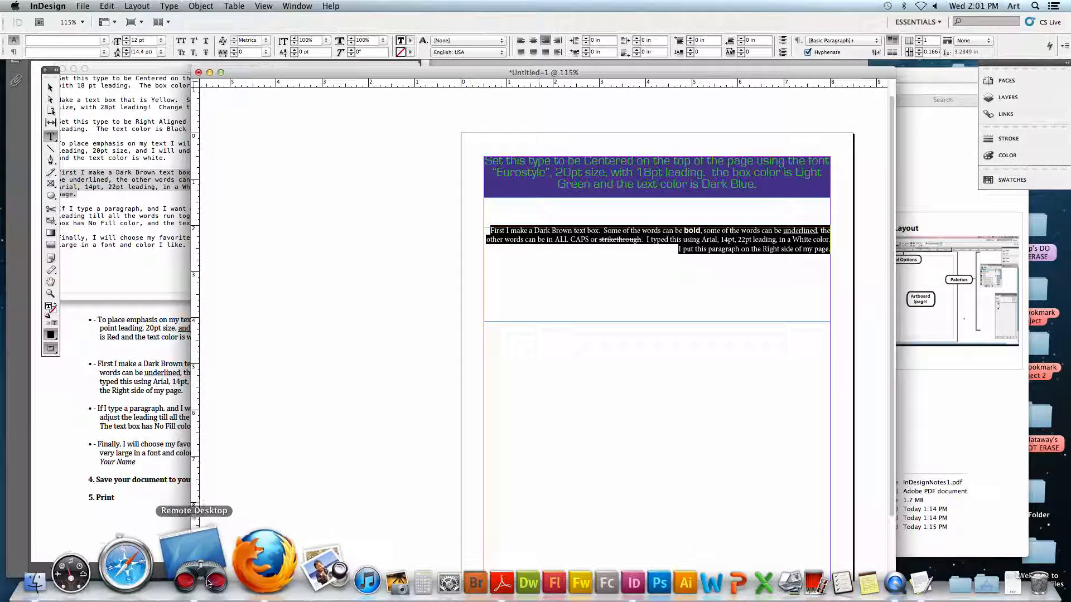
{"action": "left_click", "coordinate": [226, 590]}
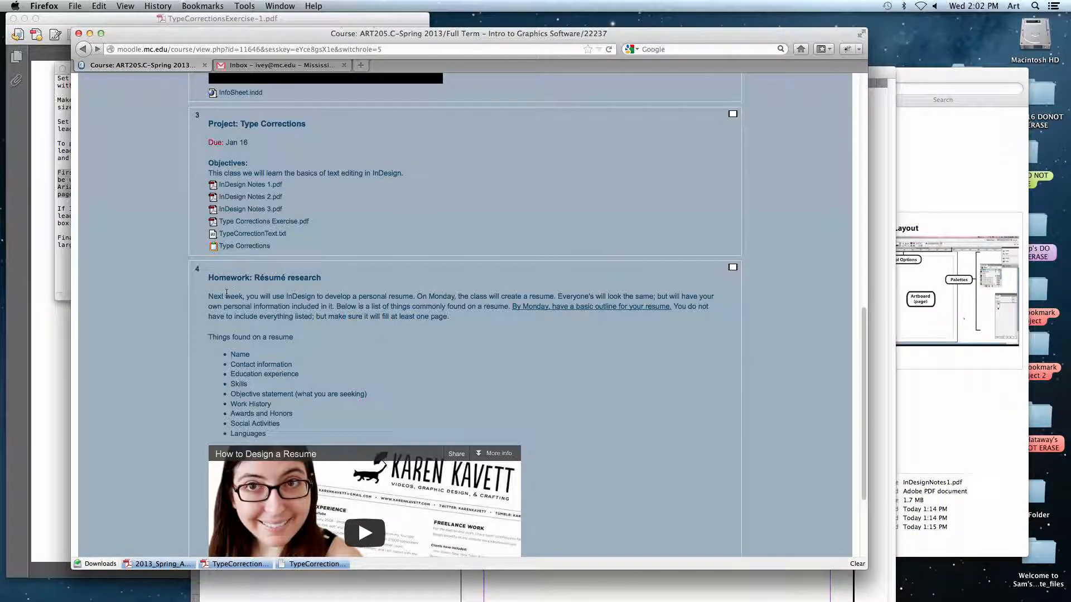
{"action": "double_click", "coordinate": [444, 296]}
{"action": "double_click", "coordinate": [529, 306]}
{"action": "left_click", "coordinate": [546, 370]}
{"action": "scroll", "coordinate": [545, 372], "scroll_direction": "down", "scroll_amount": 2}
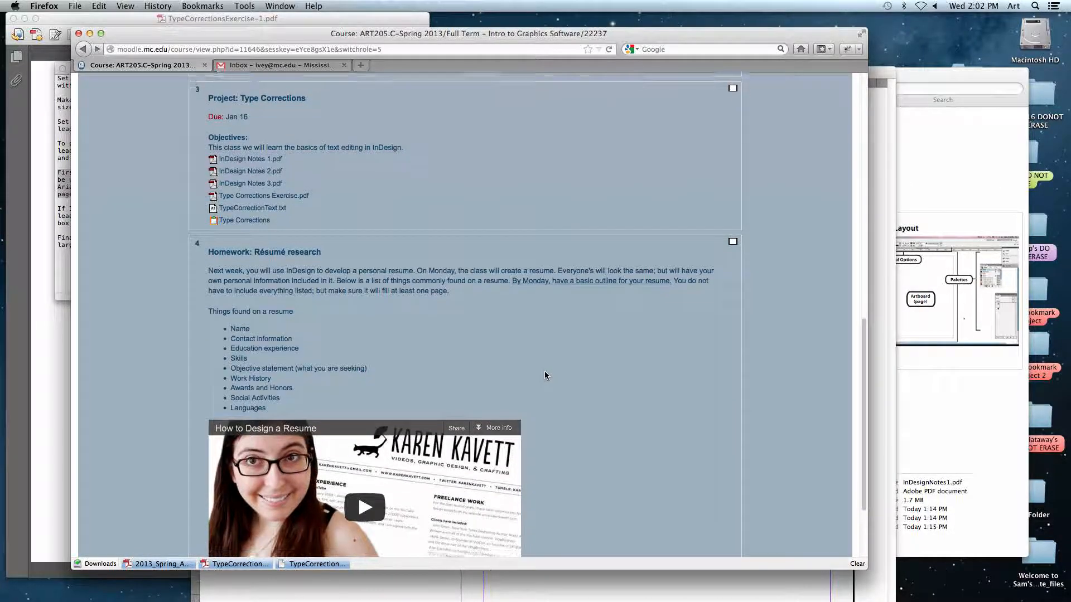
{"action": "scroll", "coordinate": [237, 316], "scroll_direction": "down", "scroll_amount": 1}
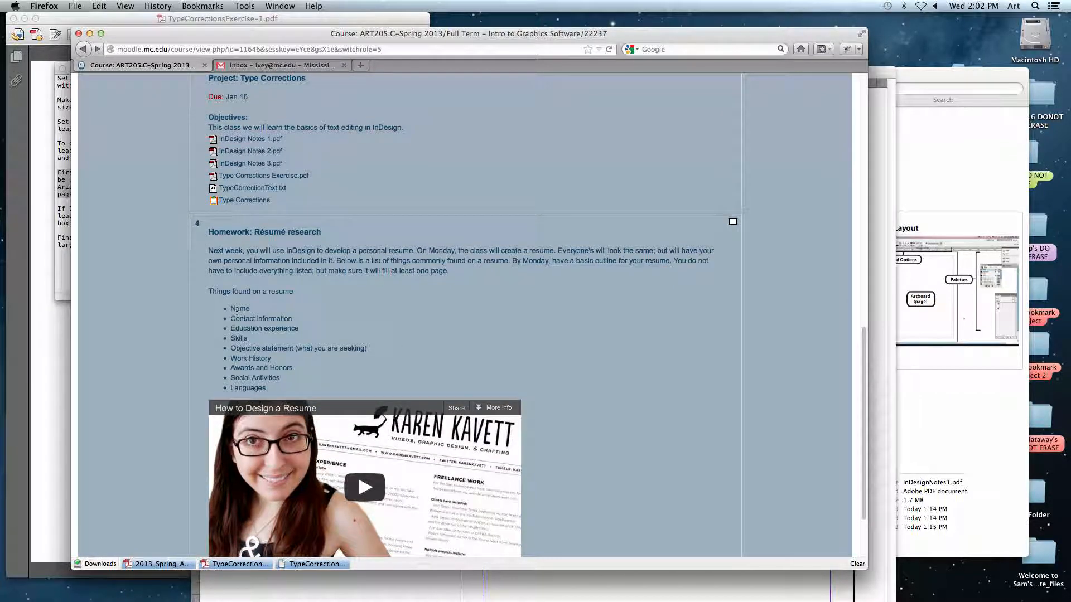
Go through the homework's list of things found on a resume and look at the embedded "How to Design a Resume" video.
{"action": "left_click_drag", "start_coordinate": [231, 322], "coordinate": [304, 334]}
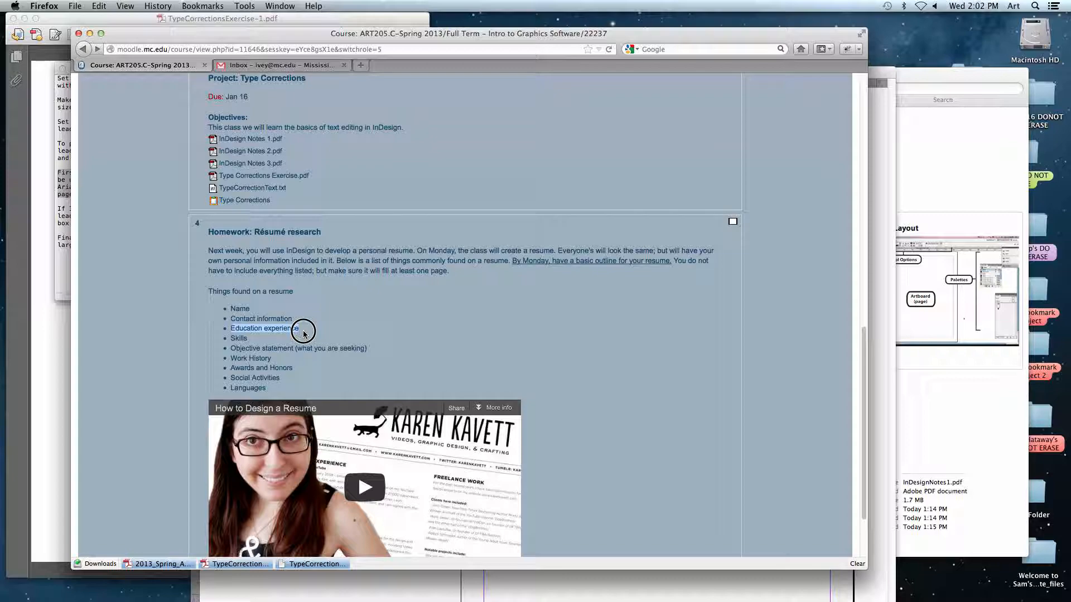
{"action": "left_click_drag", "start_coordinate": [230, 338], "coordinate": [282, 340]}
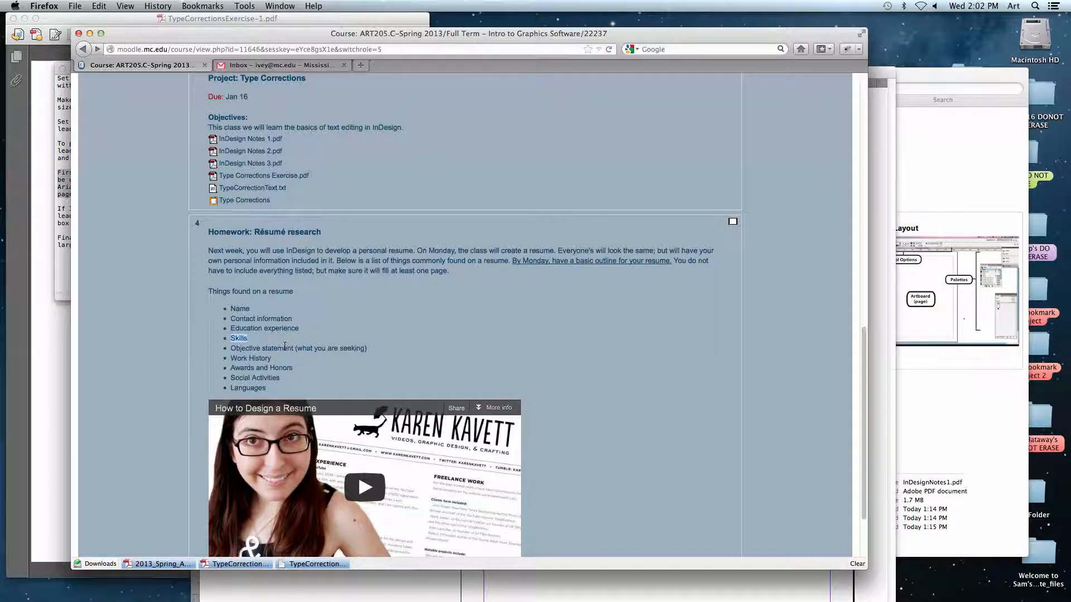
{"action": "left_click", "coordinate": [262, 352]}
{"action": "left_click_drag", "start_coordinate": [231, 350], "coordinate": [307, 358]}
{"action": "left_click_drag", "start_coordinate": [228, 358], "coordinate": [316, 397]}
{"action": "left_click", "coordinate": [568, 344]}
{"action": "scroll", "coordinate": [568, 343], "scroll_direction": "down", "scroll_amount": 3}
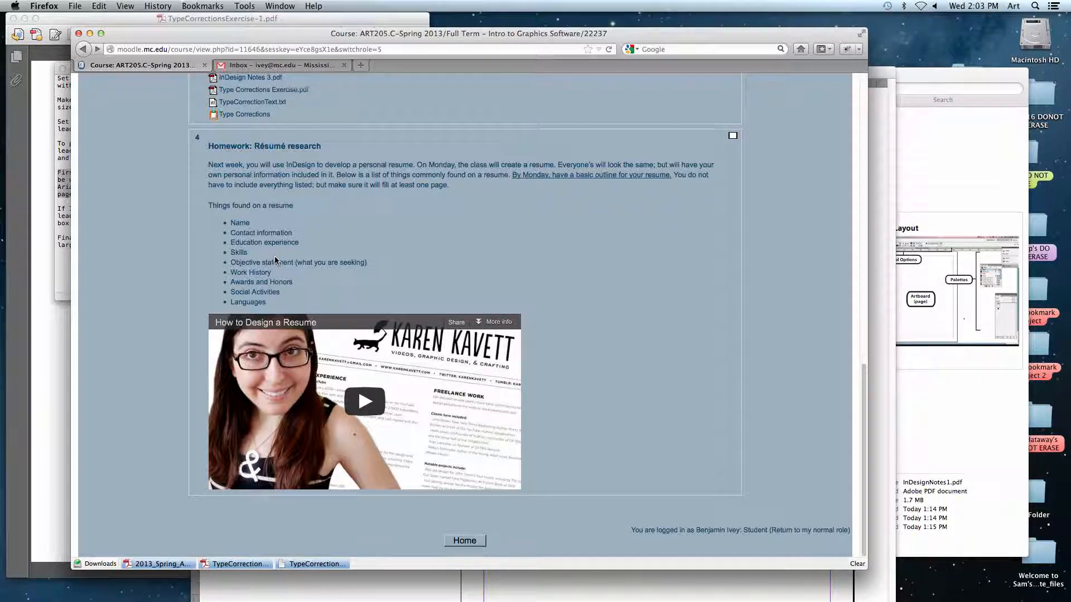
{"action": "scroll", "coordinate": [274, 260], "scroll_direction": "up", "scroll_amount": 2}
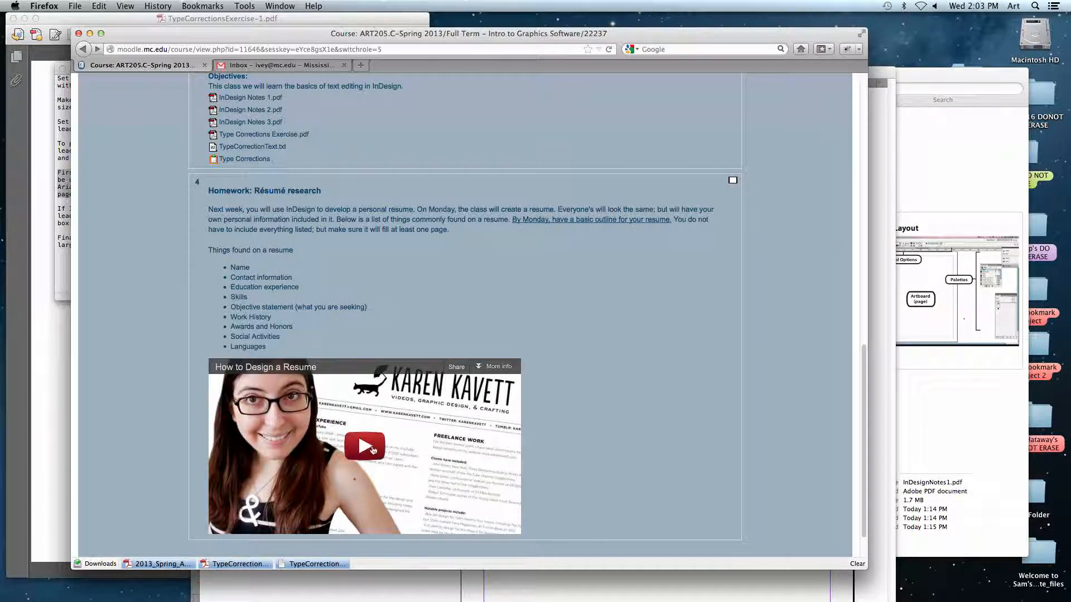
{"action": "mouse_move", "coordinate": [390, 580]}
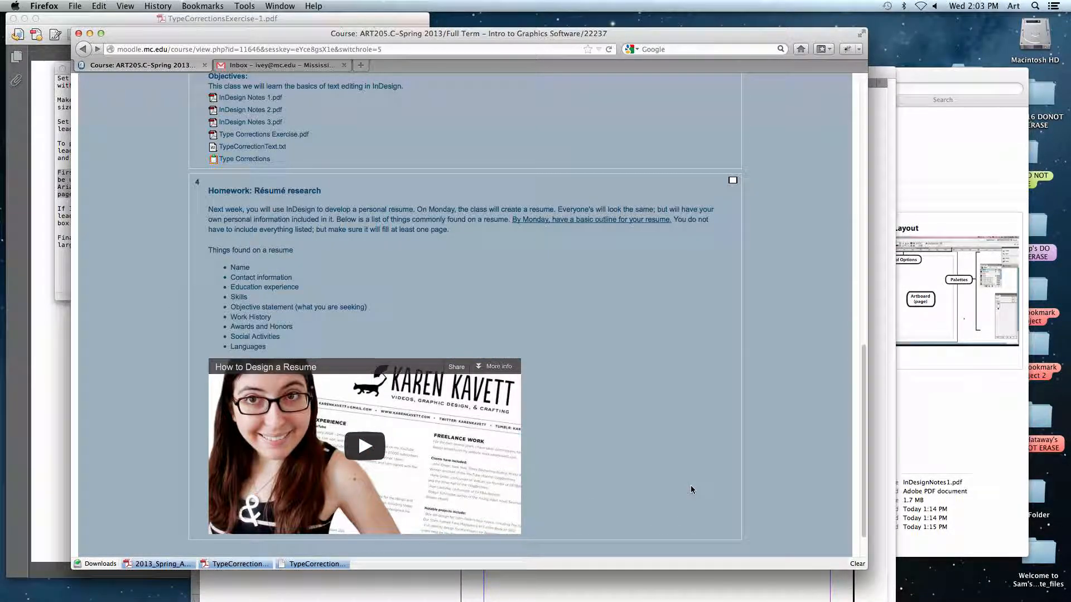